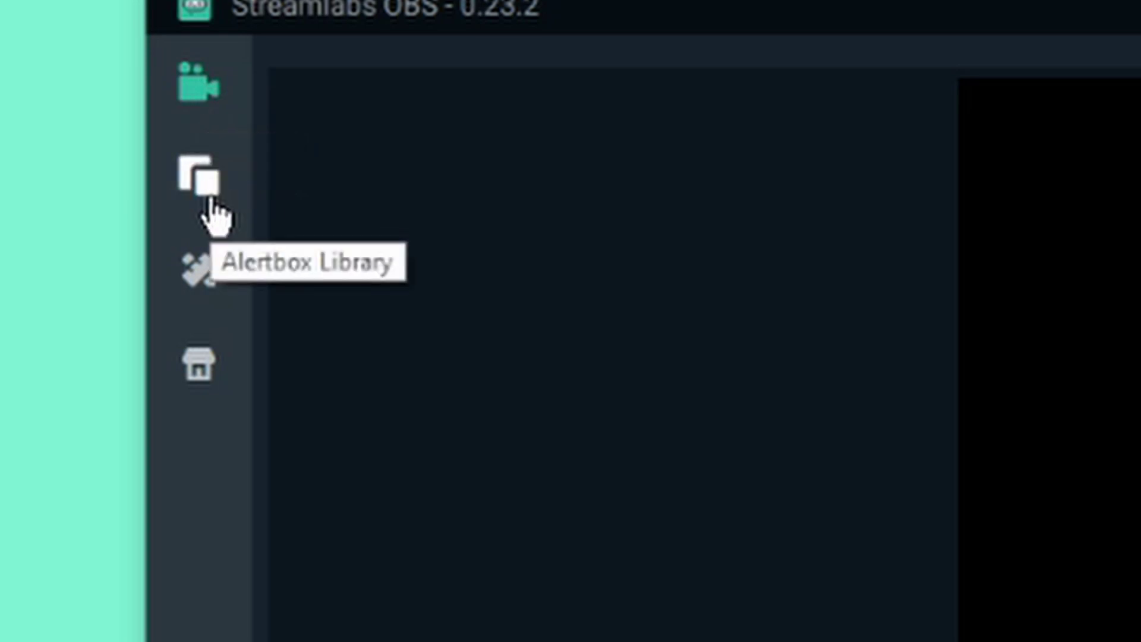
Browse the scene overlay themes and preview the second image of the Hyper theme by OWN3D.TV
{"action": "left_click", "coordinate": [198, 279]}
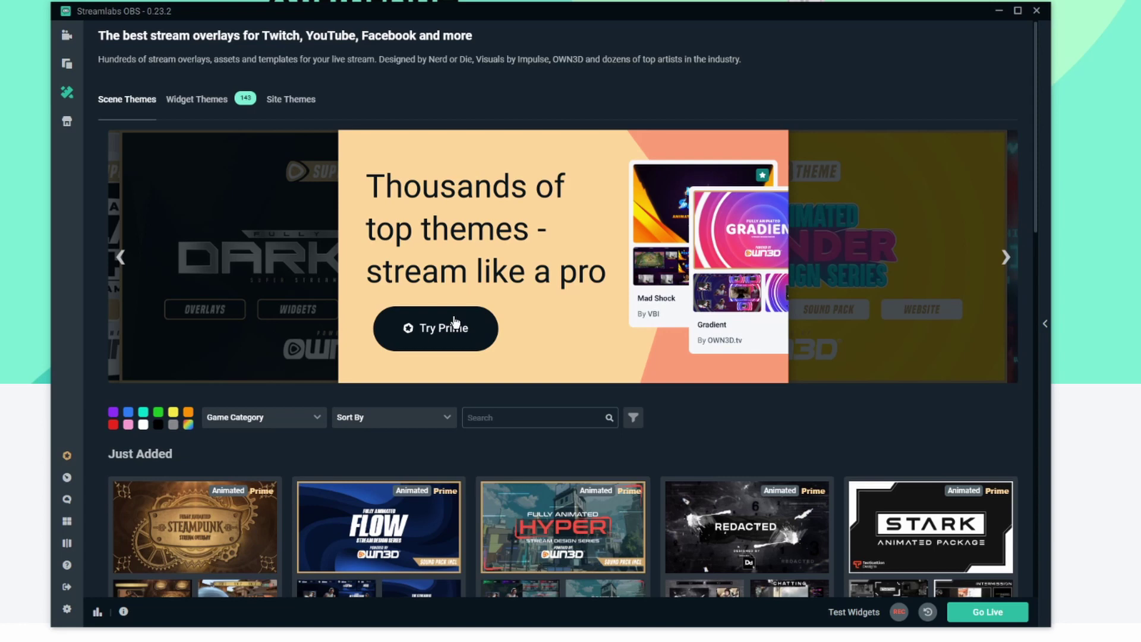
{"action": "scroll", "coordinate": [455, 322], "scroll_direction": "down", "scroll_amount": 2}
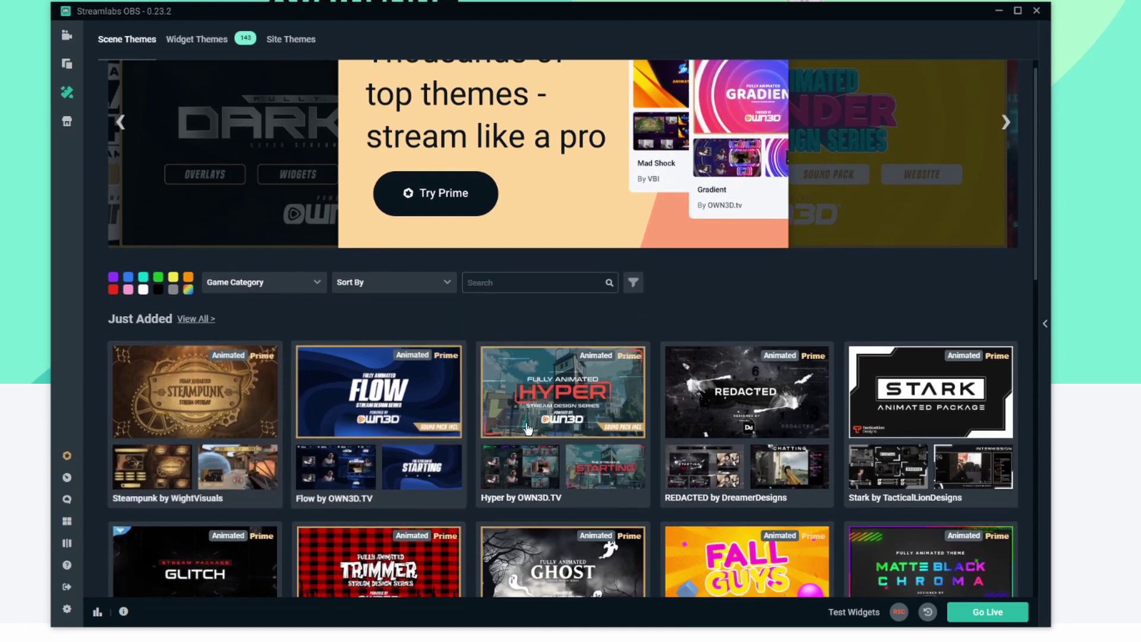
{"action": "scroll", "coordinate": [582, 452], "scroll_direction": "up", "scroll_amount": 1}
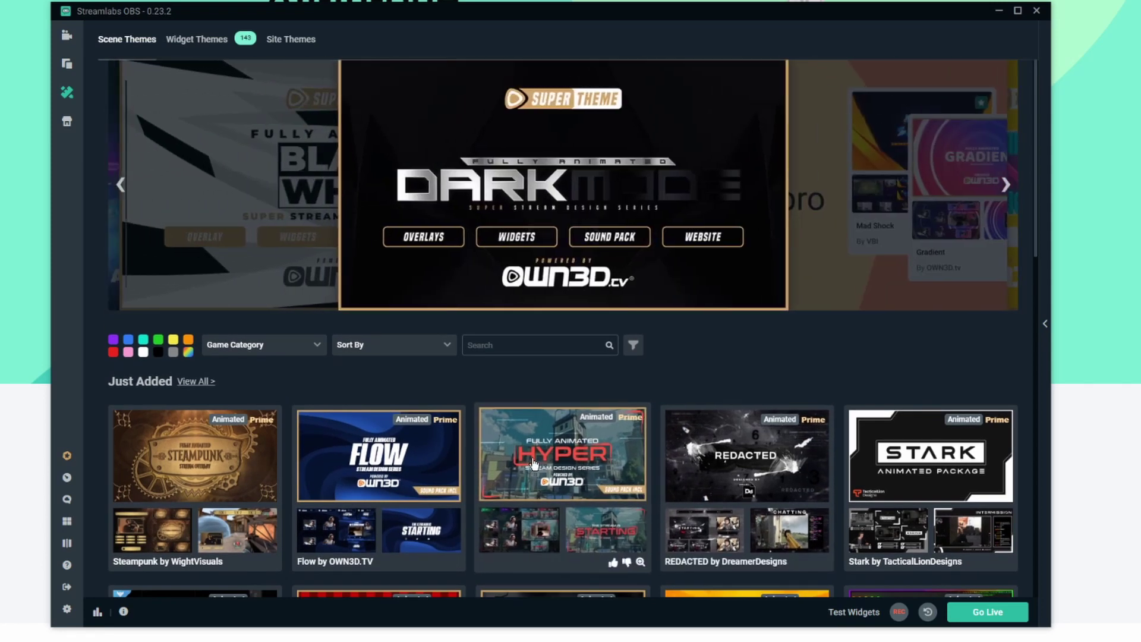
{"action": "scroll", "coordinate": [535, 469], "scroll_direction": "up", "scroll_amount": 1}
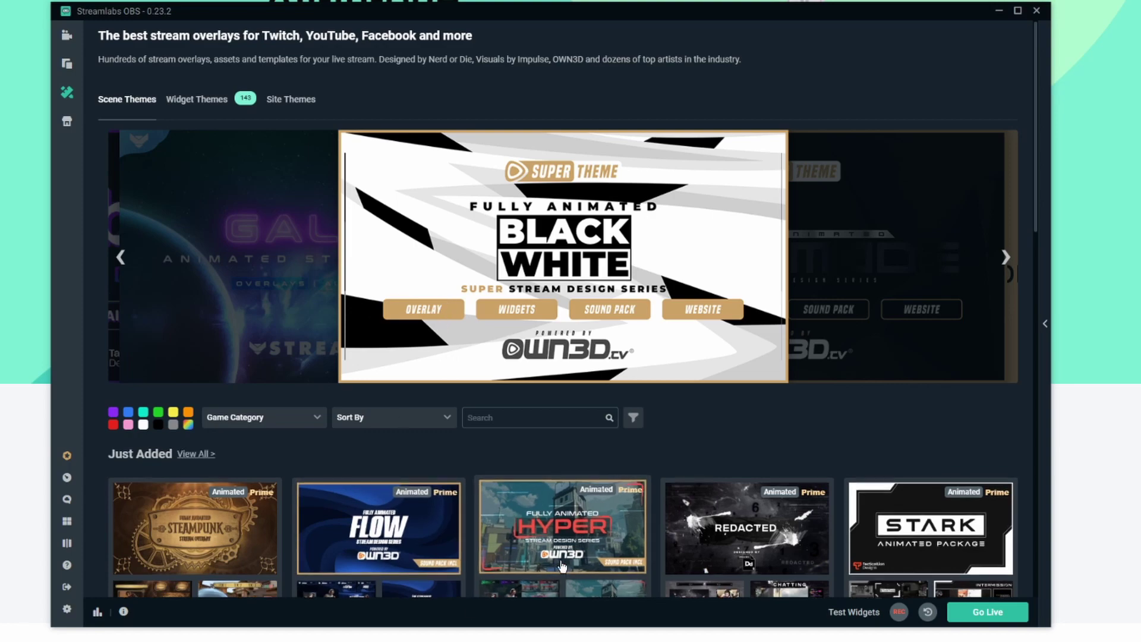
{"action": "left_click", "coordinate": [563, 528]}
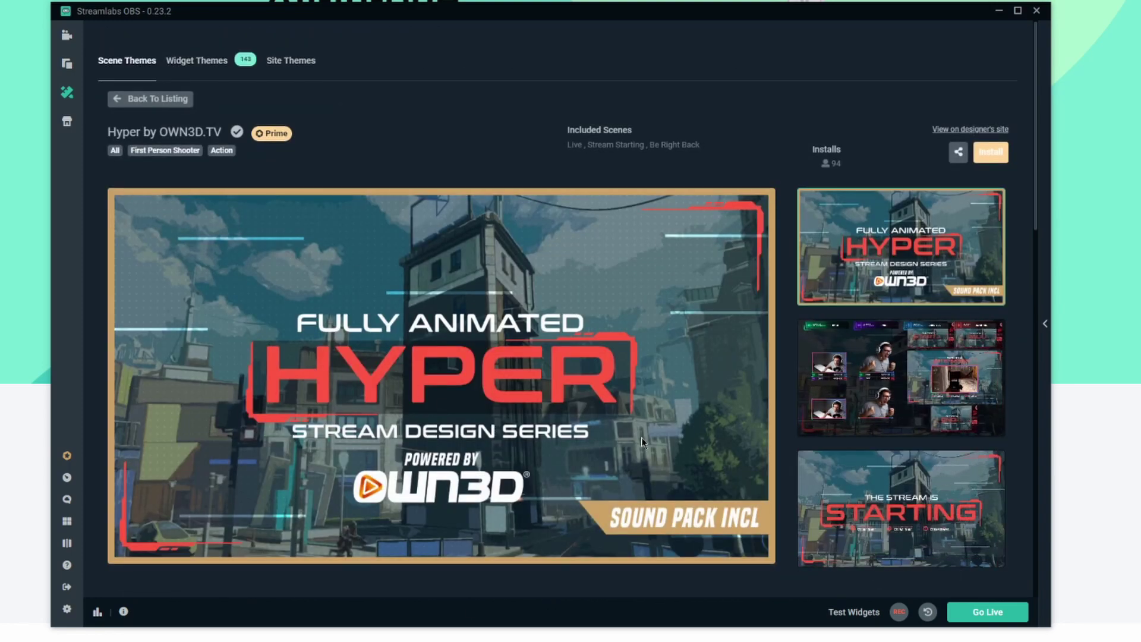
{"action": "left_click", "coordinate": [894, 389]}
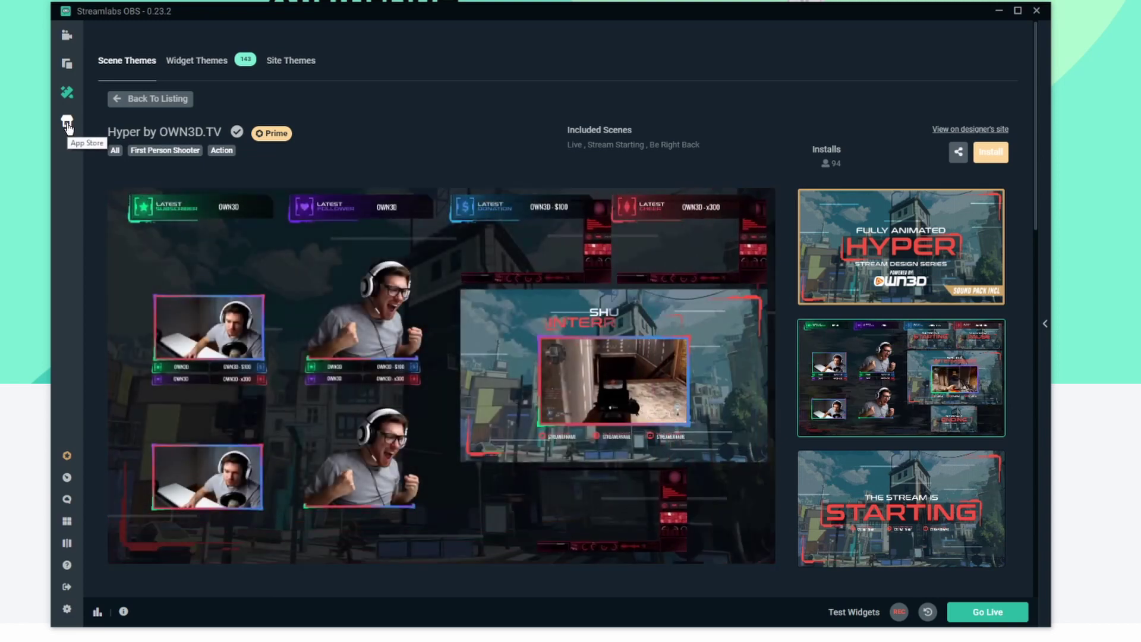
Look through the widget themes and the site themes in the theme library
{"action": "left_click", "coordinate": [196, 60]}
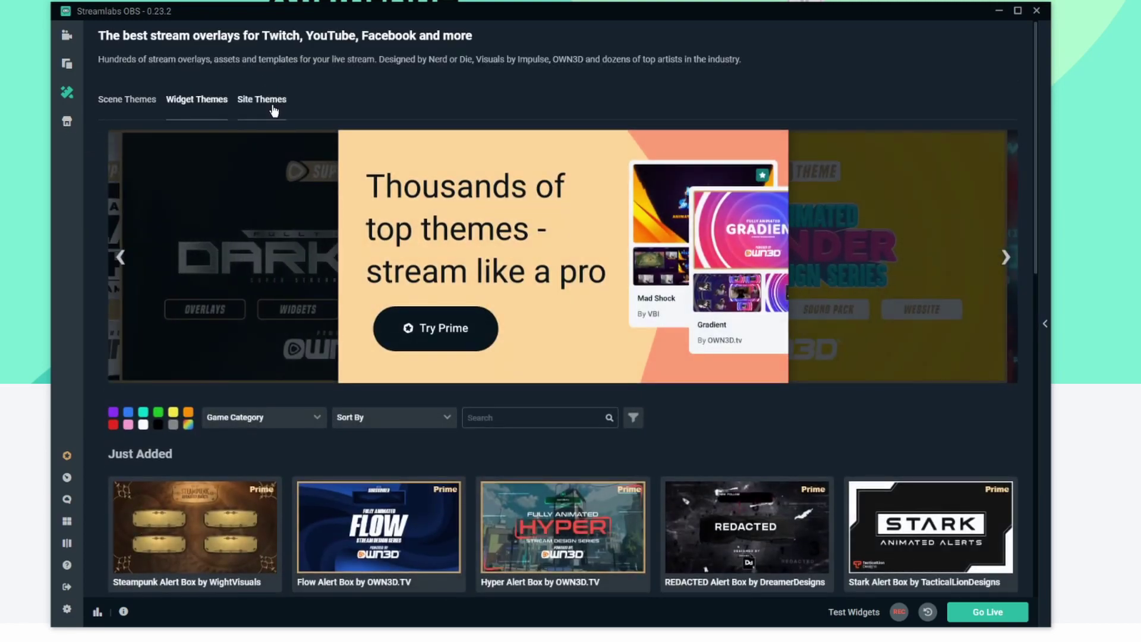
{"action": "left_click", "coordinate": [274, 115]}
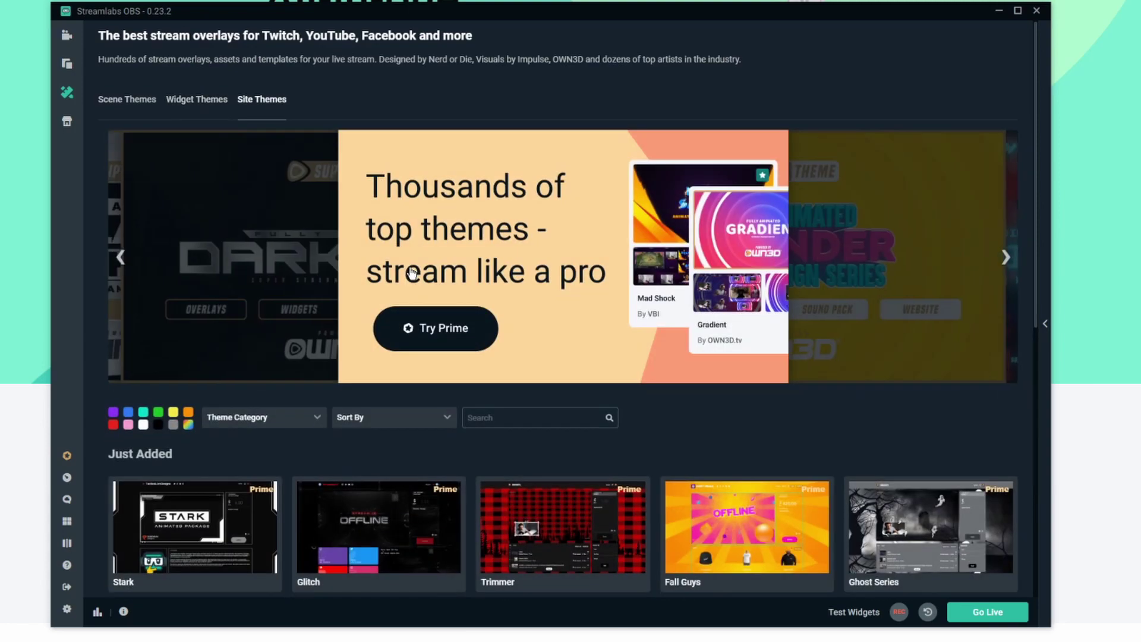
{"action": "scroll", "coordinate": [401, 327], "scroll_direction": "down", "scroll_amount": 1}
{"action": "scroll", "coordinate": [401, 326], "scroll_direction": "up", "scroll_amount": 1}
Browse the App Store's catalogue of streaming apps
{"action": "left_click", "coordinate": [66, 126]}
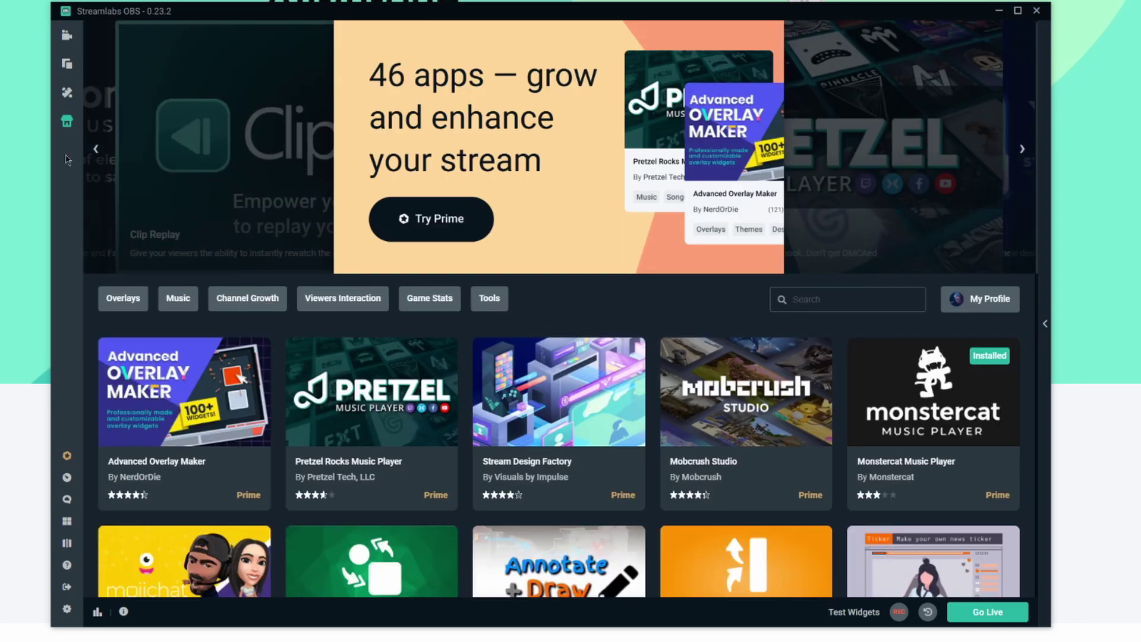
{"action": "scroll", "coordinate": [171, 336], "scroll_direction": "down", "scroll_amount": 1}
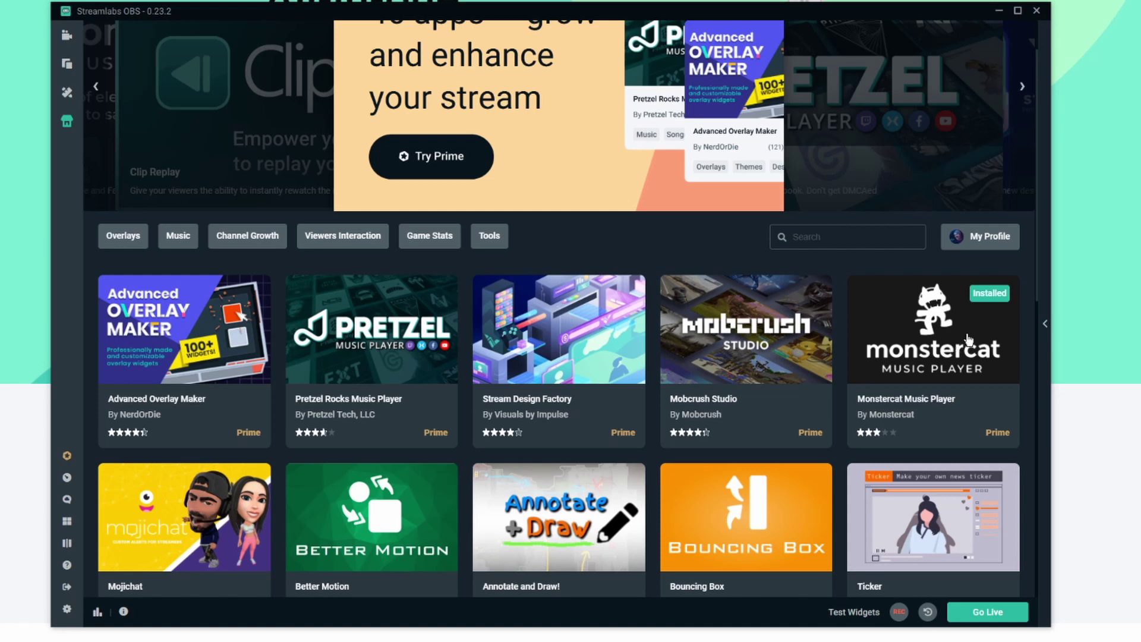
{"action": "scroll", "coordinate": [948, 366], "scroll_direction": "down", "scroll_amount": 1}
{"action": "scroll", "coordinate": [565, 297], "scroll_direction": "down", "scroll_amount": 3}
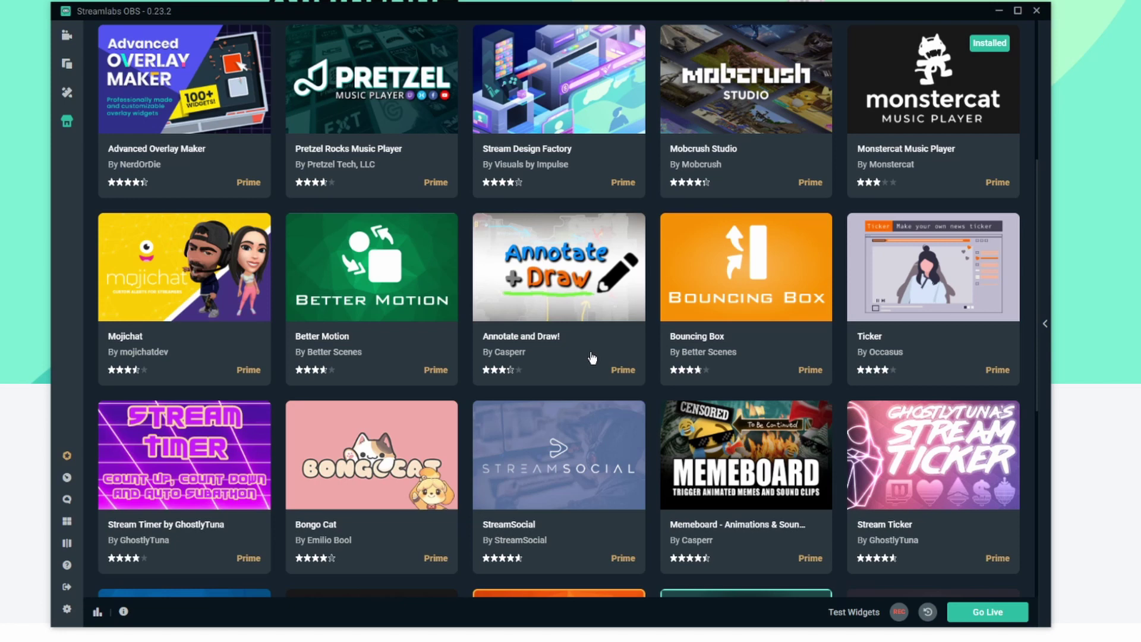
{"action": "scroll", "coordinate": [370, 437], "scroll_direction": "down", "scroll_amount": 1}
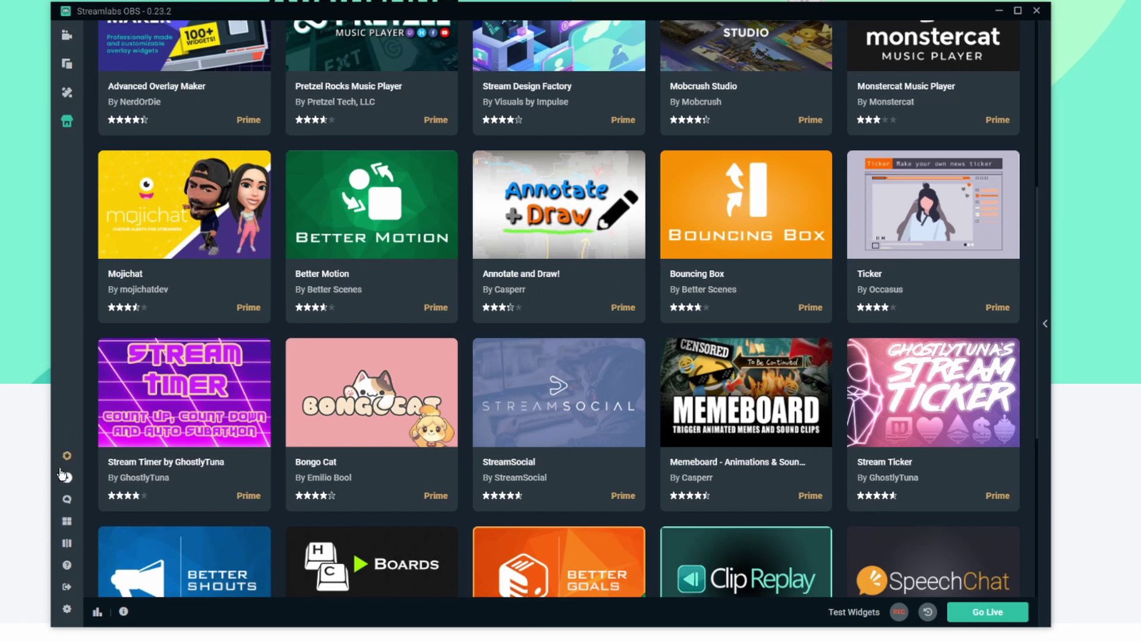
Return to the editor, open the settings, and review the General options and the Stream destinations
{"action": "left_click", "coordinate": [66, 35]}
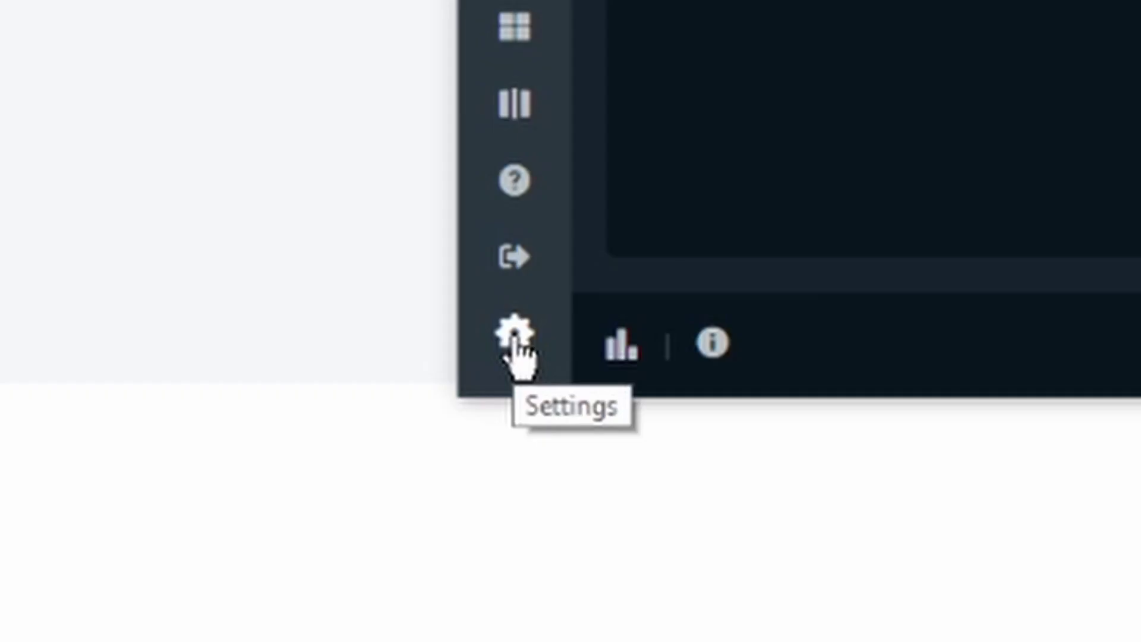
{"action": "left_click", "coordinate": [515, 342]}
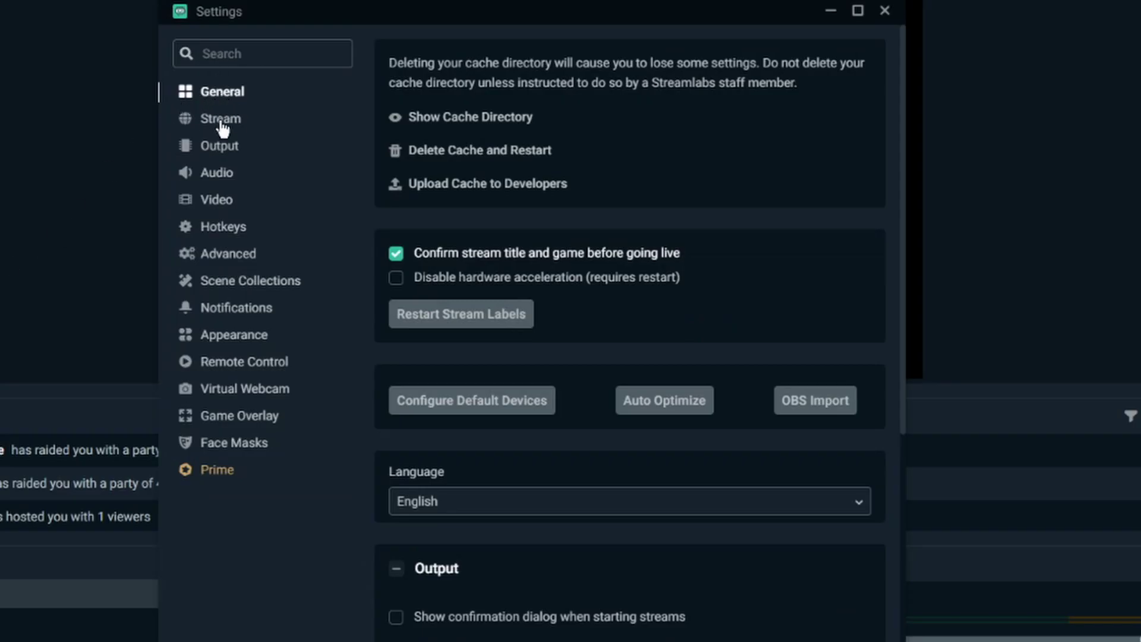
{"action": "scroll", "coordinate": [644, 267], "scroll_direction": "down", "scroll_amount": 6}
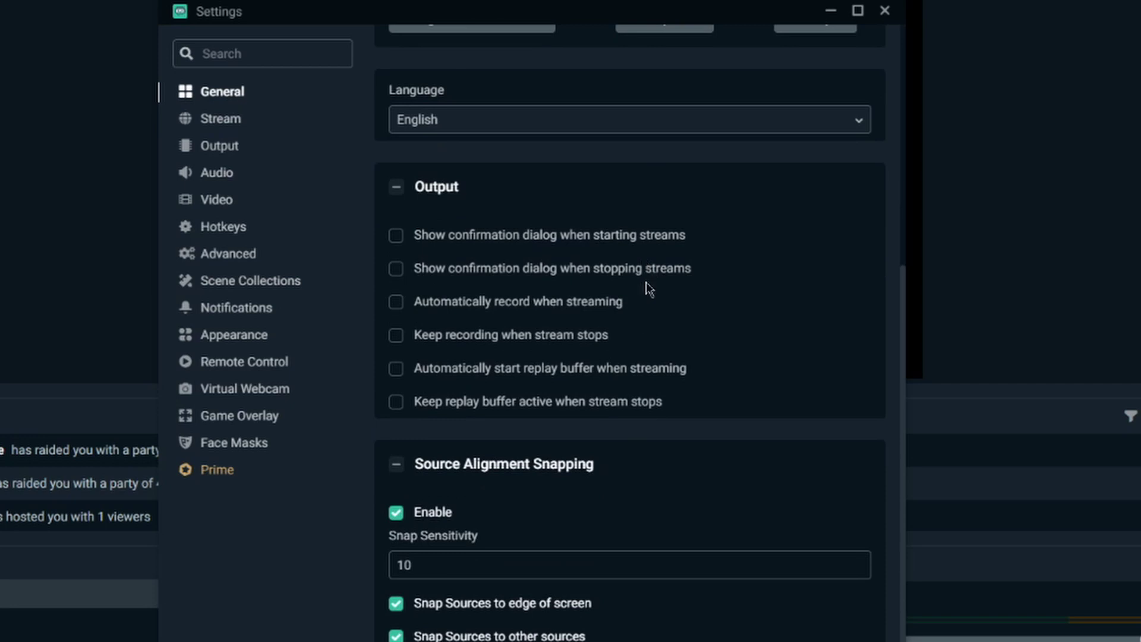
{"action": "scroll", "coordinate": [647, 274], "scroll_direction": "up", "scroll_amount": 6}
{"action": "left_click", "coordinate": [215, 121]}
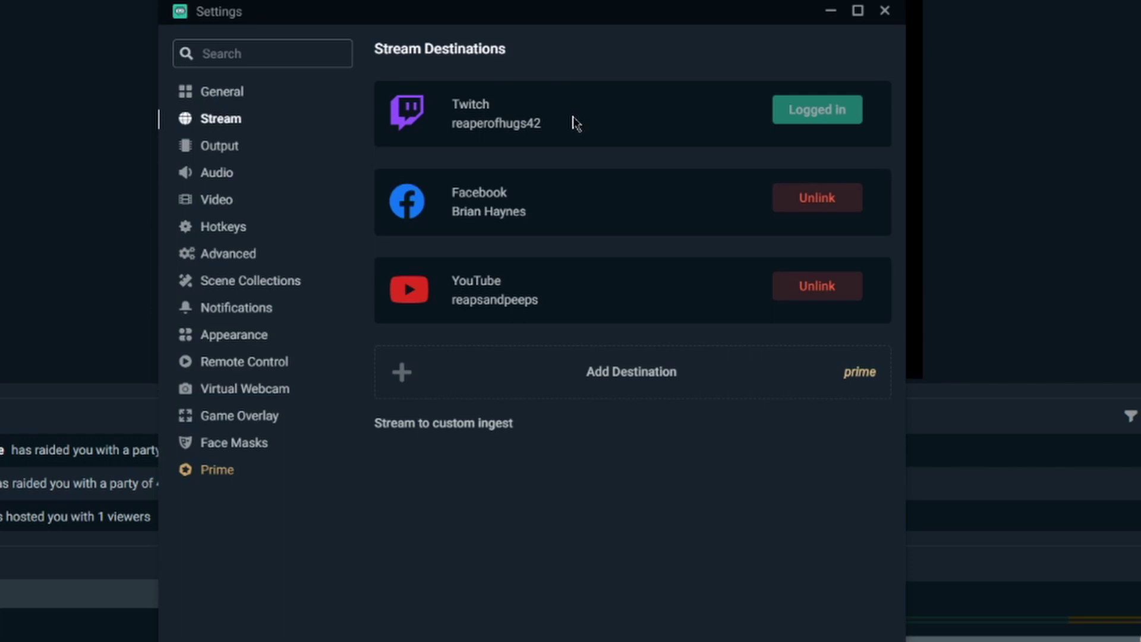
Set the streaming encoder to Hardware (NVENC) (new) with the high profile in the Output settings
{"action": "left_click", "coordinate": [224, 149]}
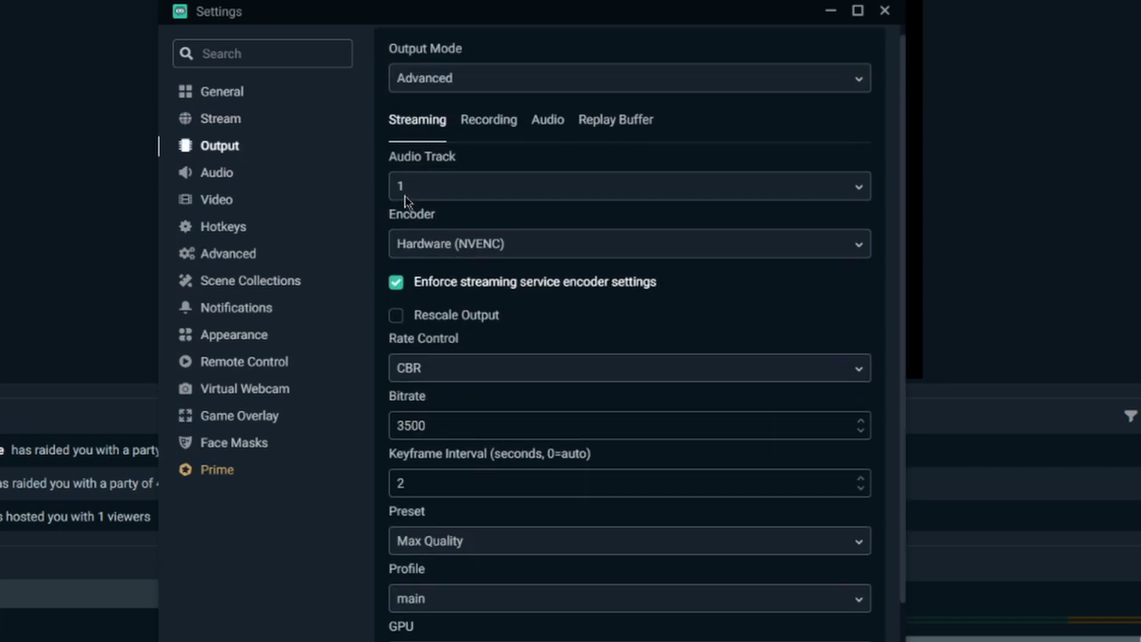
{"action": "left_click", "coordinate": [503, 262]}
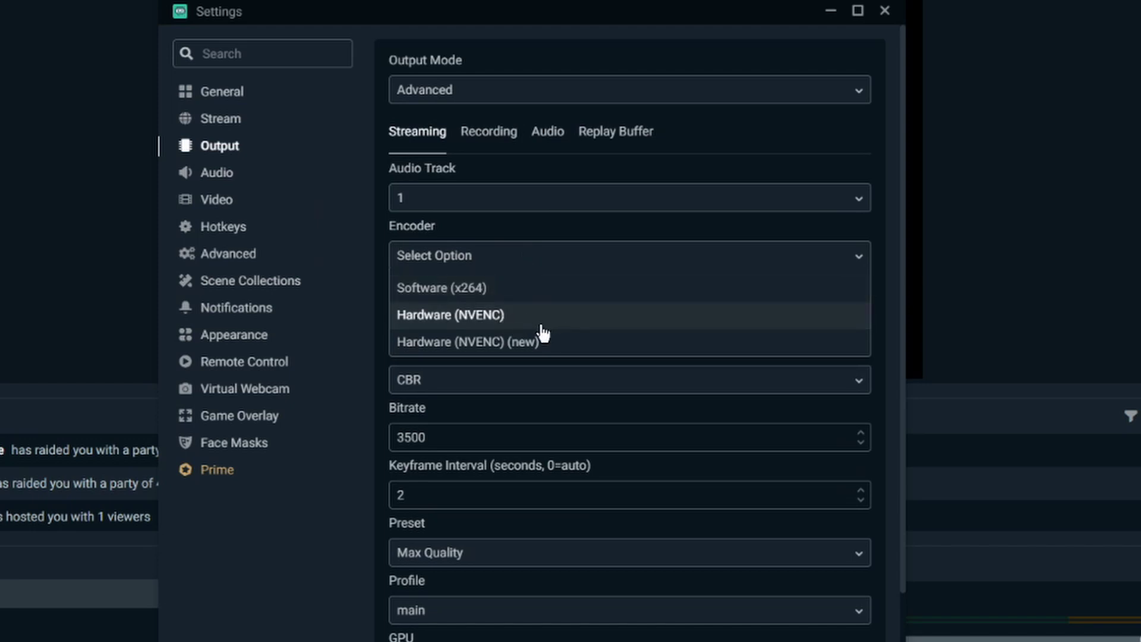
{"action": "left_click", "coordinate": [539, 345]}
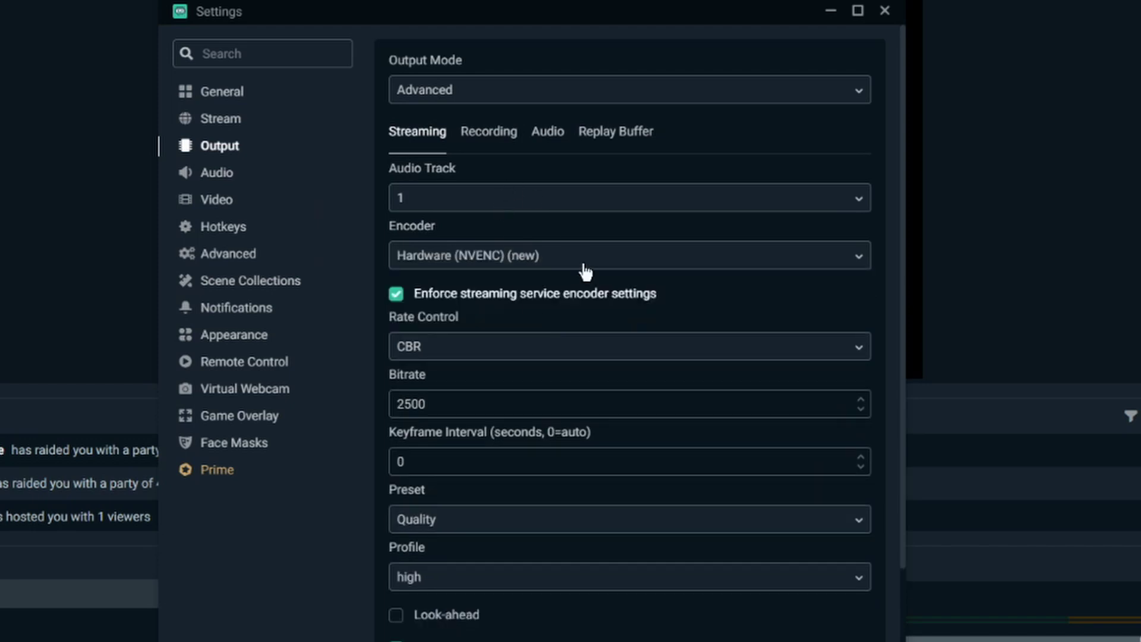
{"action": "scroll", "coordinate": [517, 263], "scroll_direction": "down", "scroll_amount": 2}
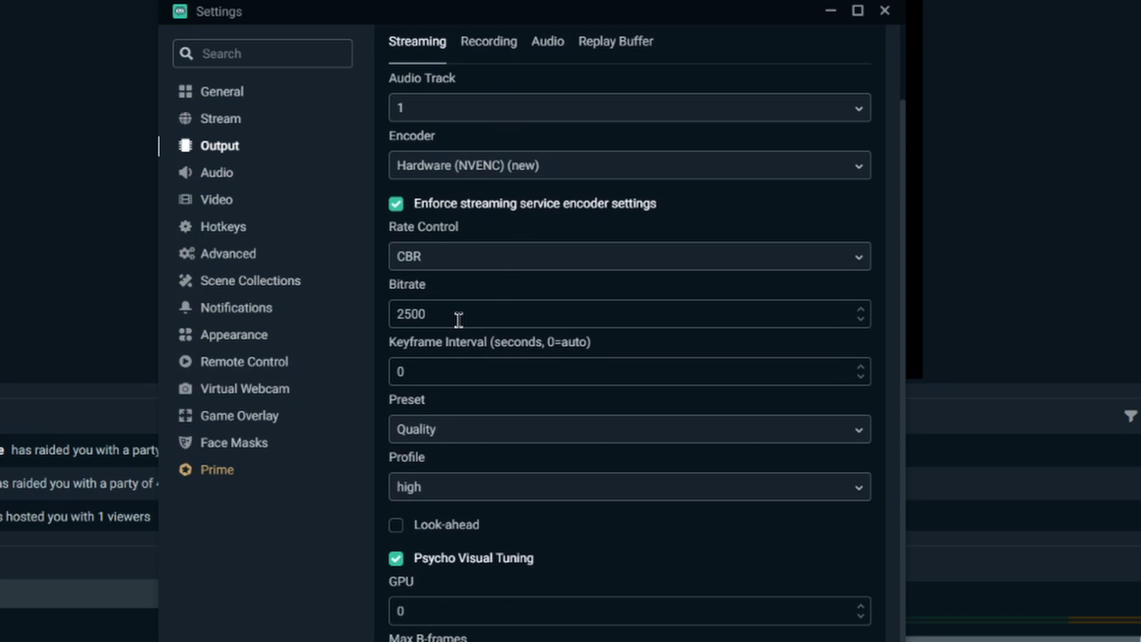
{"action": "scroll", "coordinate": [458, 320], "scroll_direction": "down", "scroll_amount": 1}
{"action": "left_click", "coordinate": [498, 450]}
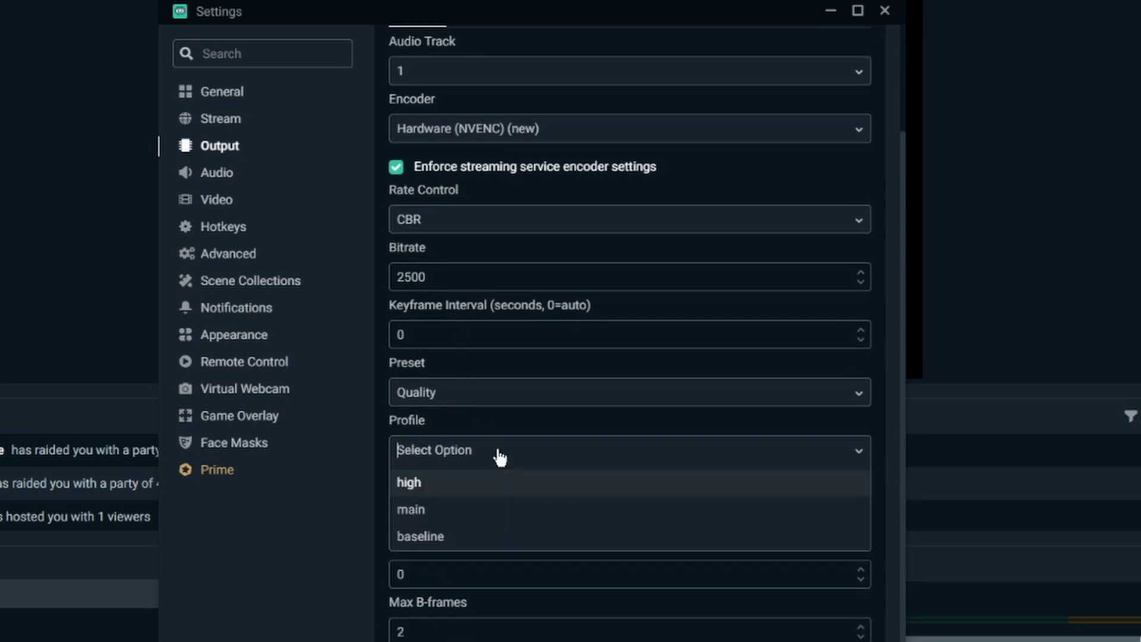
{"action": "key", "text": "Return"}
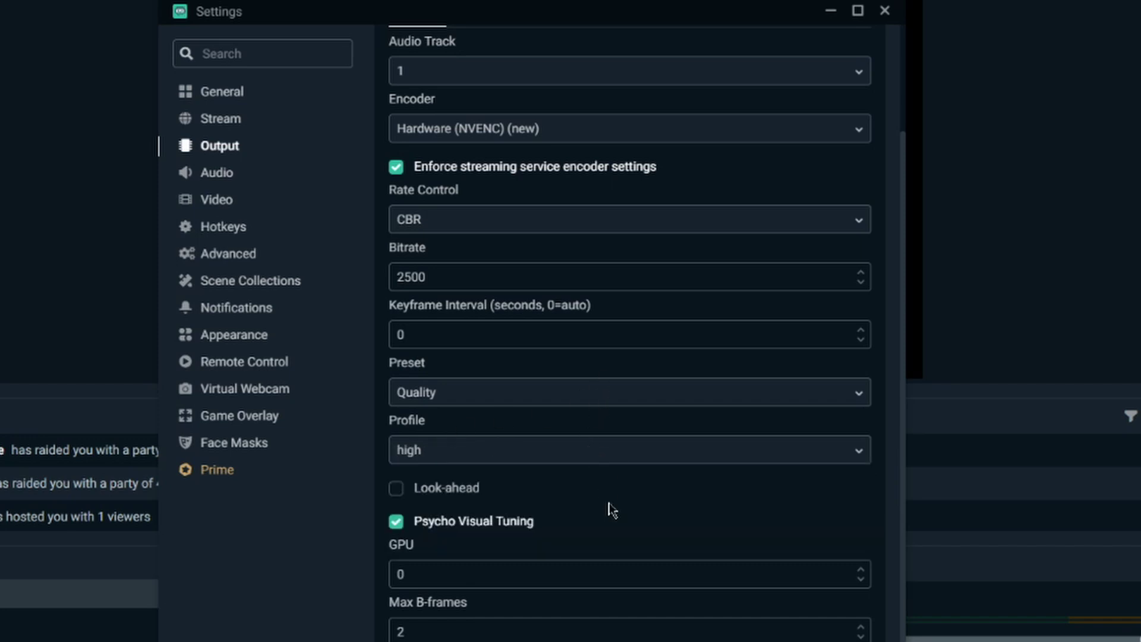
{"action": "scroll", "coordinate": [612, 510], "scroll_direction": "up", "scroll_amount": 3}
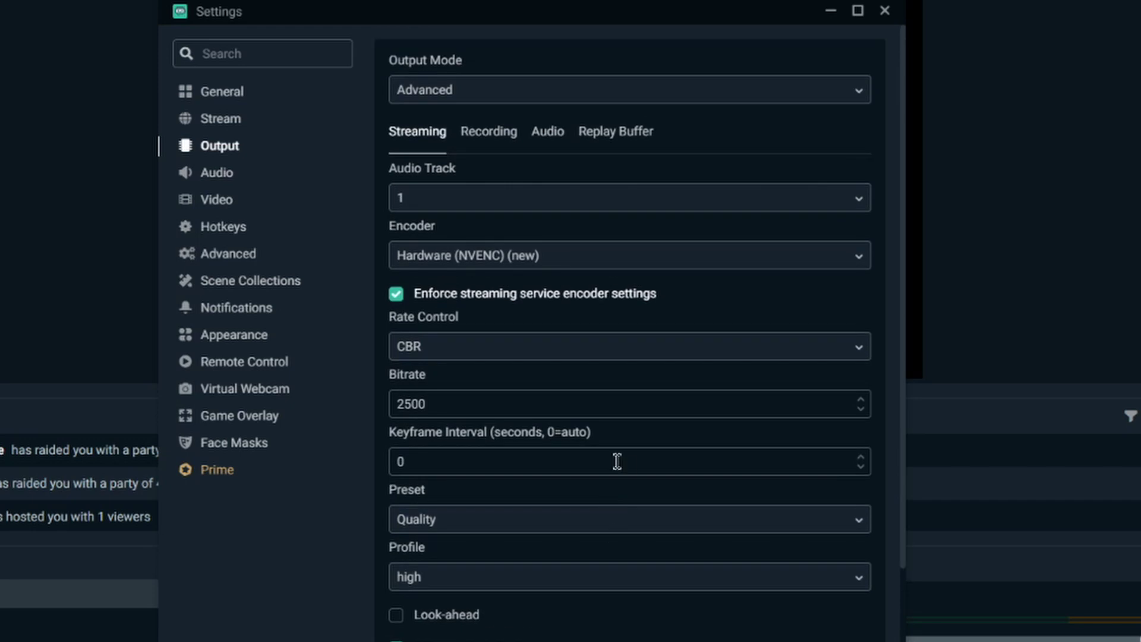
Review the Video resolution and FPS settings and the Advanced recording, replay buffer and stream delay options
{"action": "left_click", "coordinate": [220, 202]}
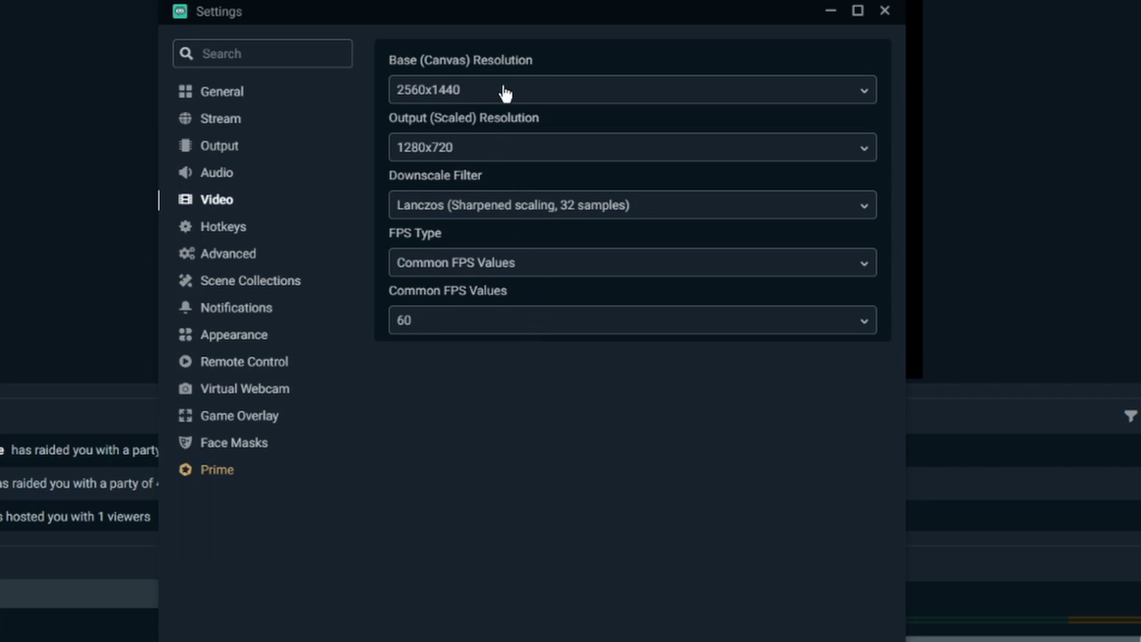
{"action": "left_click", "coordinate": [232, 254]}
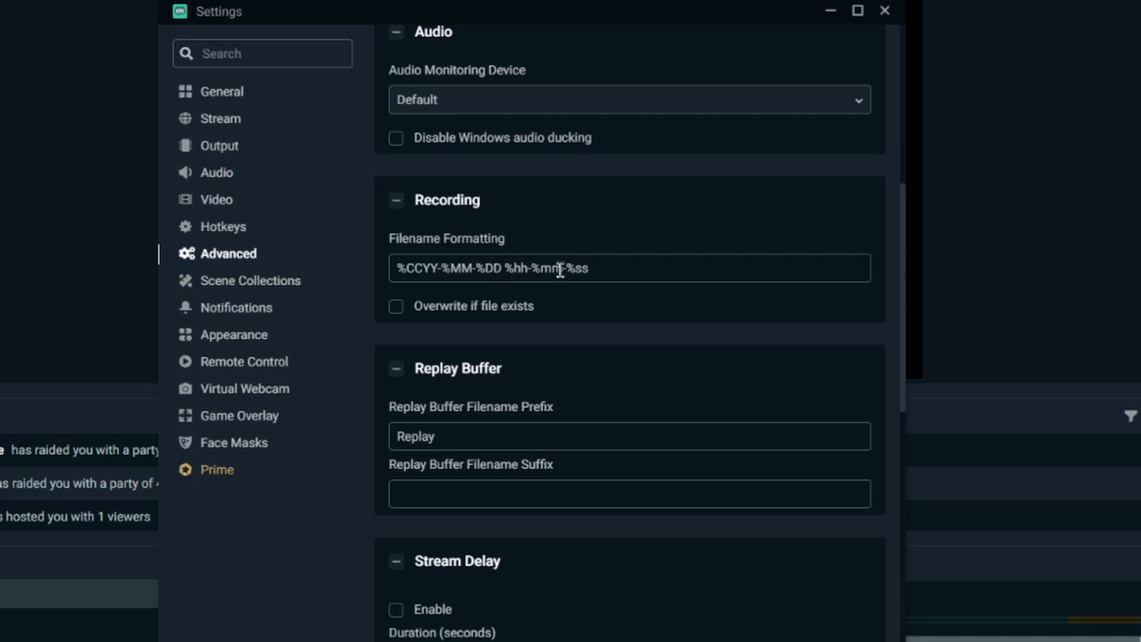
{"action": "scroll", "coordinate": [474, 343], "scroll_direction": "down", "scroll_amount": 3}
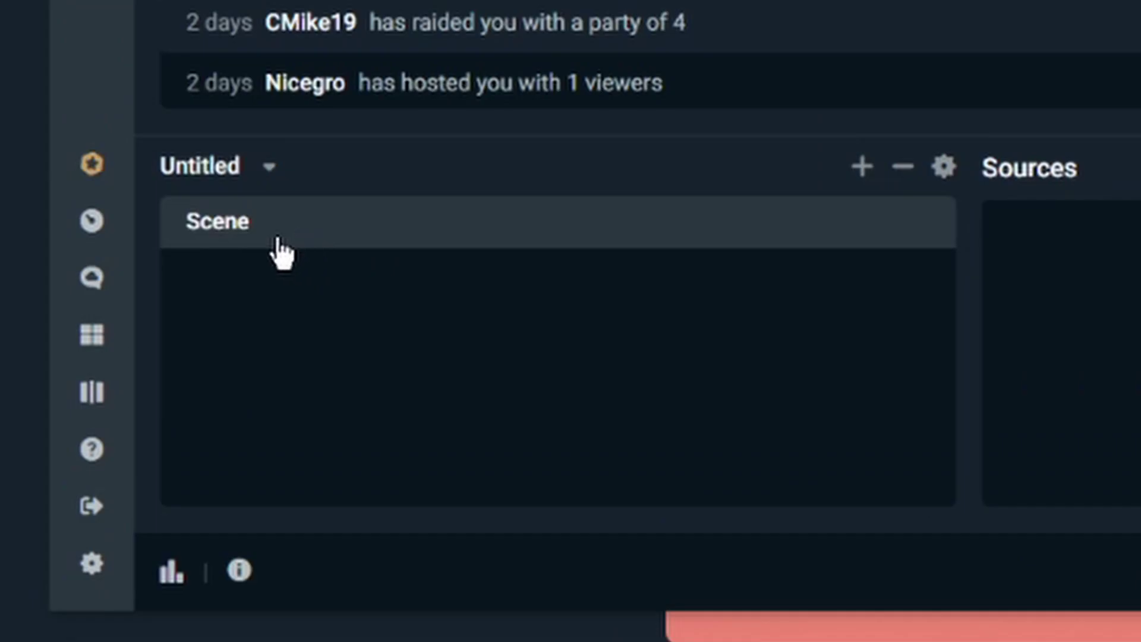
Rename the default scene to Intro
{"action": "right_click", "coordinate": [277, 240]}
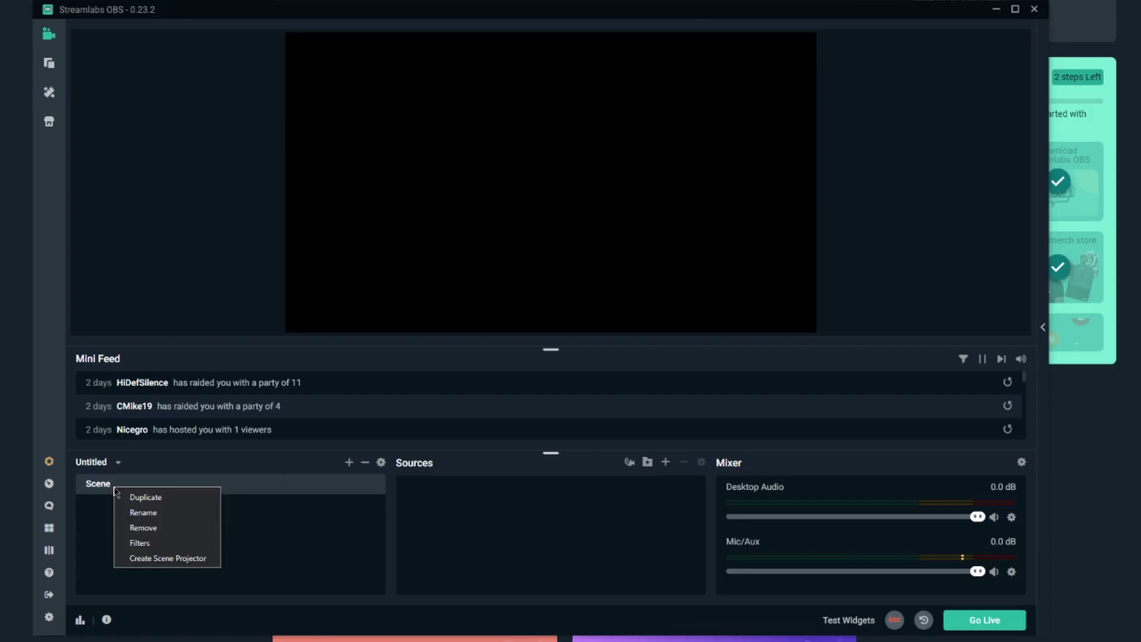
{"action": "left_click", "coordinate": [135, 512]}
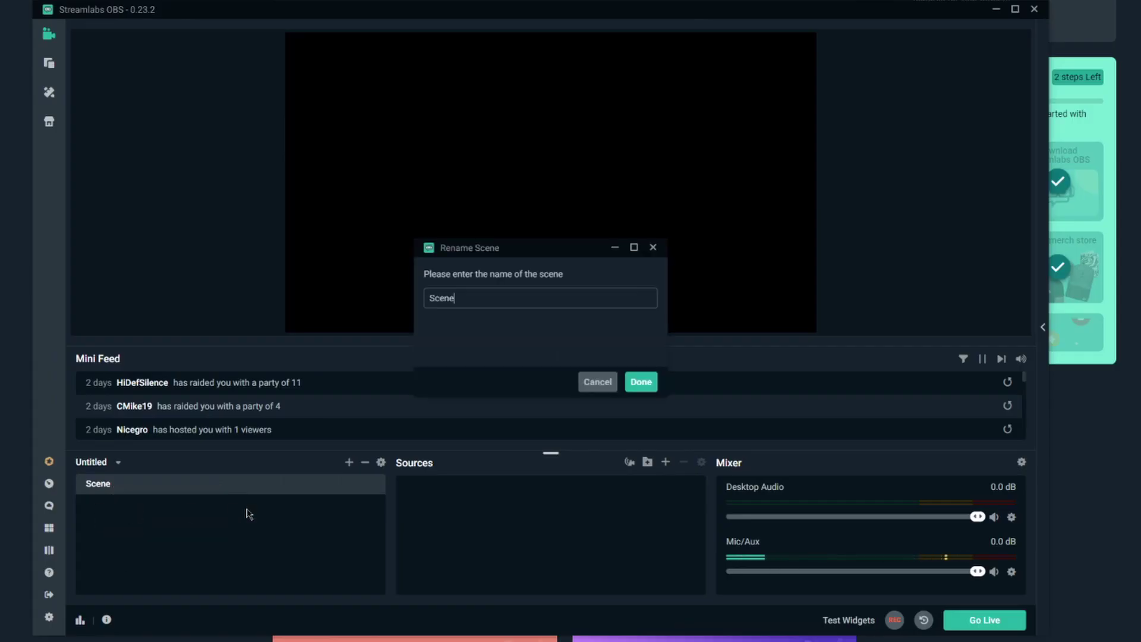
{"action": "type", "text": "M"}
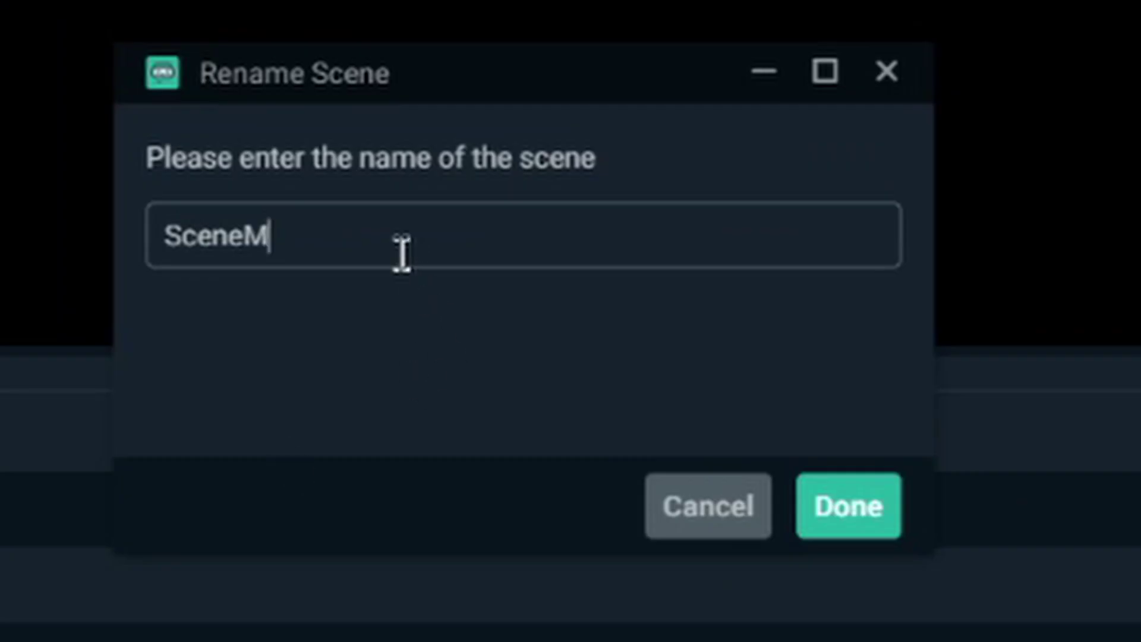
{"action": "left_click_drag", "start_coordinate": [502, 303], "coordinate": [382, 318]}
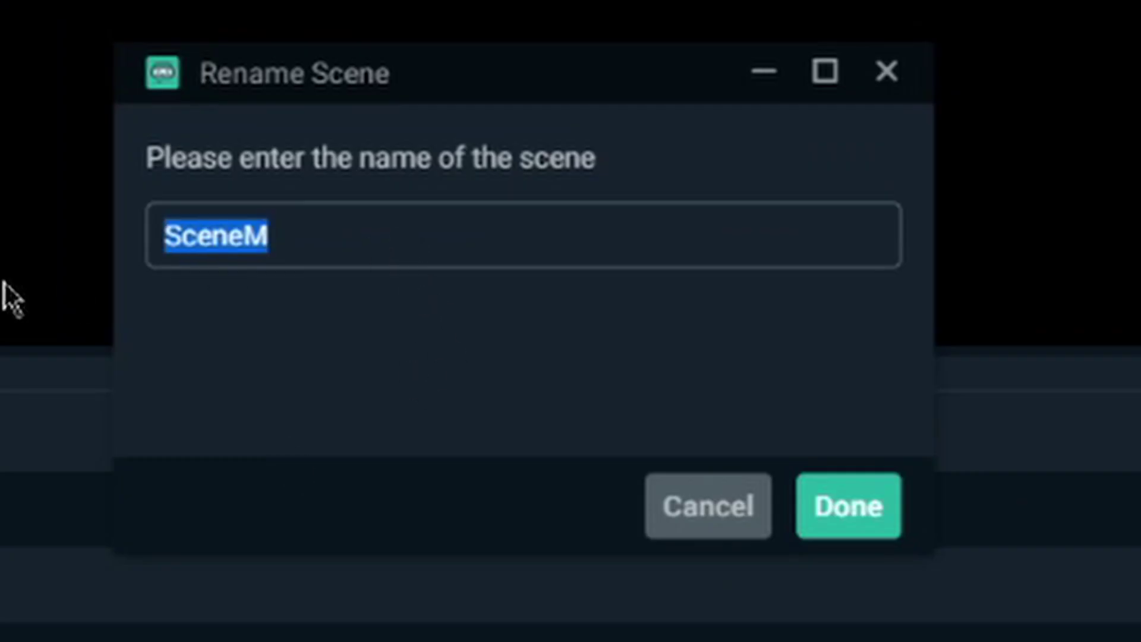
{"action": "type", "text": "Intro"}
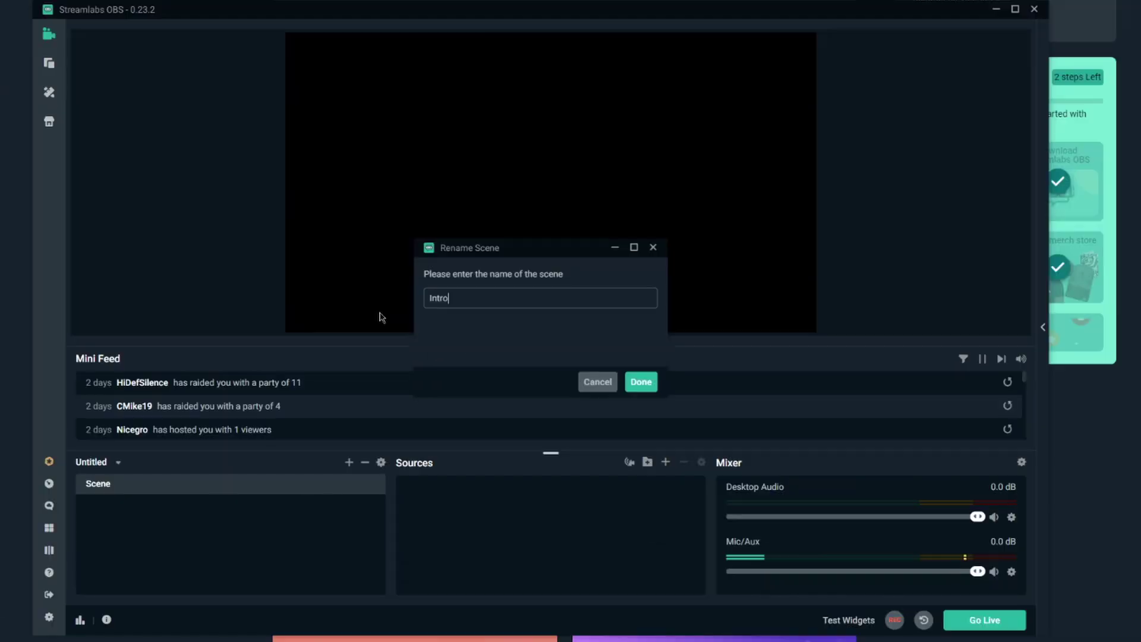
{"action": "key", "text": "Return"}
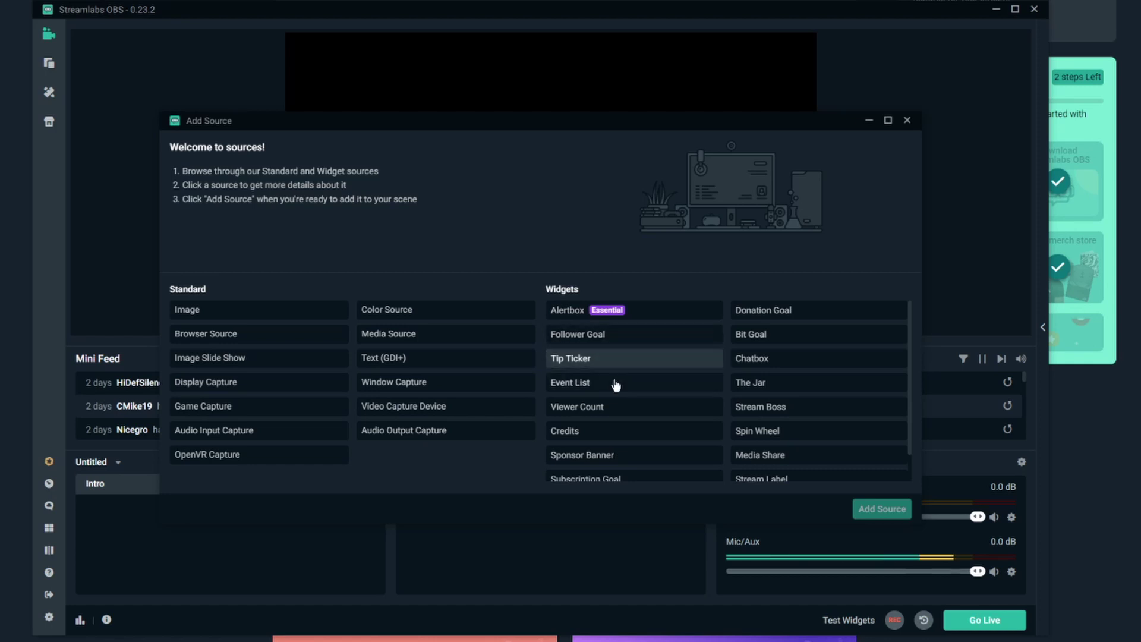
Browse the available standard and widget sources, and add a Game Capture source to the Intro scene under its default name
{"action": "scroll", "coordinate": [621, 380], "scroll_direction": "down", "scroll_amount": 1}
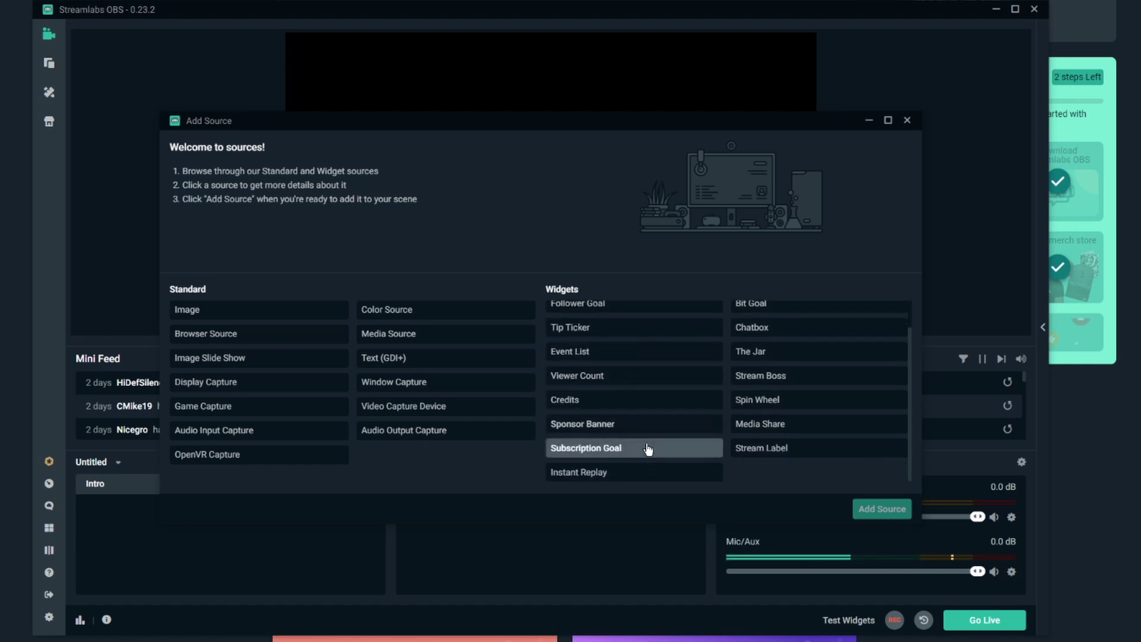
{"action": "scroll", "coordinate": [650, 448], "scroll_direction": "up", "scroll_amount": 1}
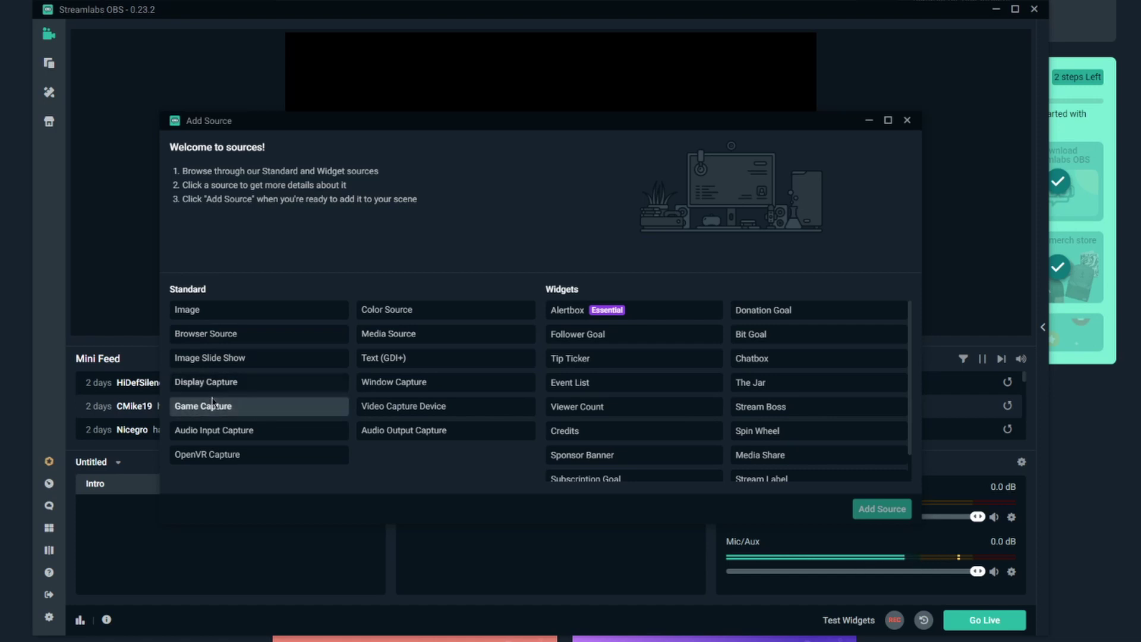
{"action": "left_click", "coordinate": [237, 407]}
{"action": "double_click", "coordinate": [237, 406]}
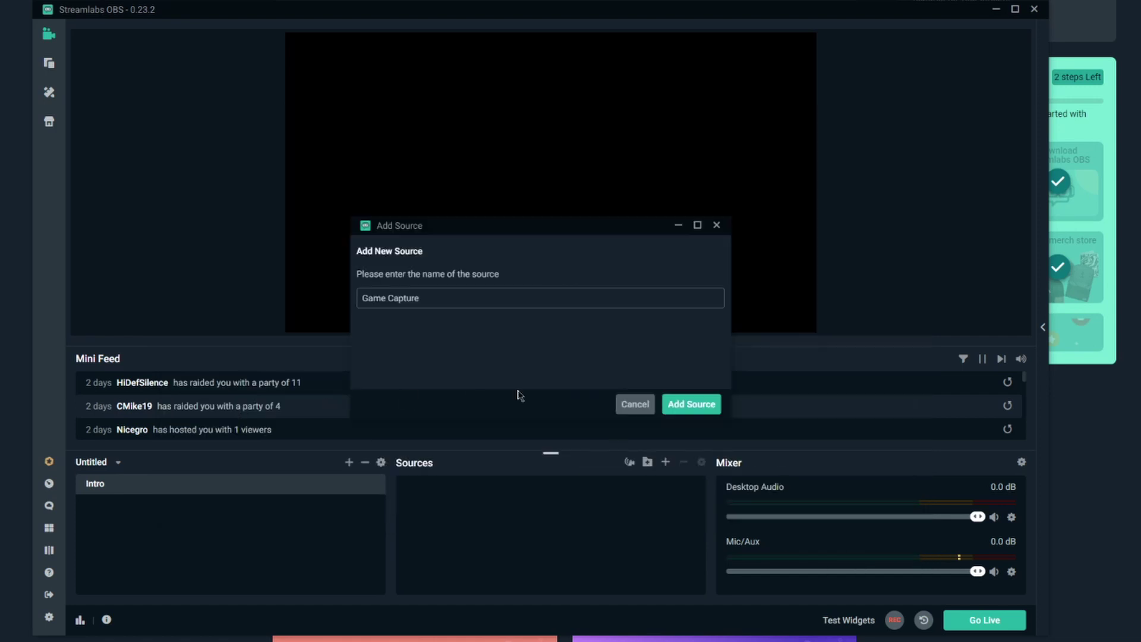
{"action": "left_click", "coordinate": [705, 409]}
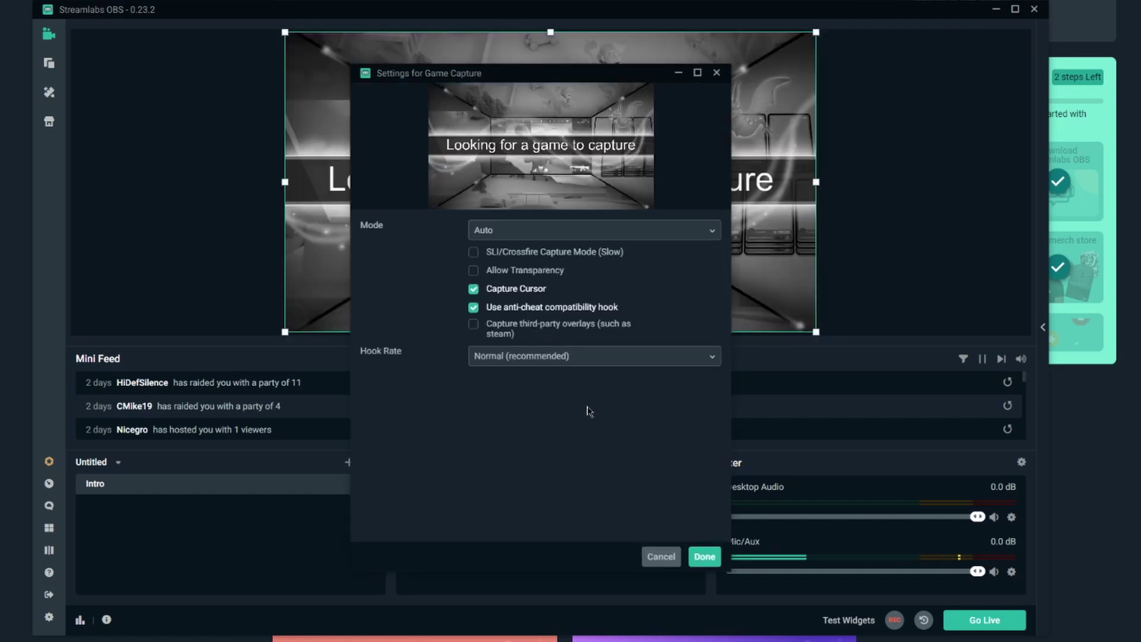
Try the Capture specific window mode, view the windows it offers, and set the Game Capture mode back to Auto
{"action": "left_click", "coordinate": [547, 242]}
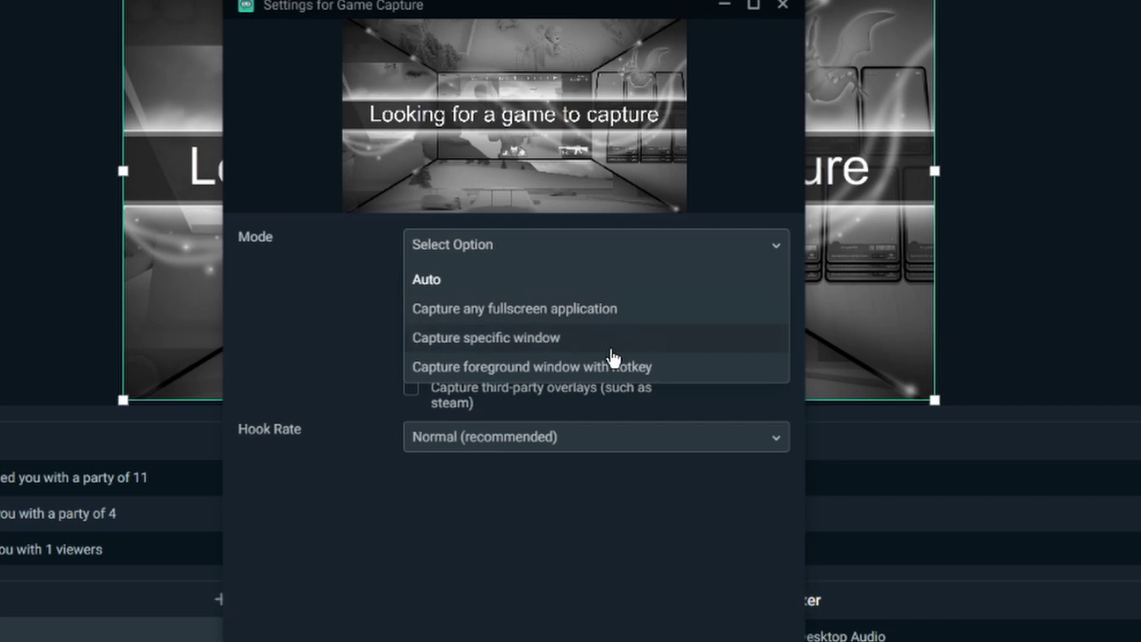
{"action": "left_click", "coordinate": [418, 336]}
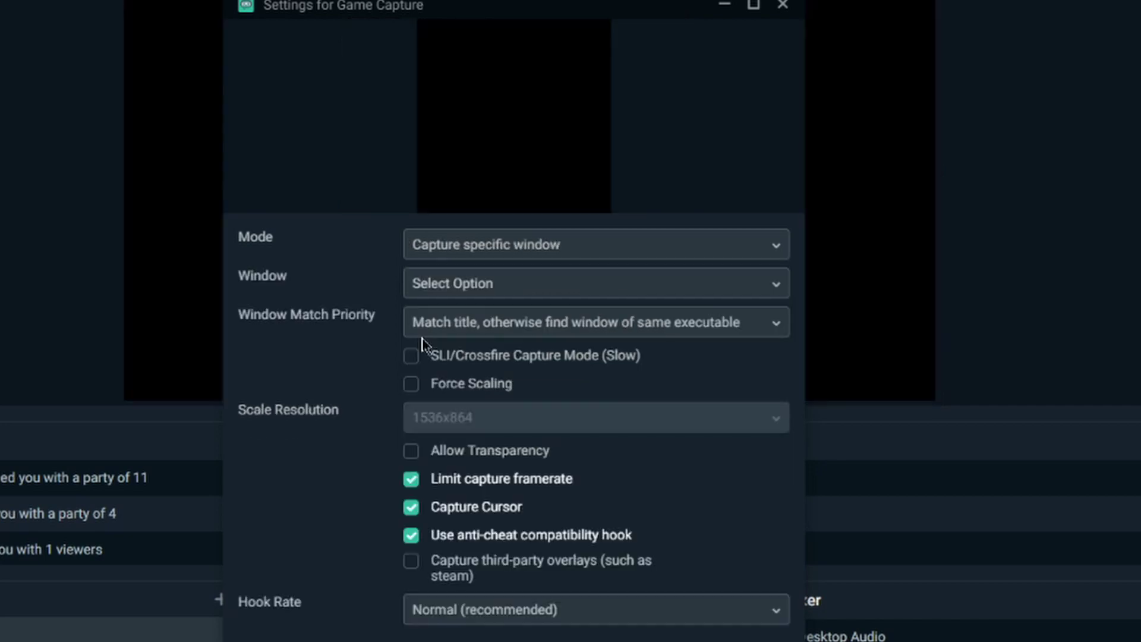
{"action": "left_click", "coordinate": [527, 292]}
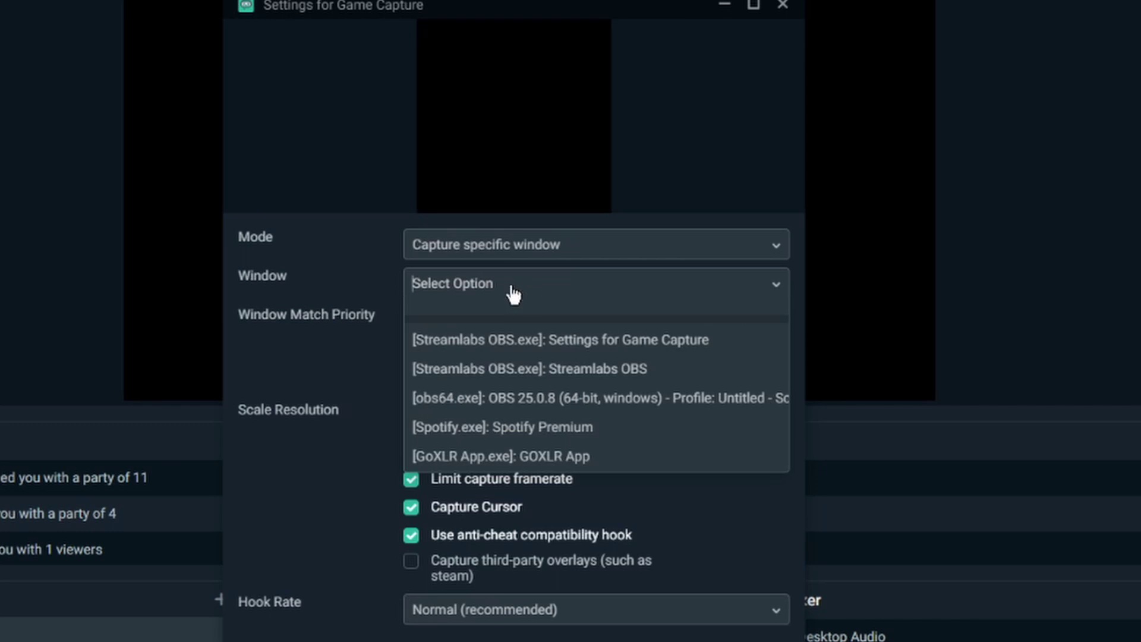
{"action": "left_click", "coordinate": [601, 244]}
{"action": "left_click", "coordinate": [582, 279]}
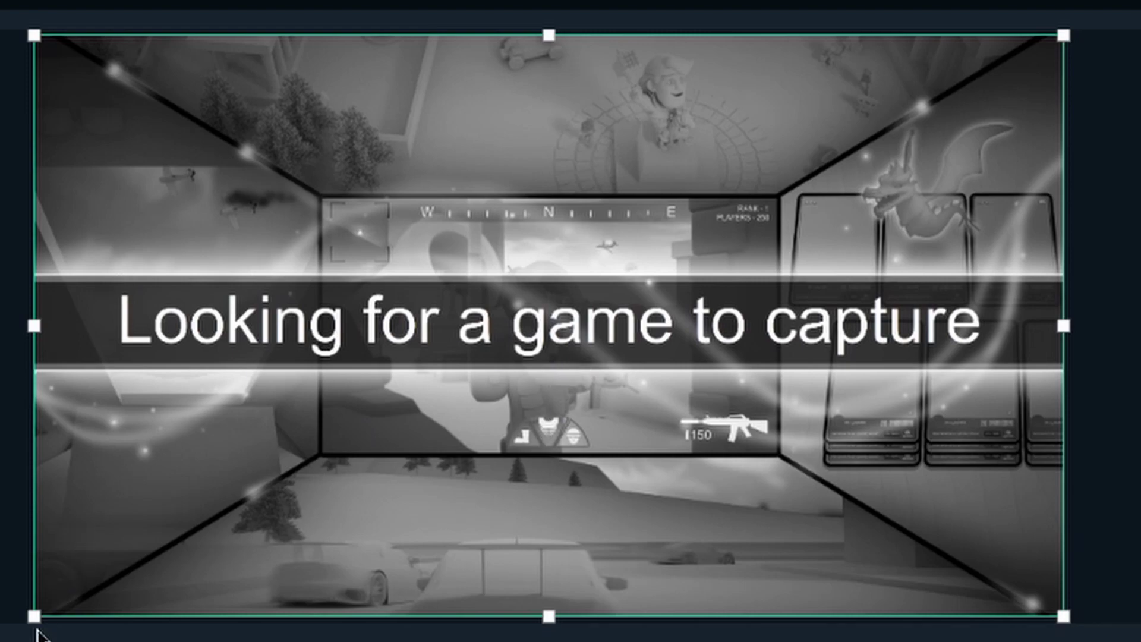
Try the Game Capture's lower-left resize handle in the preview, and reopen its settings for a brief review
{"action": "left_click_drag", "start_coordinate": [34, 616], "coordinate": [57, 619]}
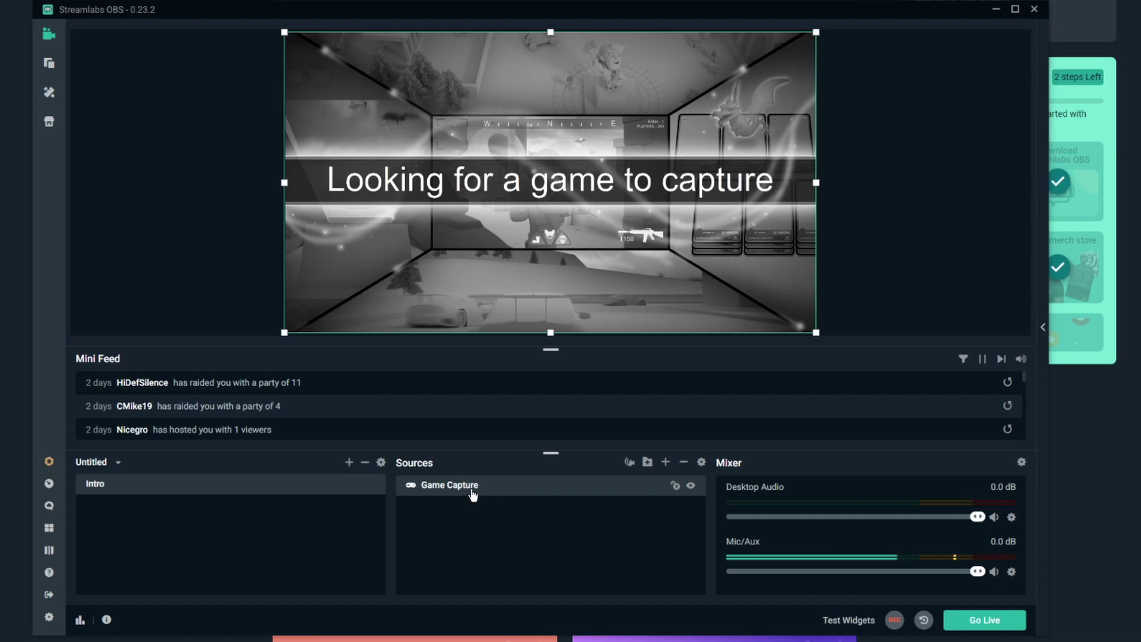
{"action": "double_click", "coordinate": [471, 491]}
{"action": "left_click", "coordinate": [717, 74]}
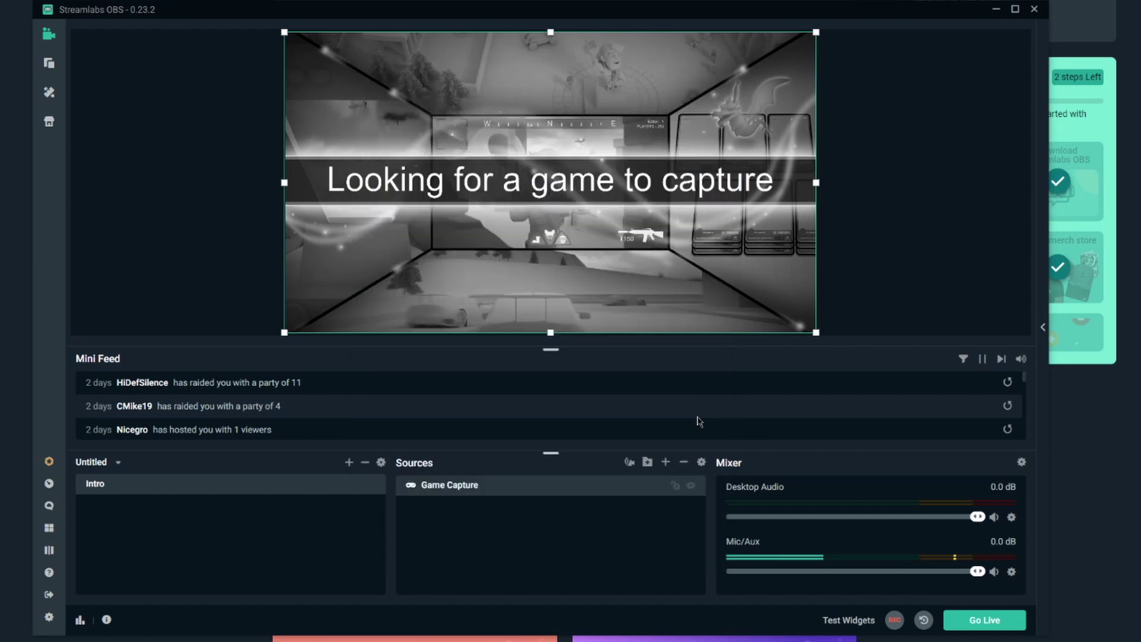
Add a Video Capture Device source to the Intro scene, keeping the default source name
{"action": "left_click", "coordinate": [665, 462]}
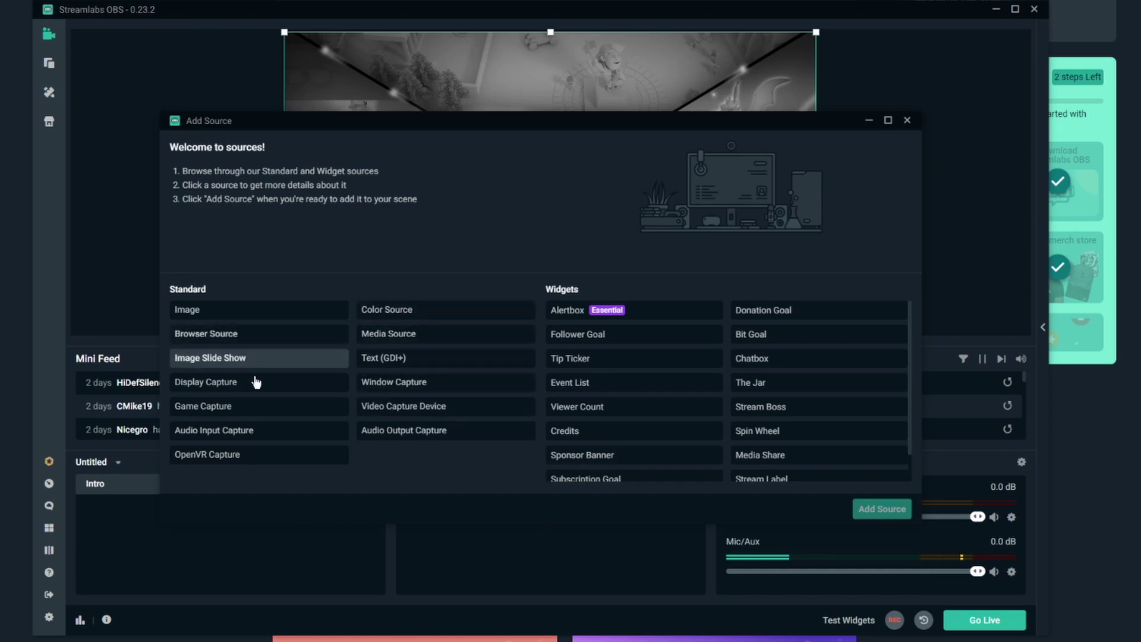
{"action": "left_click", "coordinate": [464, 410]}
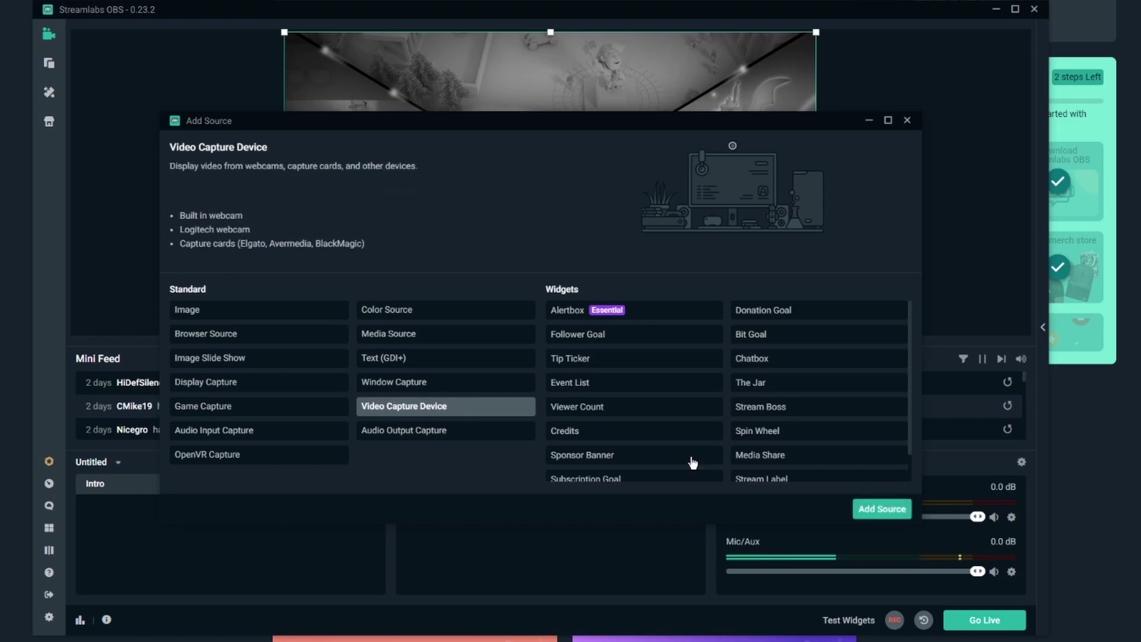
{"action": "left_click", "coordinate": [868, 509]}
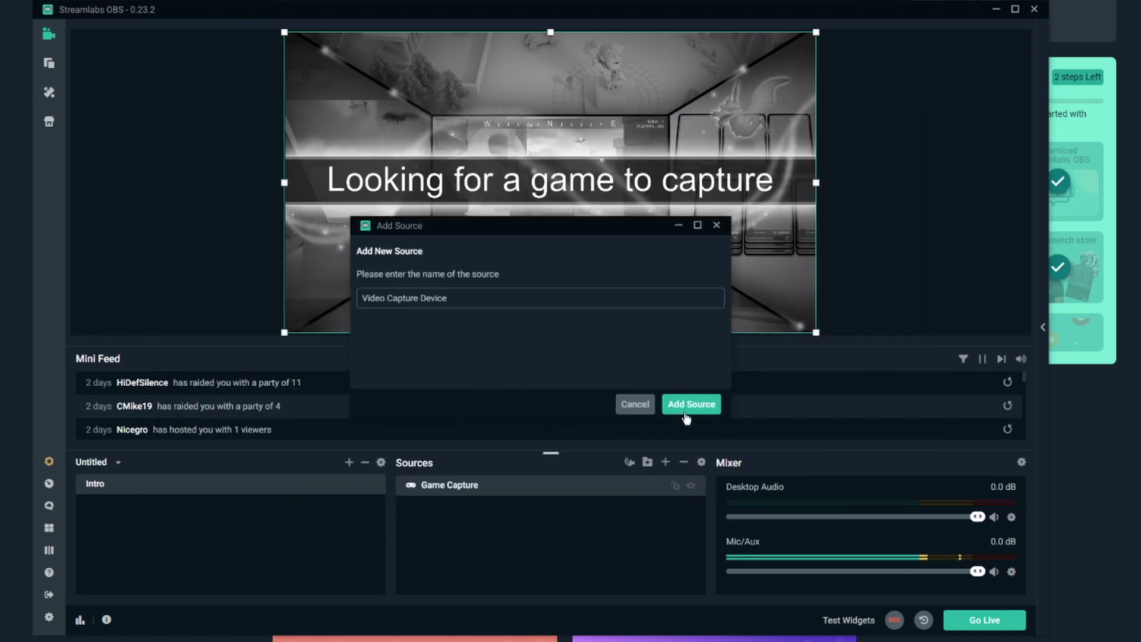
{"action": "left_click", "coordinate": [691, 404]}
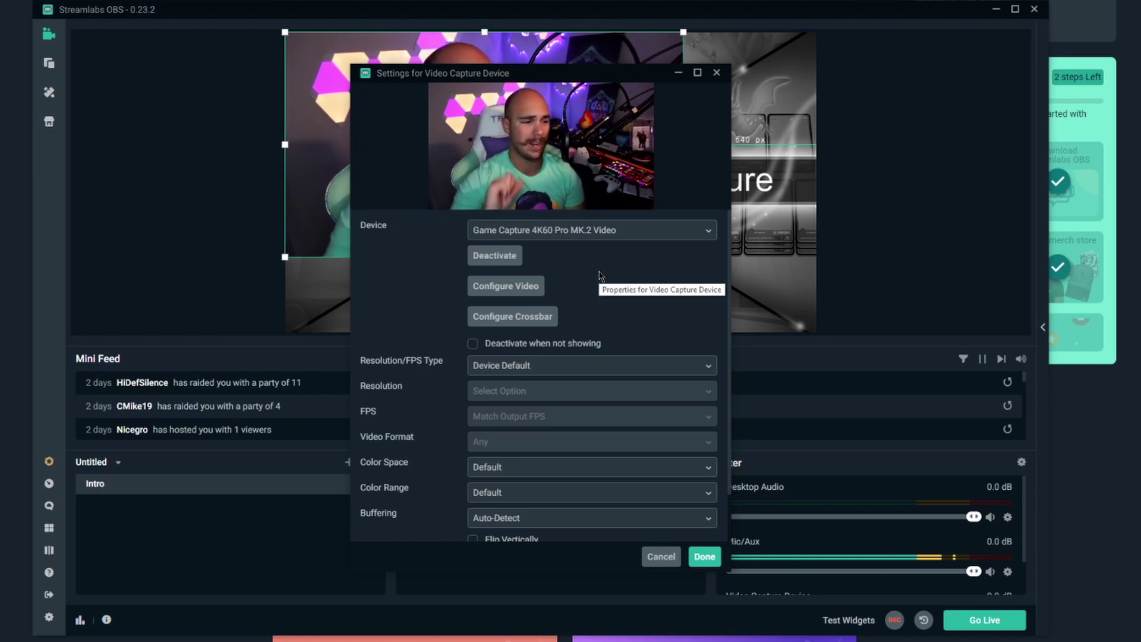
Review the Video Capture Device settings, open its video configuration, and accept the settings with the Game Capture 4K60 Pro MK.2 Video device
{"action": "scroll", "coordinate": [668, 381], "scroll_direction": "down", "scroll_amount": 2}
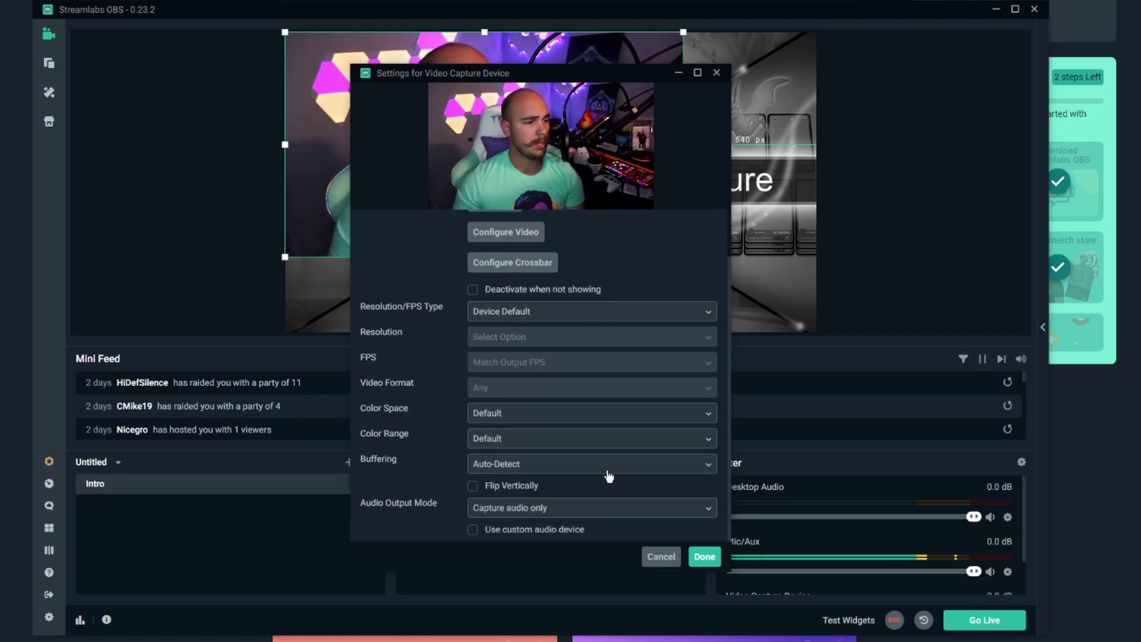
{"action": "scroll", "coordinate": [657, 464], "scroll_direction": "up", "scroll_amount": 2}
{"action": "left_click", "coordinate": [524, 292]}
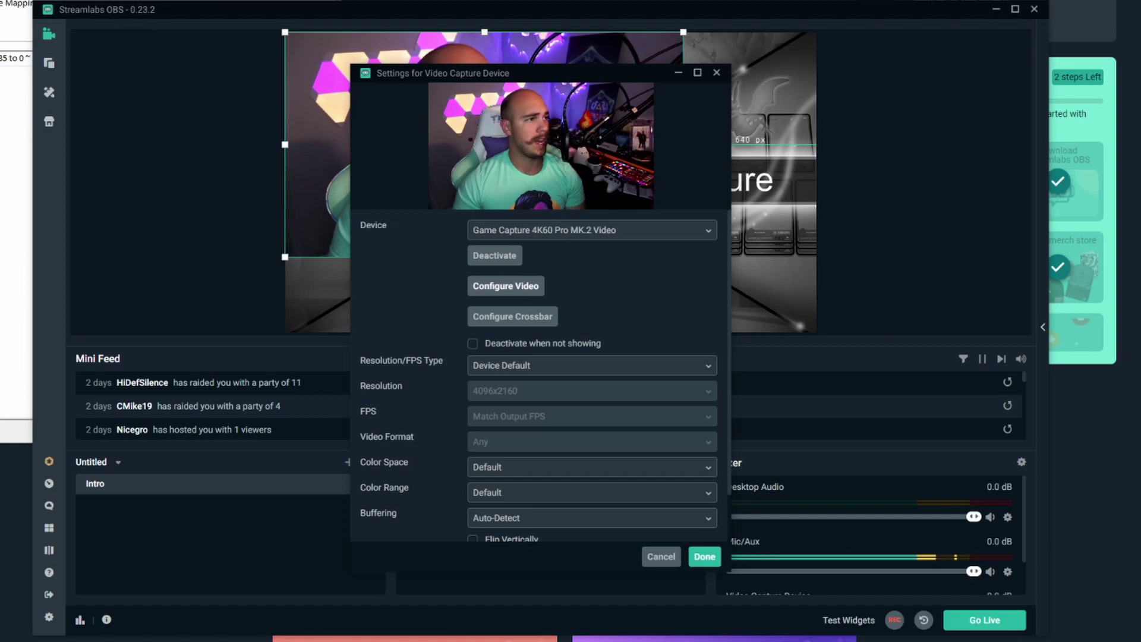
{"action": "left_click", "coordinate": [705, 557]}
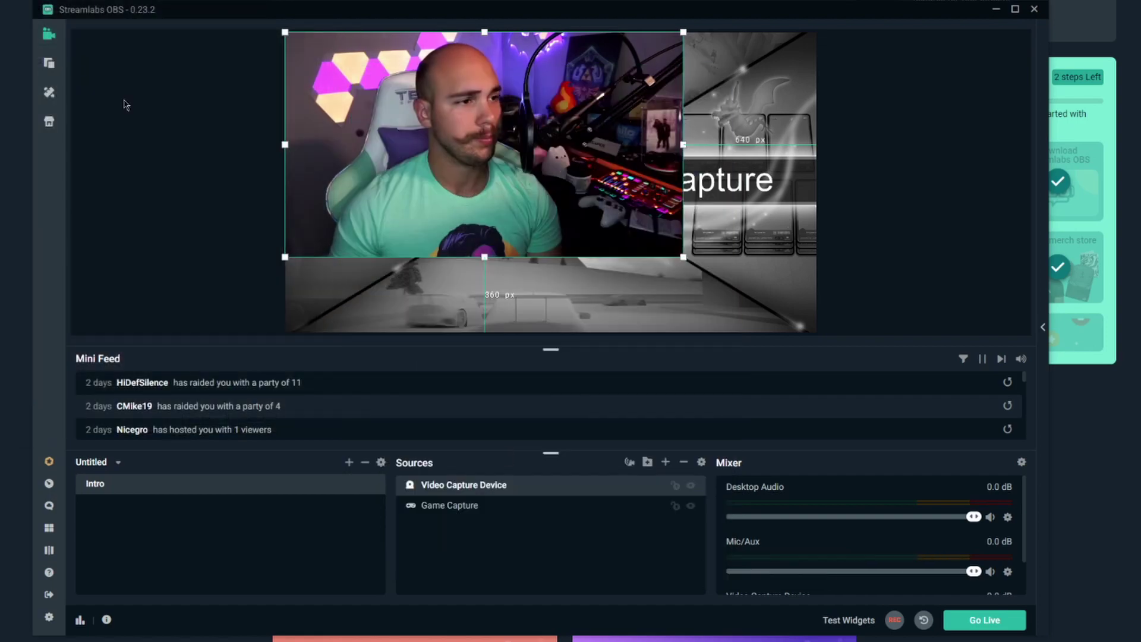
Shrink the webcam source and place it against the canvas's left edge, about 540 px below the top
{"action": "left_click_drag", "start_coordinate": [683, 257], "coordinate": [607, 207]}
{"action": "left_click_drag", "start_coordinate": [679, 367], "coordinate": [307, 170]}
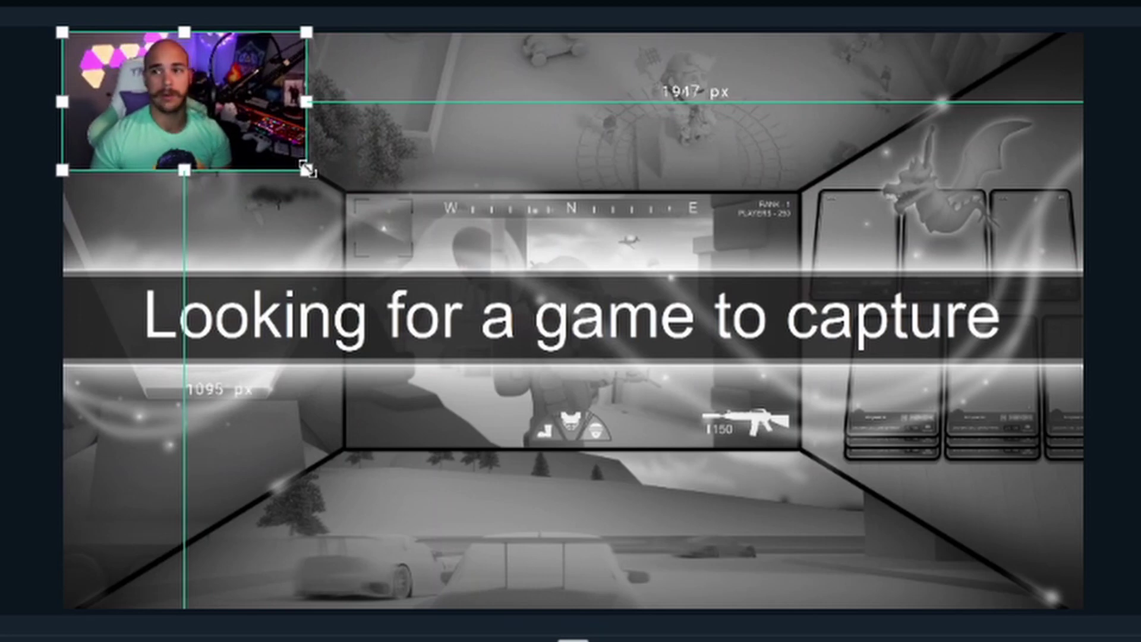
{"action": "left_click_drag", "start_coordinate": [262, 115], "coordinate": [262, 331]}
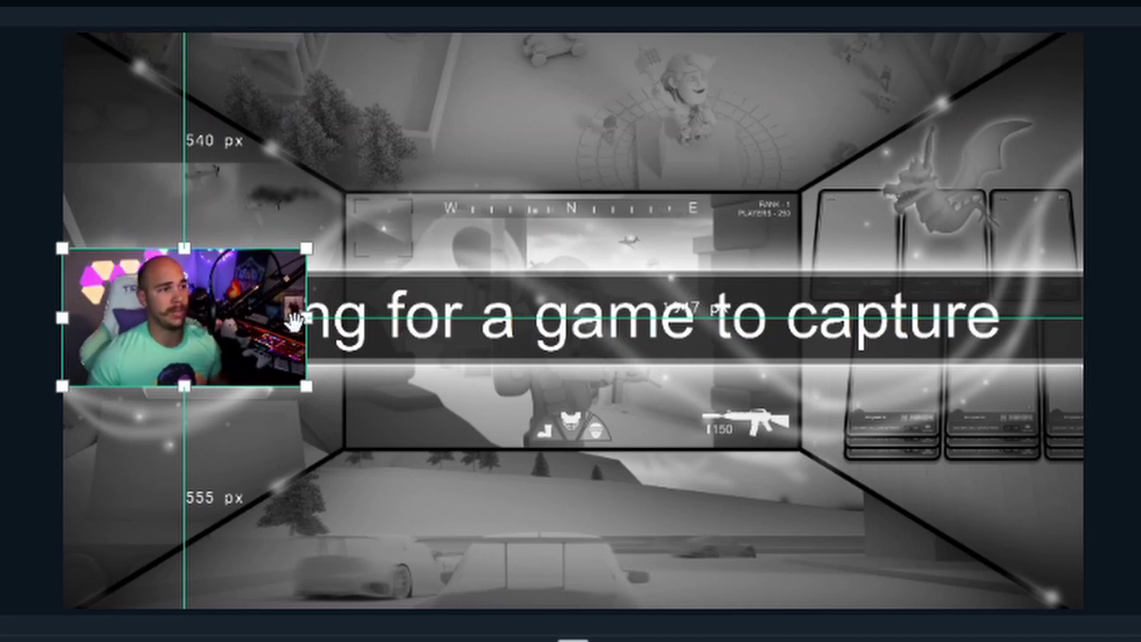
Enlarge the webcam source from its right edge, leaving about 451 px above it and 466 px below it
{"action": "left_click_drag", "start_coordinate": [308, 316], "coordinate": [443, 319]}
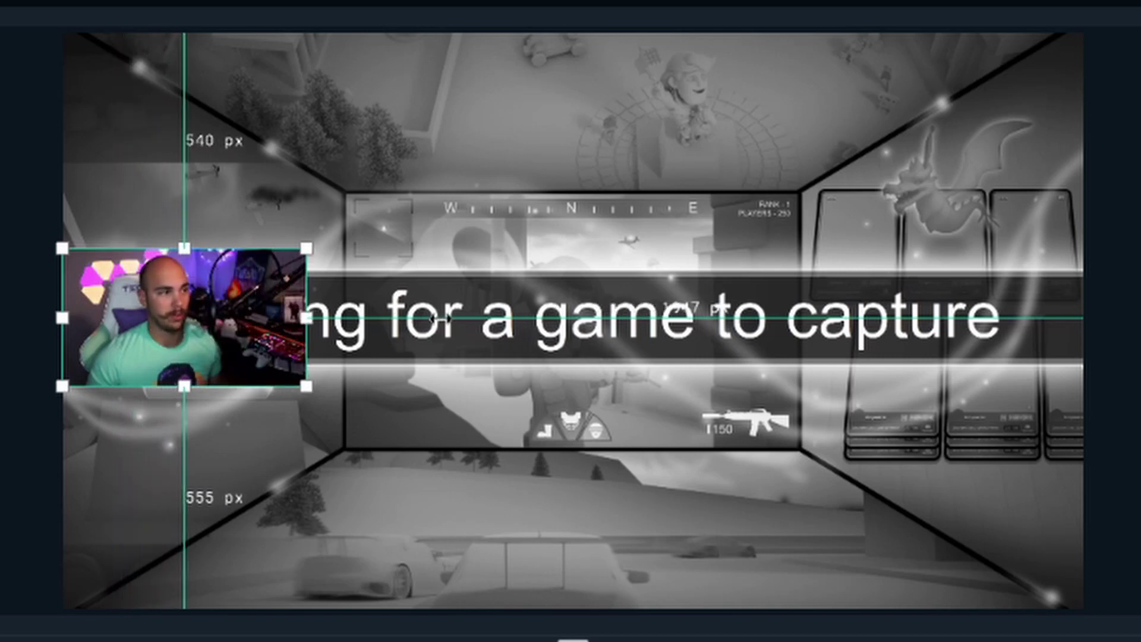
{"action": "left_click_drag", "start_coordinate": [307, 320], "coordinate": [433, 323]}
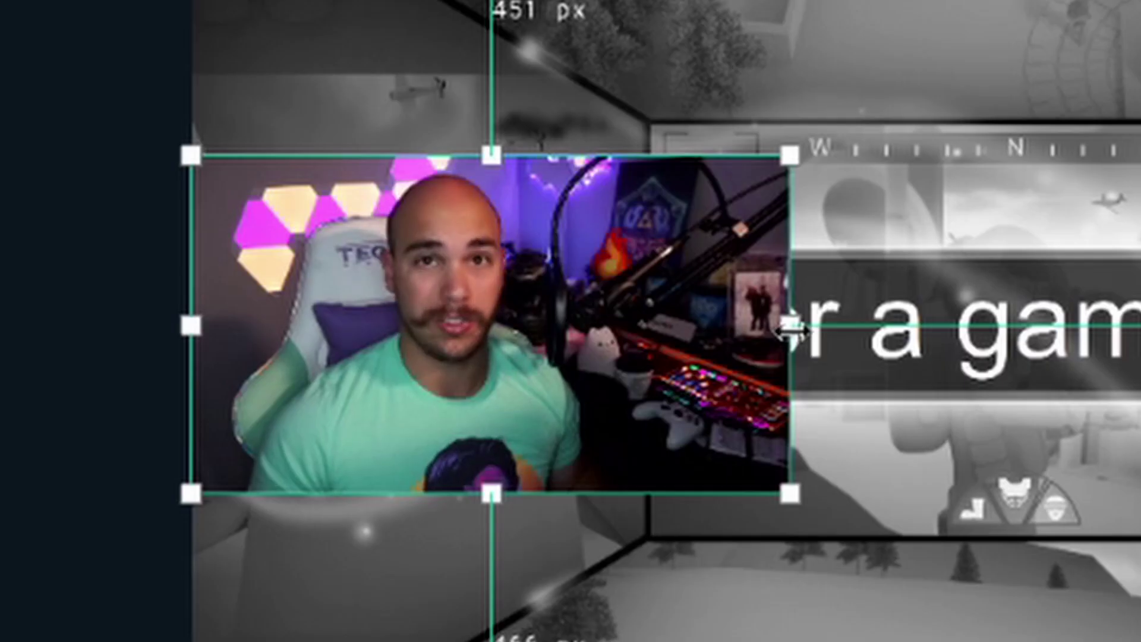
{"action": "mouse_move", "coordinate": [790, 326]}
{"action": "left_mouse_down"}
{"action": "mouse_move", "coordinate": [680, 338]}
{"action": "mouse_move", "coordinate": [655, 328]}
{"action": "mouse_move", "coordinate": [807, 310]}
{"action": "left_mouse_up"}
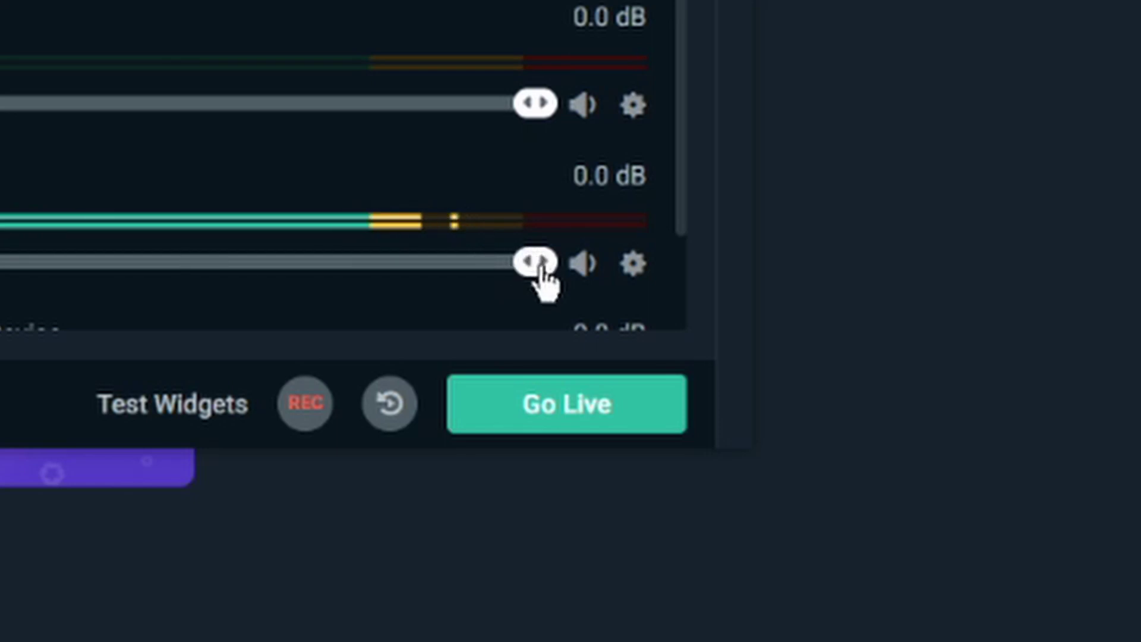
Set the Mic/Aux volume to -4.0 dB after trying -24.0 dB, and keep Desktop Audio at 0.0 dB
{"action": "left_click_drag", "start_coordinate": [542, 266], "coordinate": [120, 265]}
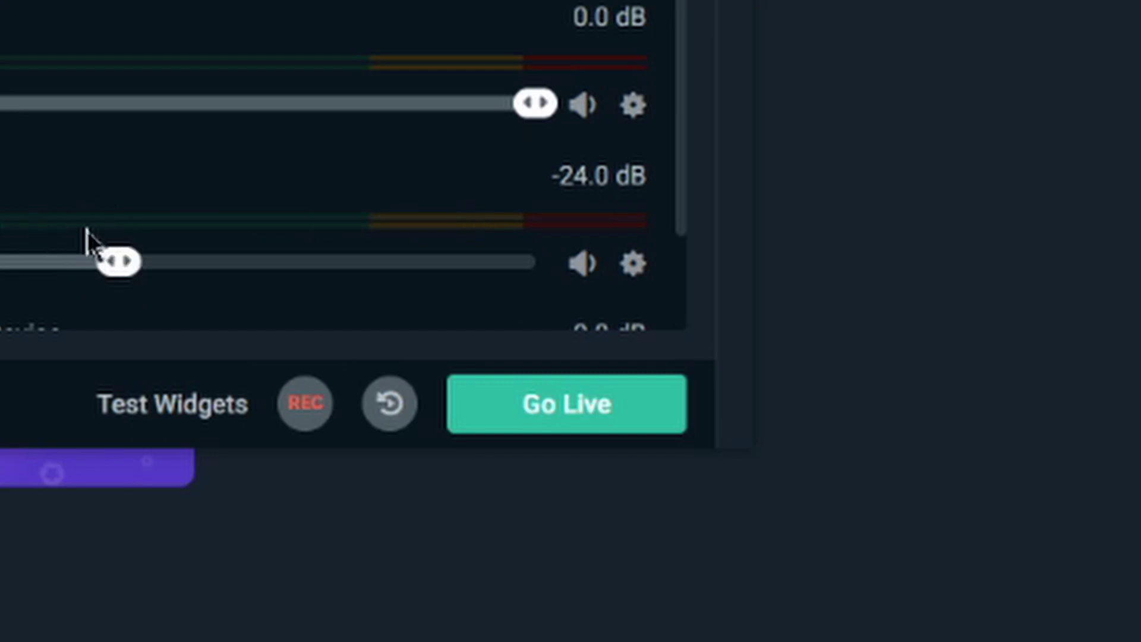
{"action": "left_click_drag", "start_coordinate": [120, 265], "coordinate": [458, 271]}
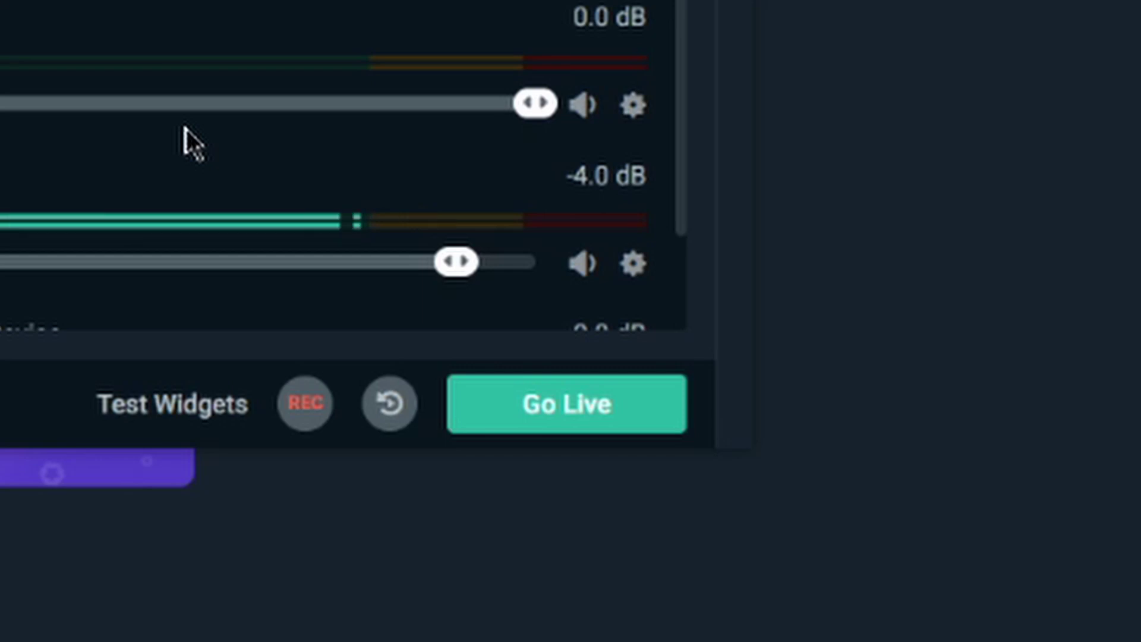
{"action": "left_click_drag", "start_coordinate": [543, 107], "coordinate": [578, 121]}
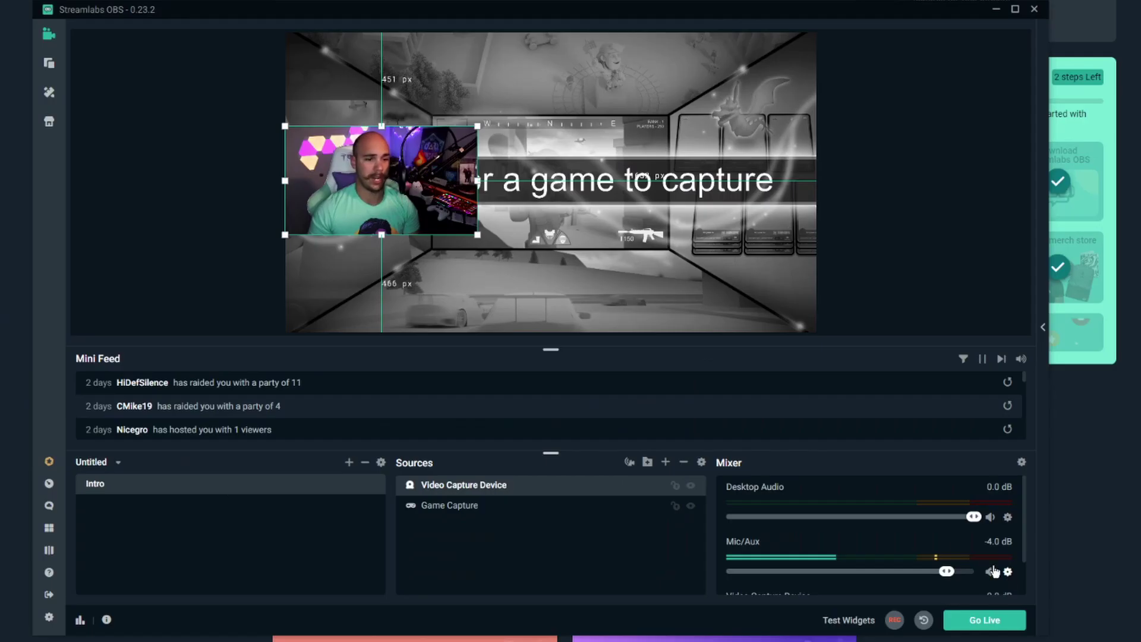
Open the filters of the Mic/Aux source and add a Gain filter with its default name
{"action": "left_click", "coordinate": [1006, 572]}
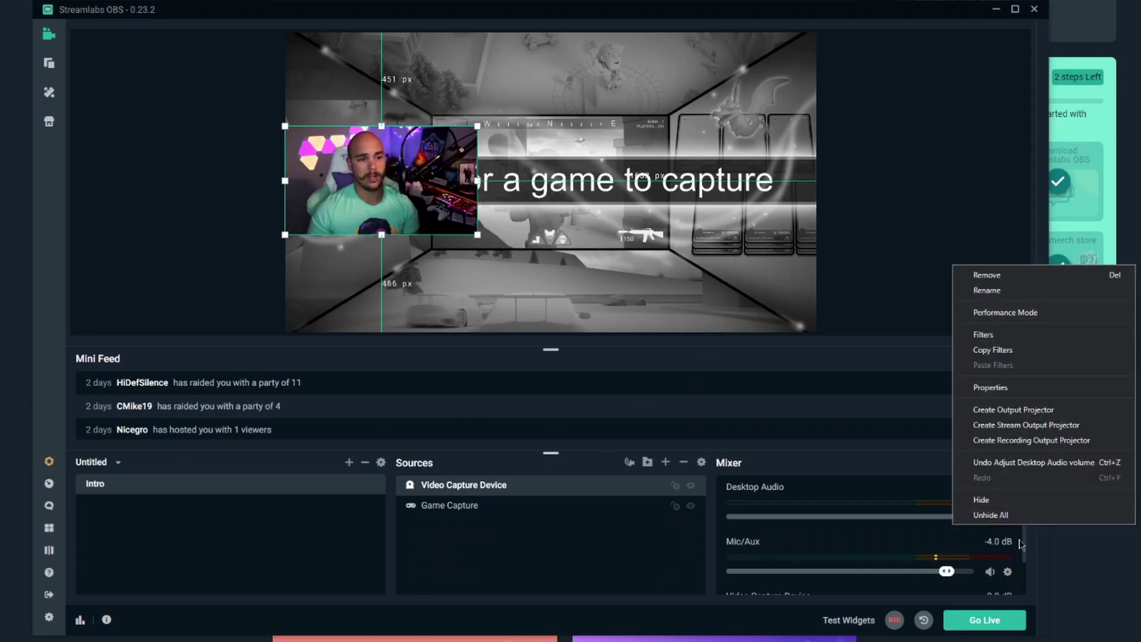
{"action": "left_click", "coordinate": [1007, 572]}
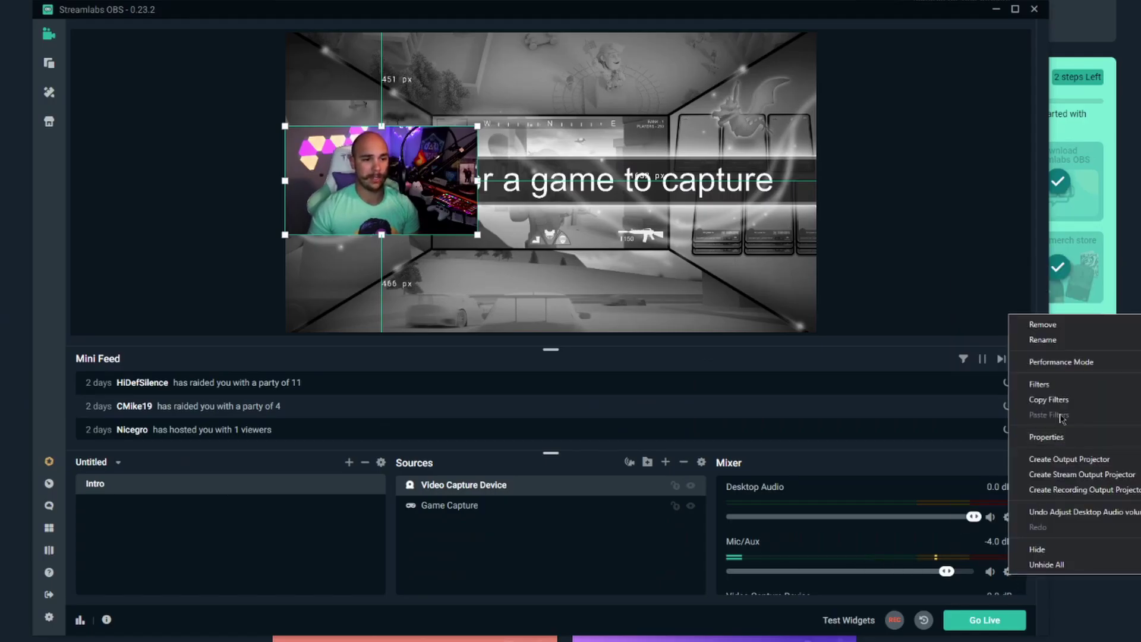
{"action": "left_click", "coordinate": [1066, 388]}
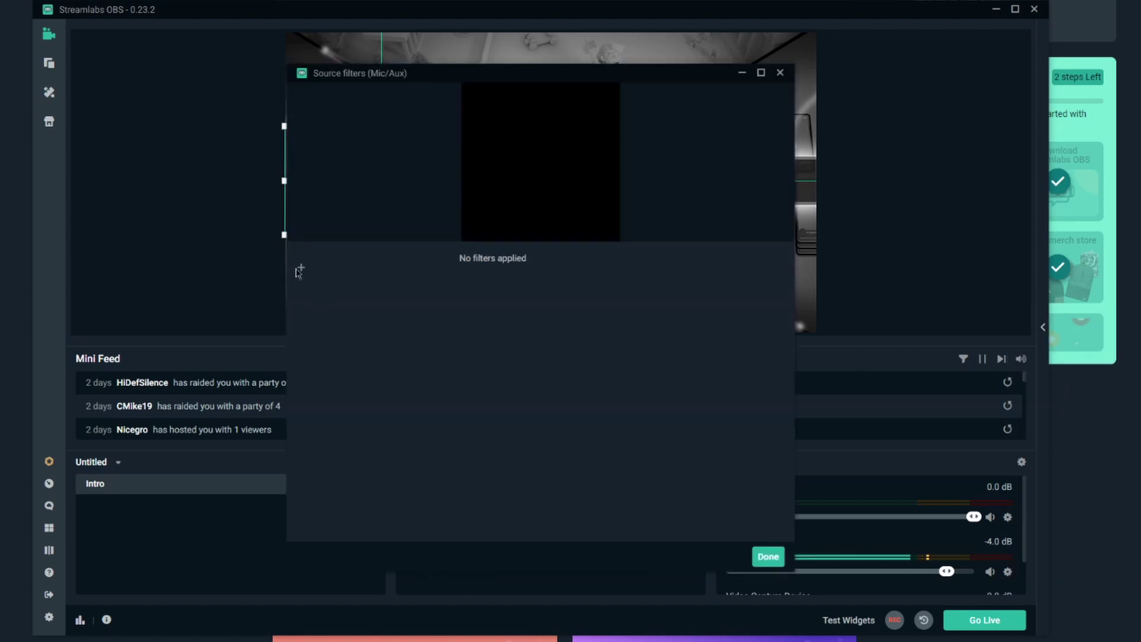
{"action": "left_click", "coordinate": [302, 270]}
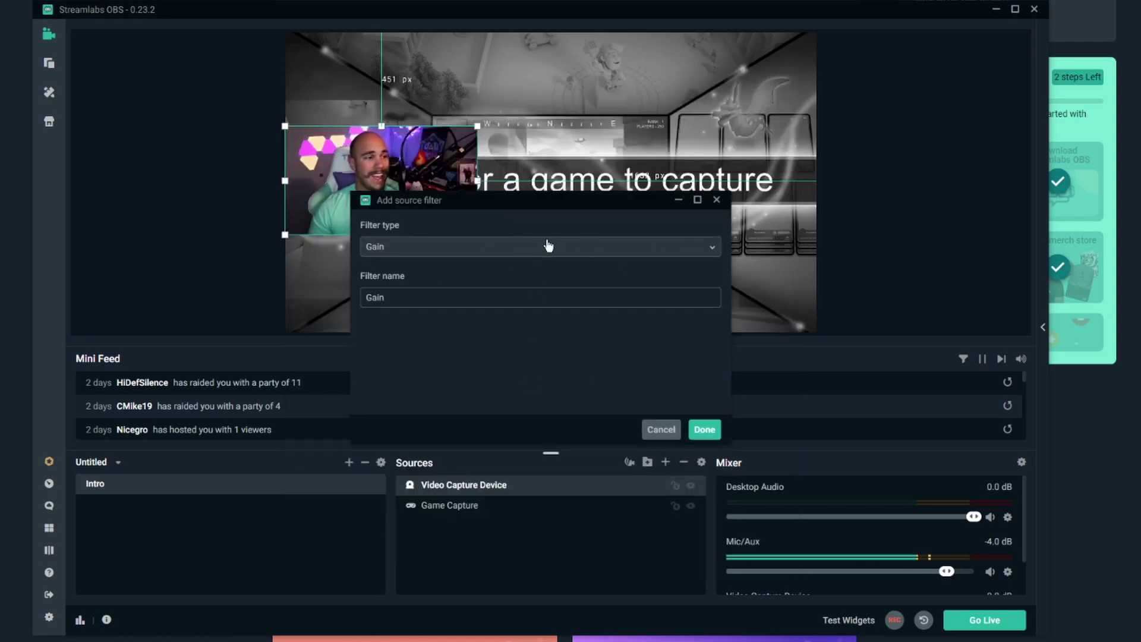
{"action": "left_click", "coordinate": [705, 430]}
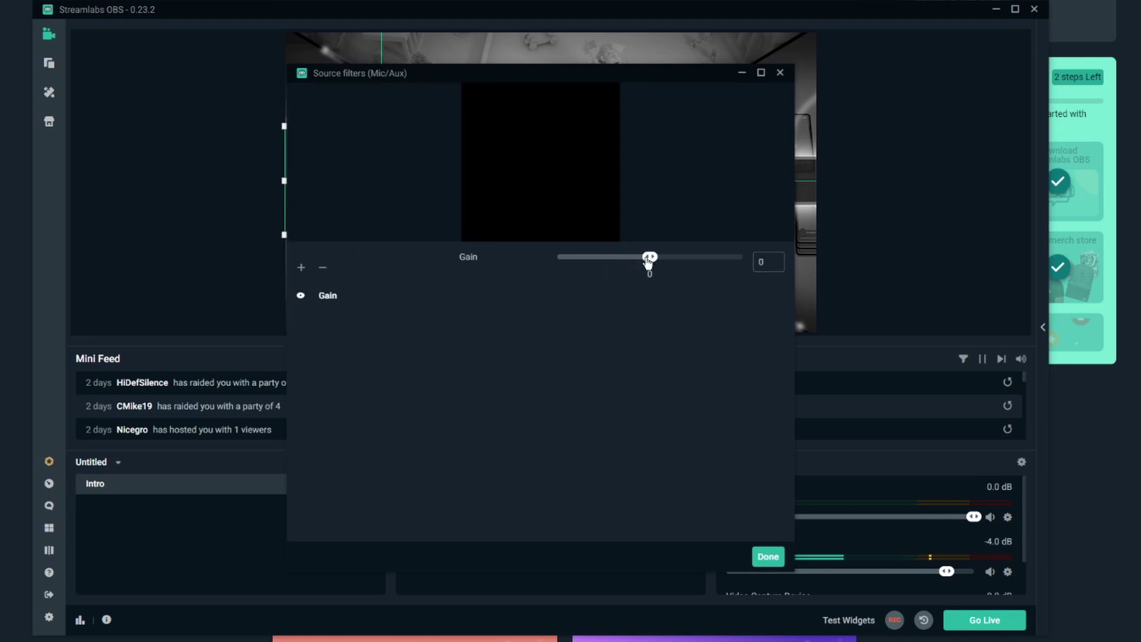
Test the Mic/Aux gain at 26.6 and -30, set it to 1.5, and close the filters
{"action": "left_click_drag", "start_coordinate": [650, 260], "coordinate": [732, 254]}
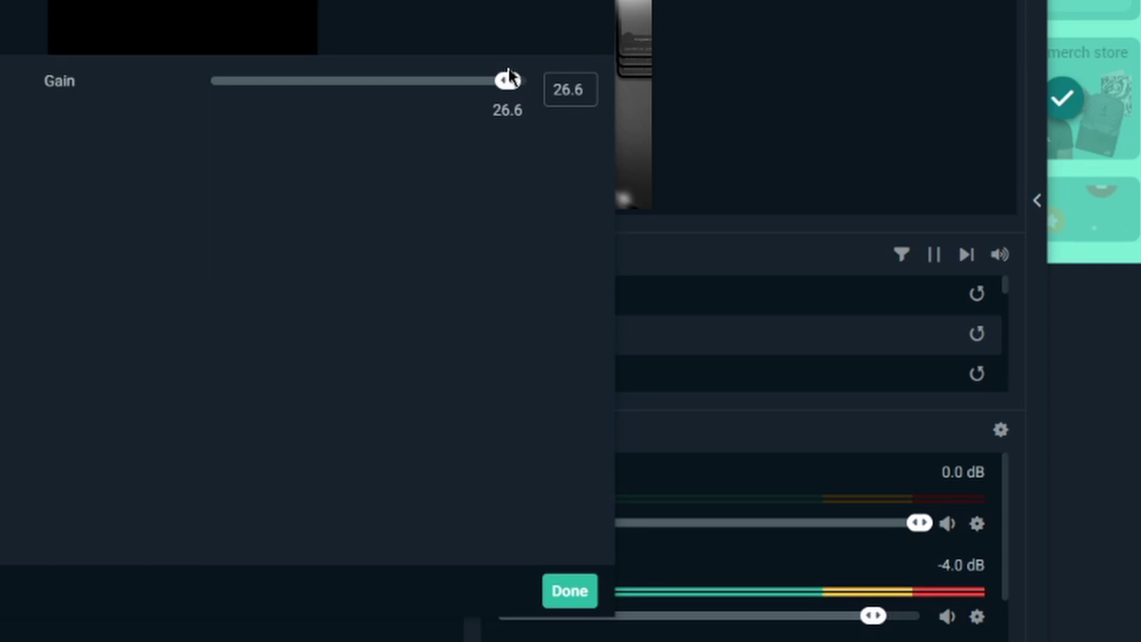
{"action": "left_click_drag", "start_coordinate": [508, 78], "coordinate": [137, 107]}
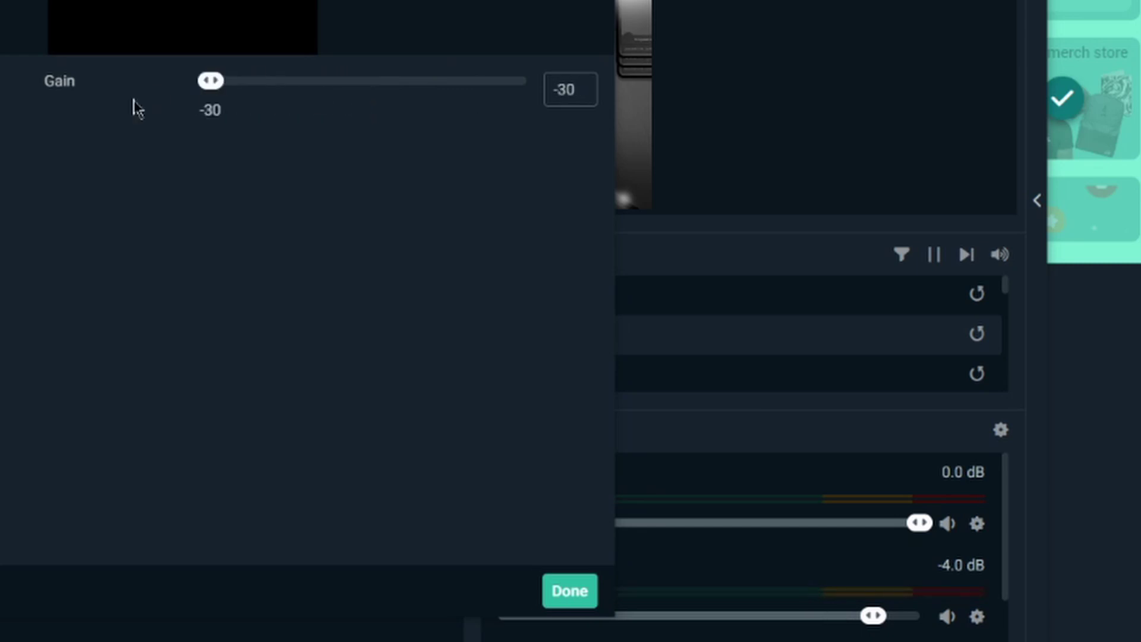
{"action": "left_click_drag", "start_coordinate": [186, 107], "coordinate": [379, 98]}
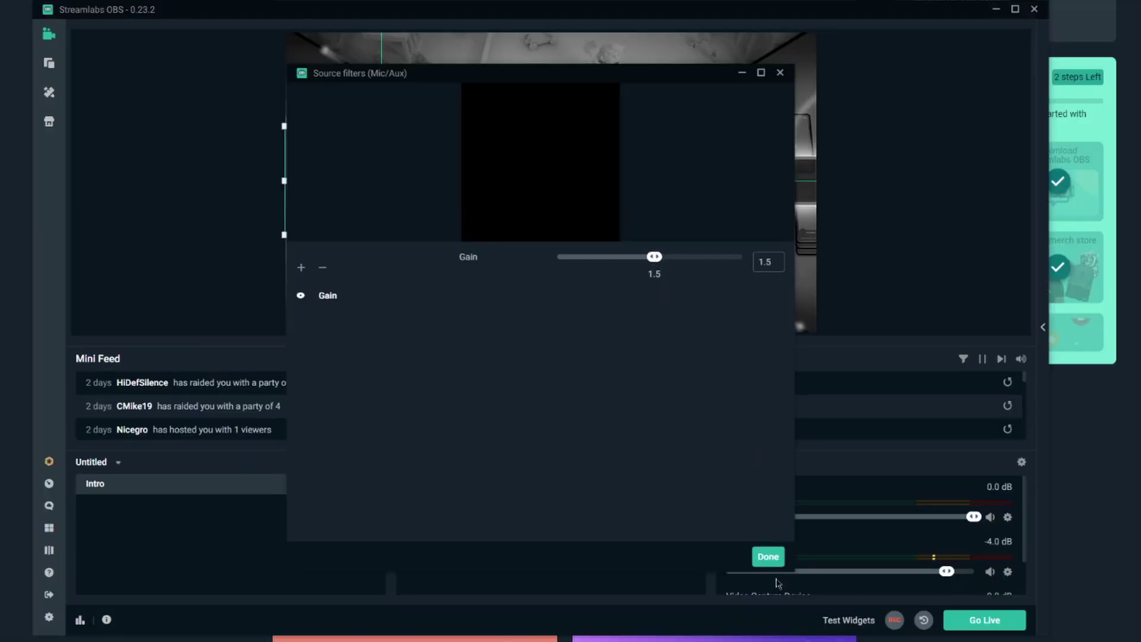
{"action": "left_click", "coordinate": [768, 557]}
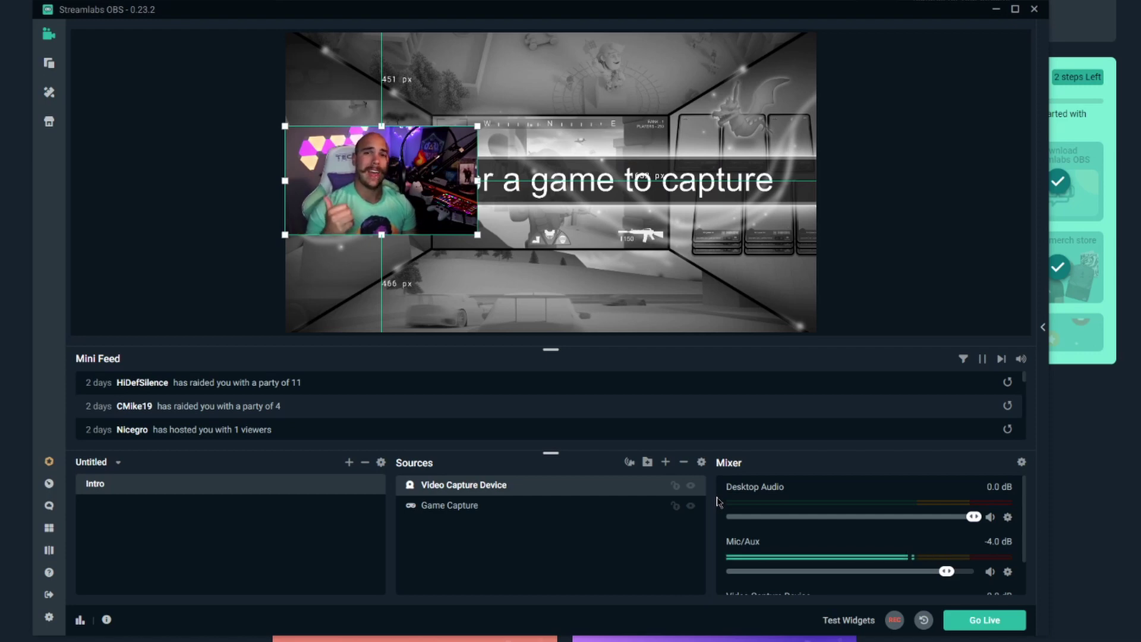
Add a Text (GDI+) source named Name to the Intro scene and enter the streamer's username as its text
{"action": "left_click", "coordinate": [665, 462]}
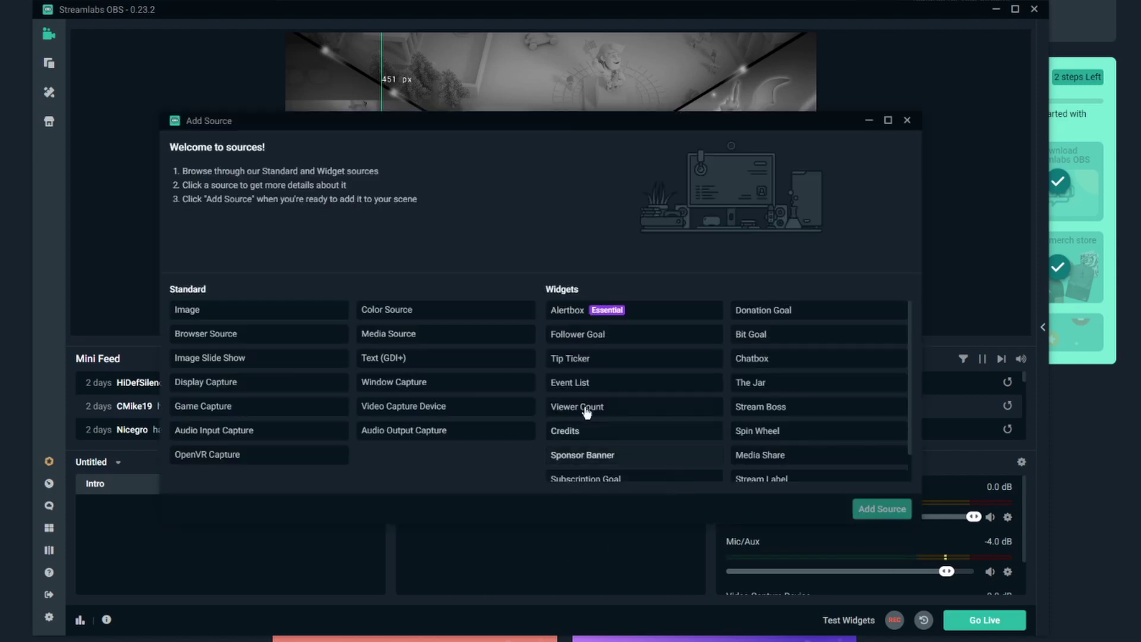
{"action": "double_click", "coordinate": [412, 363]}
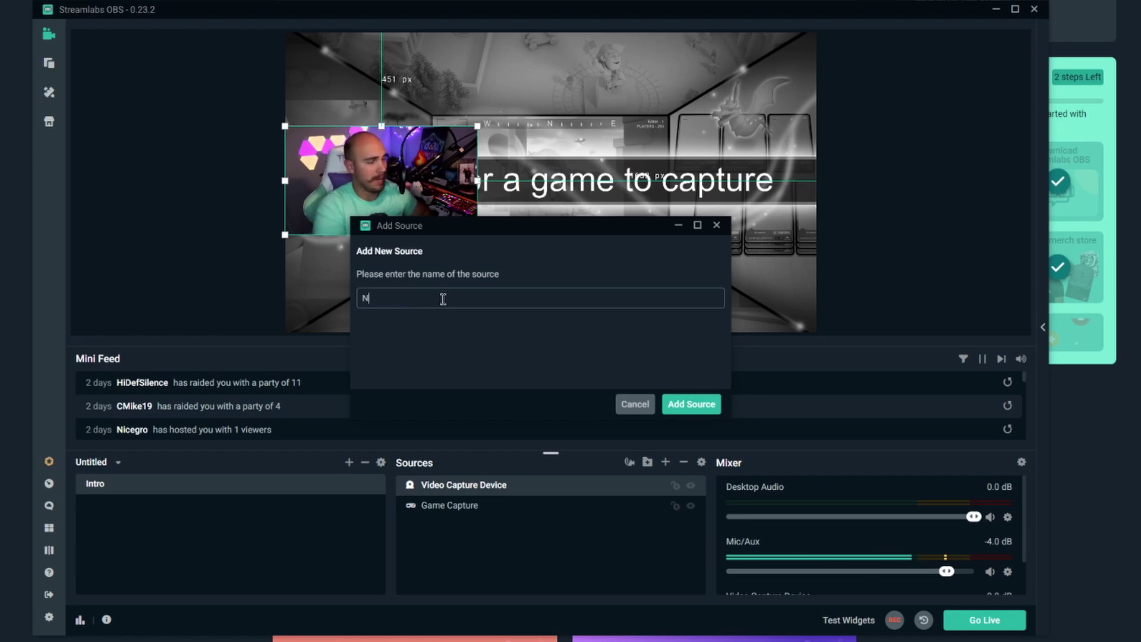
{"action": "left_click", "coordinate": [691, 405]}
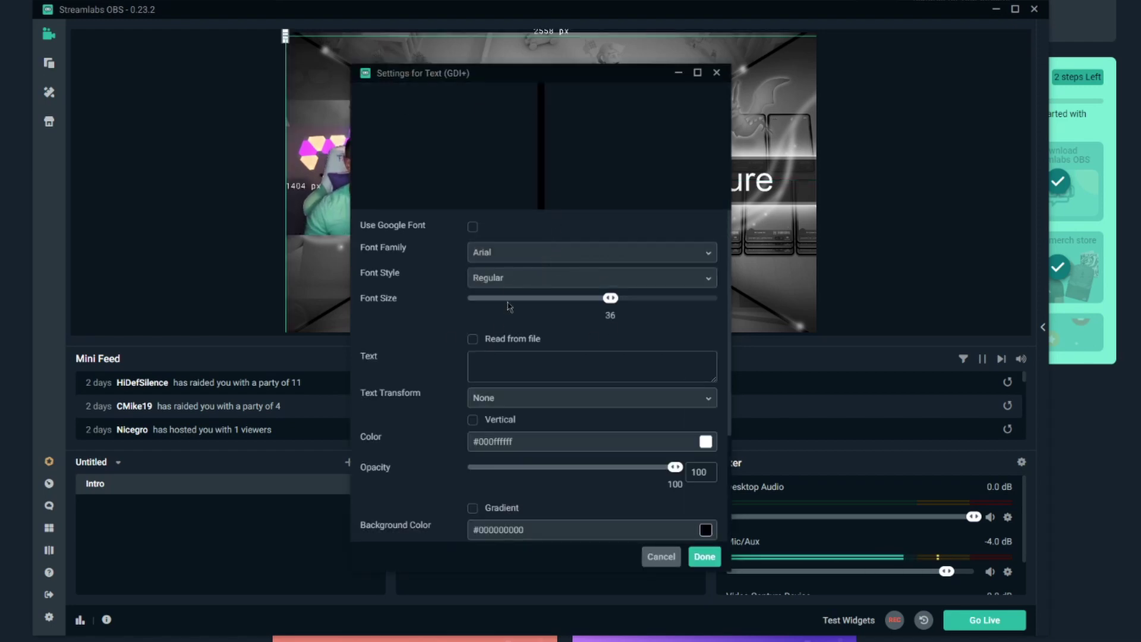
{"action": "scroll", "coordinate": [594, 356], "scroll_direction": "down", "scroll_amount": 5}
{"action": "scroll", "coordinate": [559, 351], "scroll_direction": "up", "scroll_amount": 5}
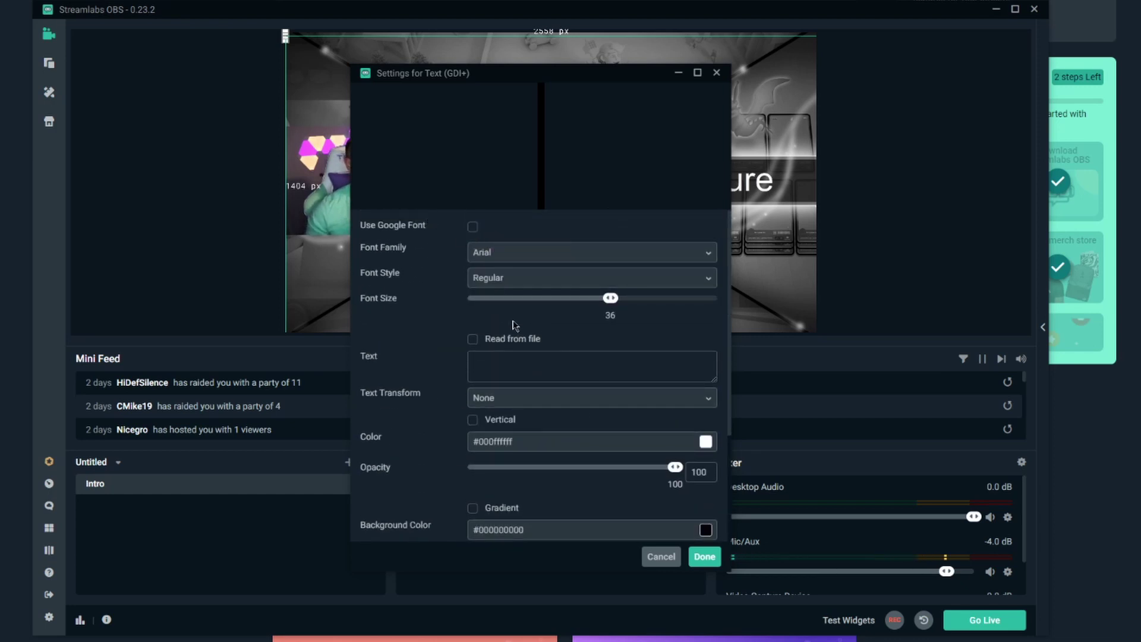
{"action": "left_click", "coordinate": [534, 364]}
{"action": "type", "text": "Reaperofh"}
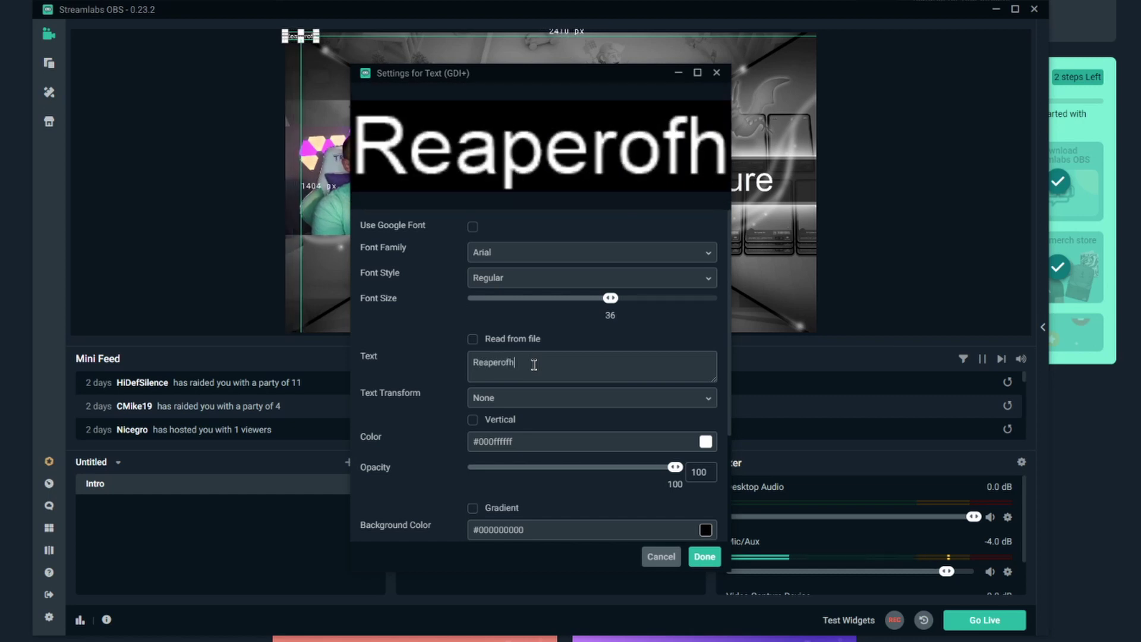
{"action": "type", "text": "ugs42"}
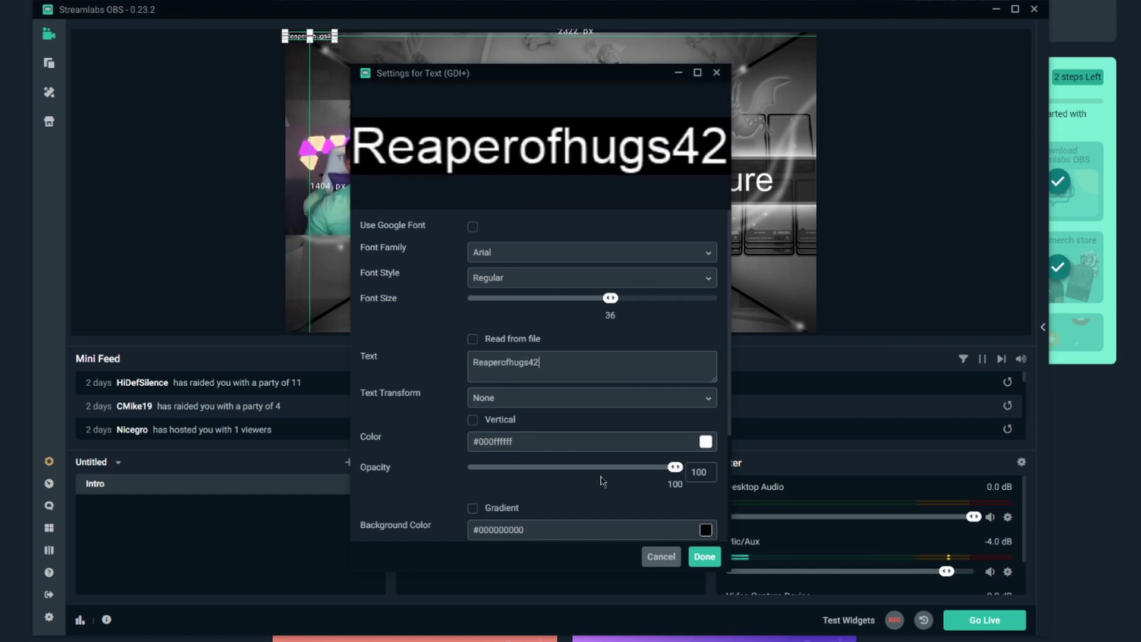
Set the text source's font size to 72 and its color to bright green (#0001eff00), and save its settings
{"action": "left_click_drag", "start_coordinate": [591, 66], "coordinate": [699, 113]}
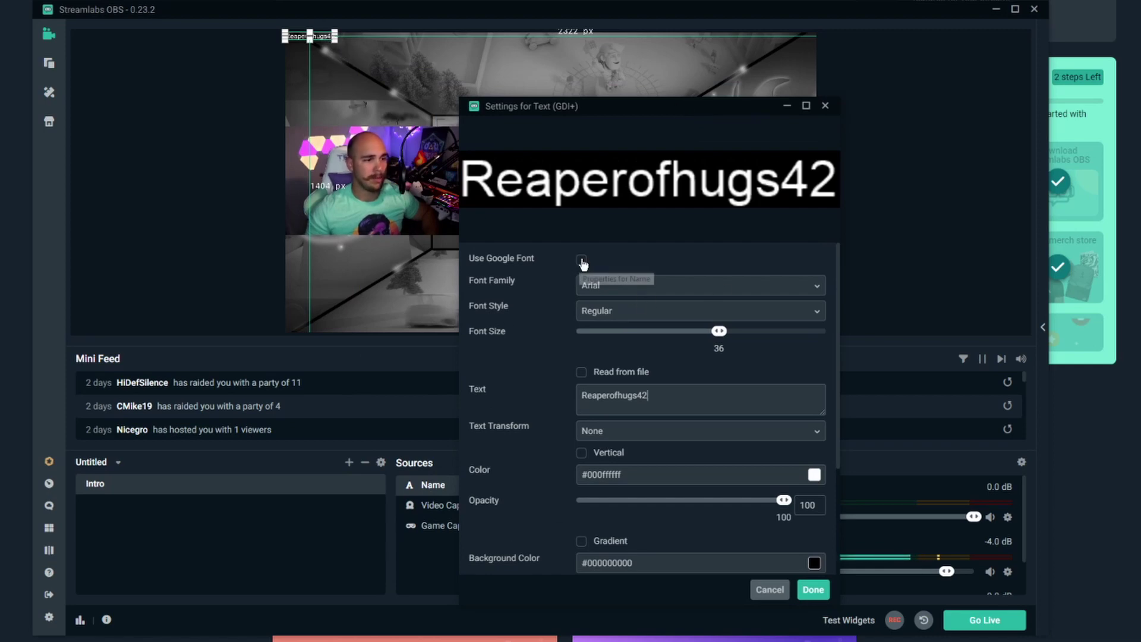
{"action": "left_click_drag", "start_coordinate": [726, 333], "coordinate": [773, 332]}
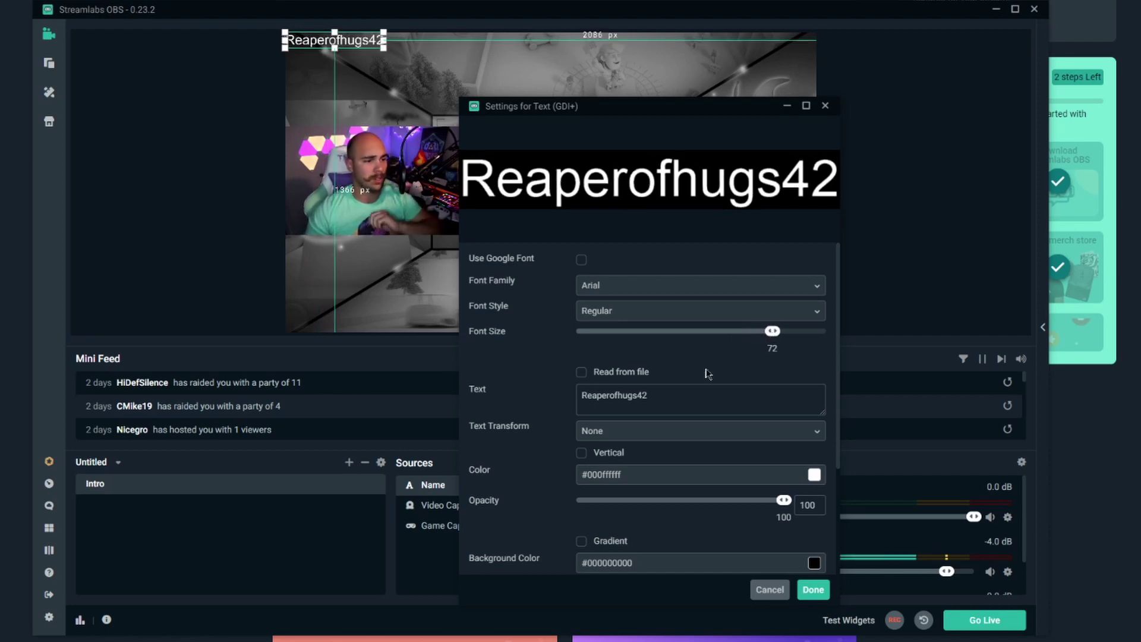
{"action": "scroll", "coordinate": [817, 459], "scroll_direction": "down", "scroll_amount": 1}
{"action": "left_click", "coordinate": [822, 418]}
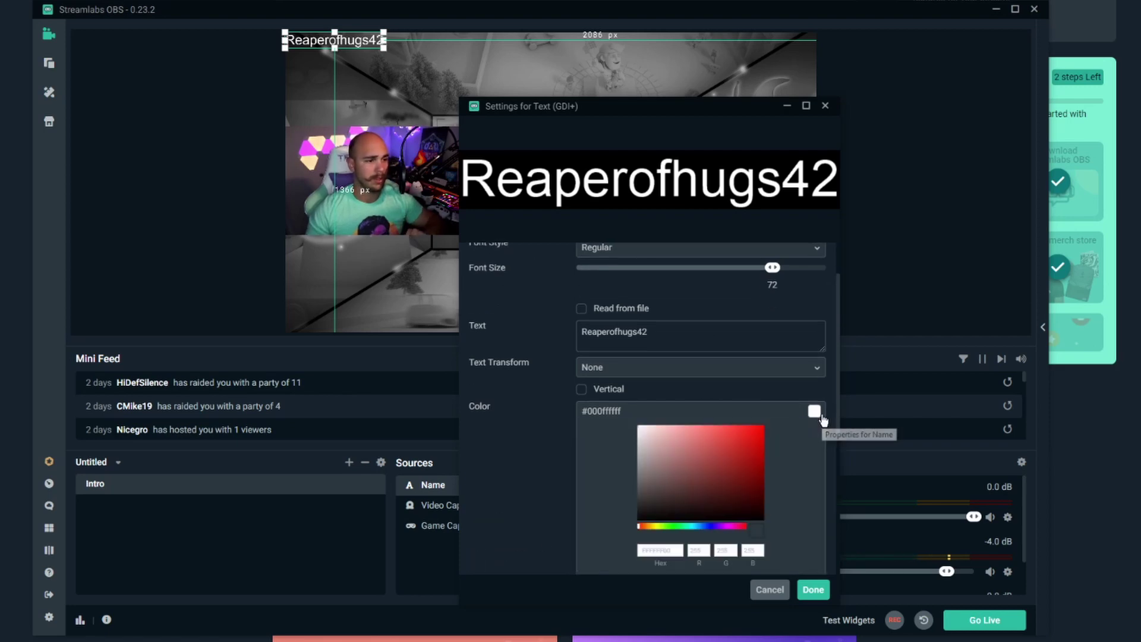
{"action": "left_click", "coordinate": [675, 527]}
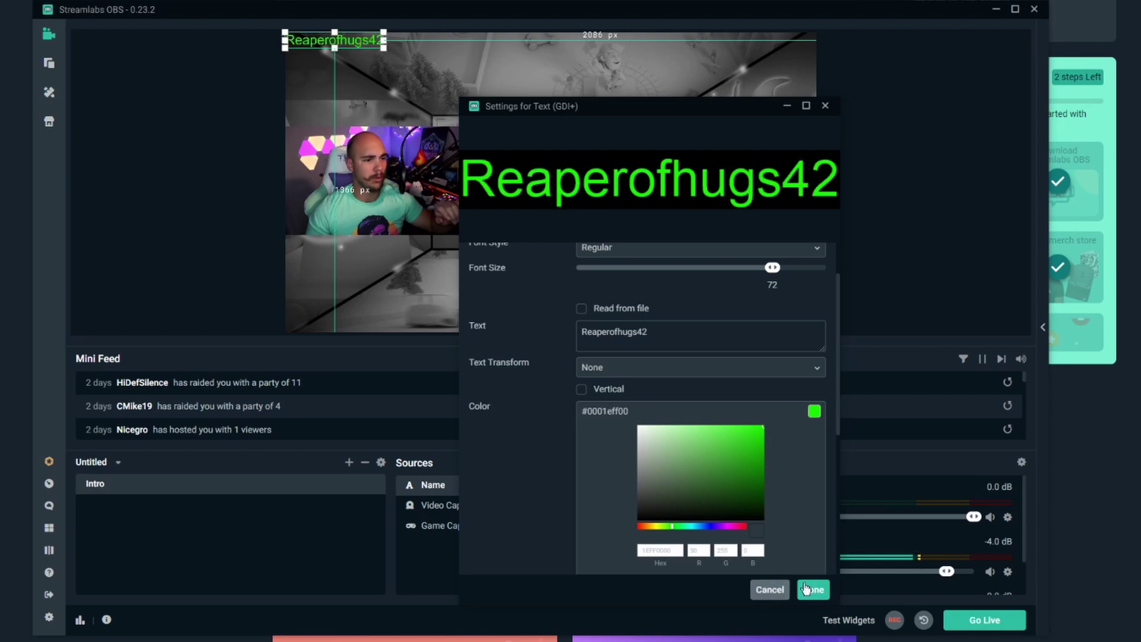
{"action": "scroll", "coordinate": [801, 538], "scroll_direction": "down", "scroll_amount": 6}
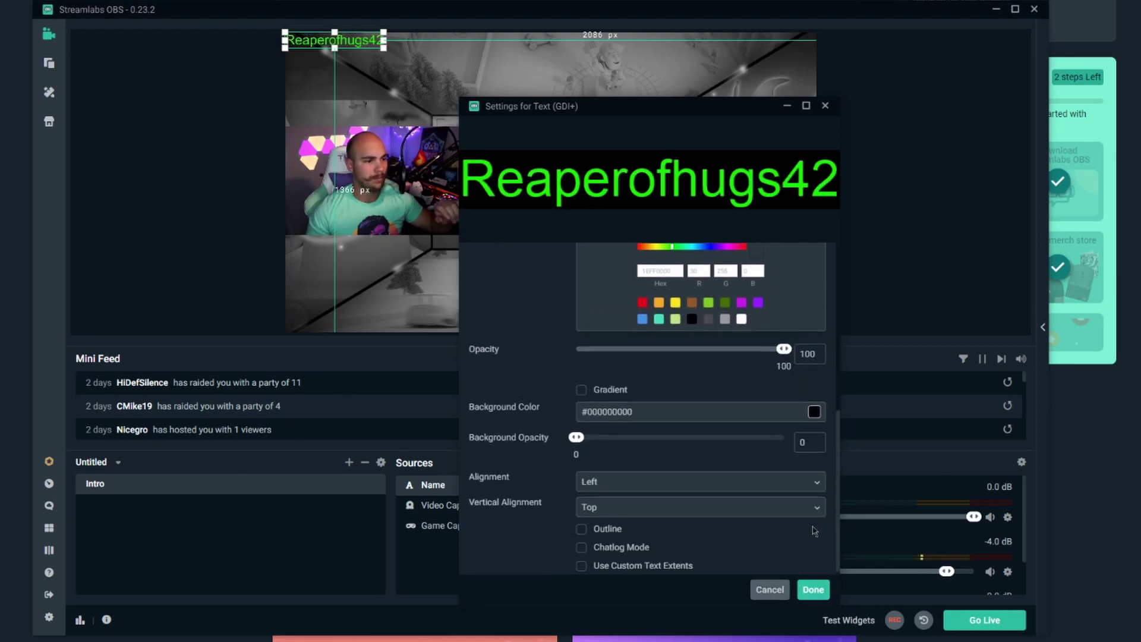
{"action": "left_click", "coordinate": [813, 590]}
Enlarge the username text to the webcam's width and place it directly above the webcam, about 307 px below the canvas's top edge
{"action": "left_click_drag", "start_coordinate": [384, 48], "coordinate": [408, 114]}
{"action": "left_click", "coordinate": [416, 63]}
{"action": "left_click", "coordinate": [418, 49]}
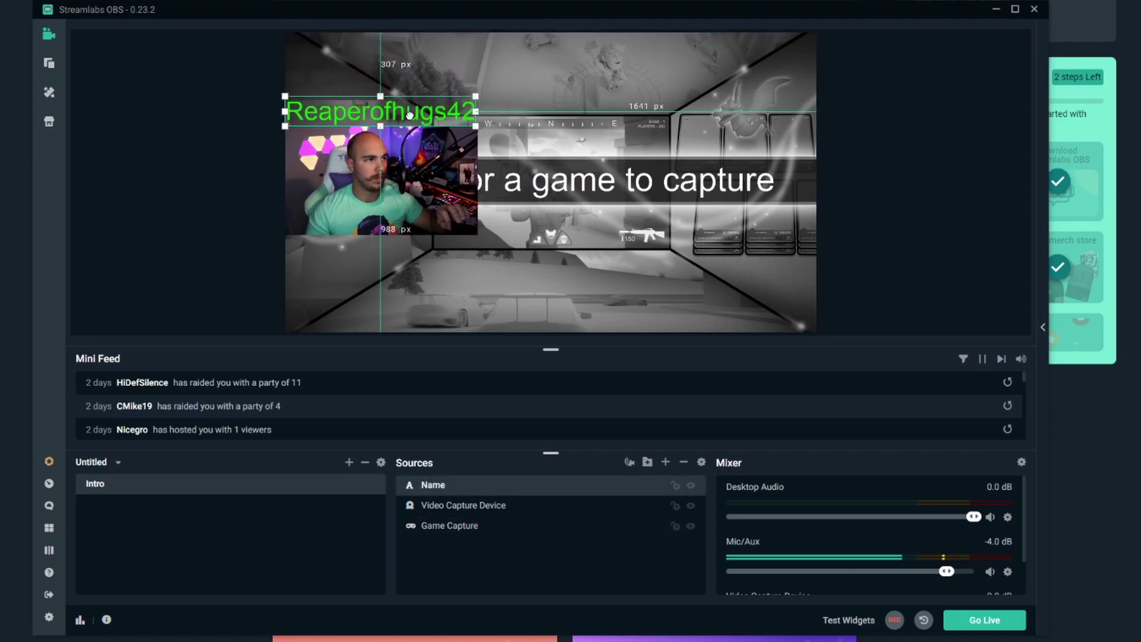
{"action": "left_click", "coordinate": [401, 110]}
{"action": "left_click", "coordinate": [399, 110]}
Shrink the Game Capture source toward the canvas's upper-right corner, leaving about 540 px below it
{"action": "left_click", "coordinate": [398, 183]}
{"action": "left_click", "coordinate": [652, 198]}
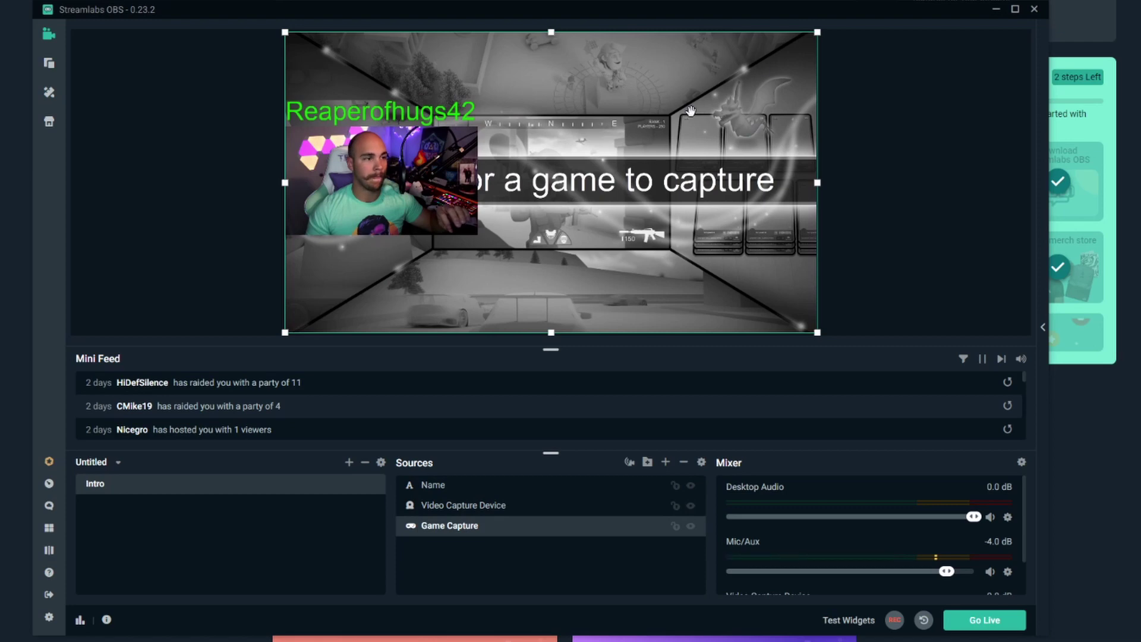
{"action": "left_click_drag", "start_coordinate": [285, 333], "coordinate": [485, 219]}
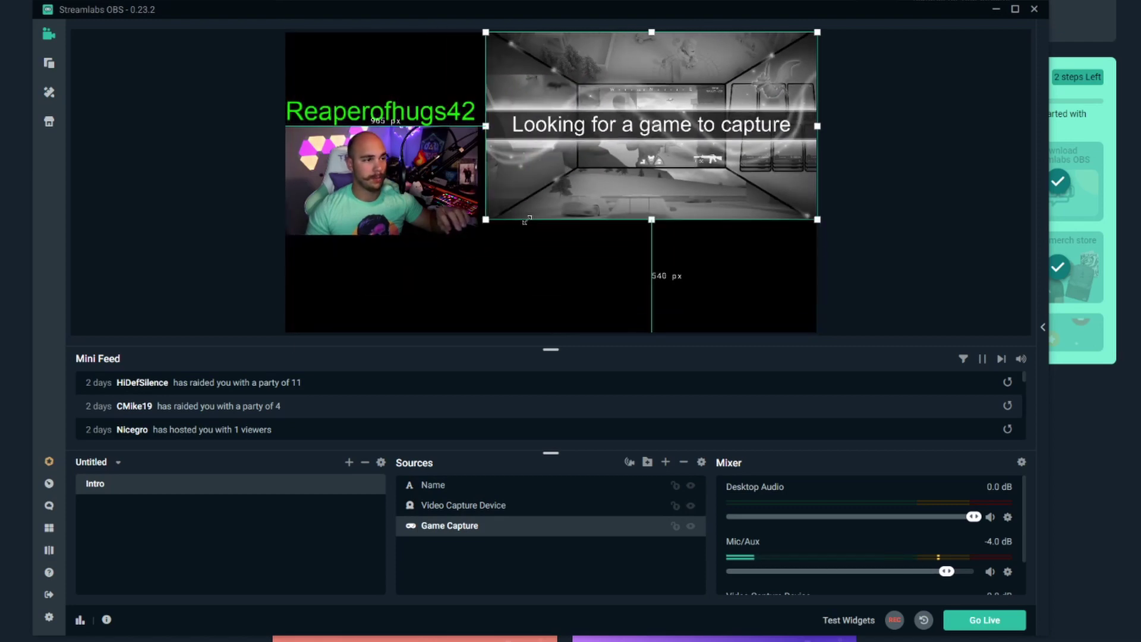
Apply the Fit to Screen transform to the Game Capture source
{"action": "right_click", "coordinate": [711, 134]}
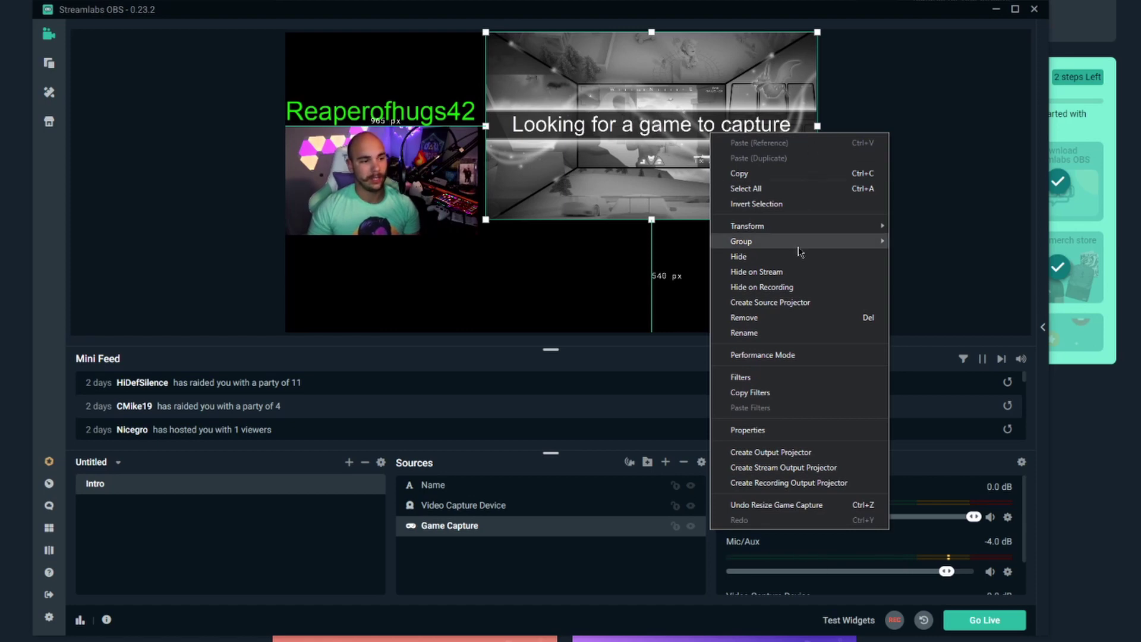
{"action": "mouse_move", "coordinate": [794, 229]}
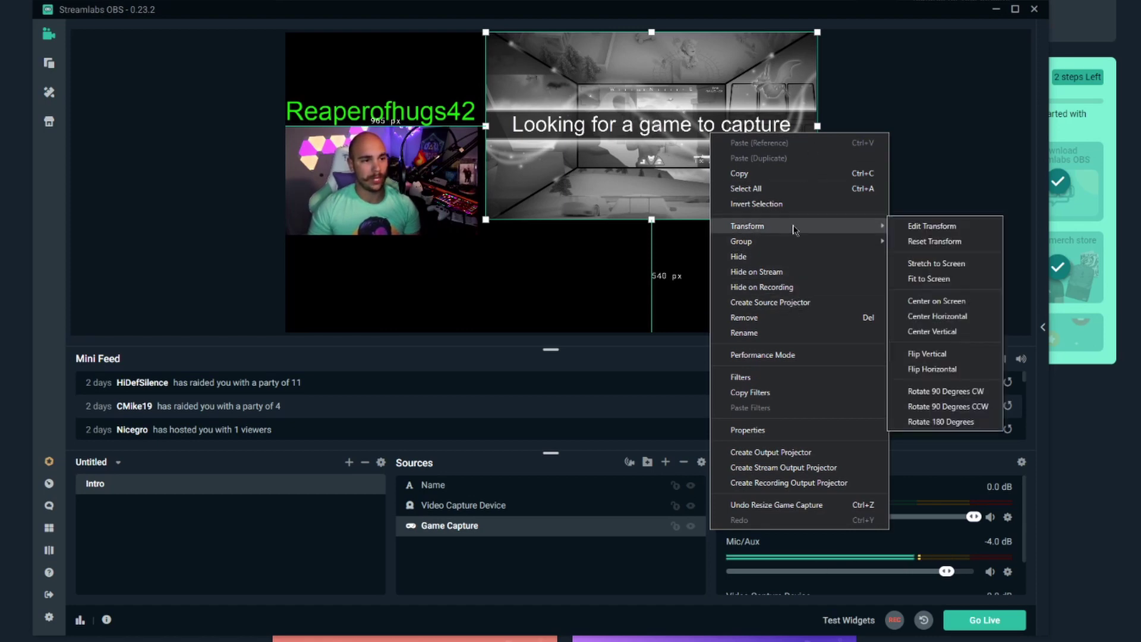
{"action": "left_click", "coordinate": [937, 285]}
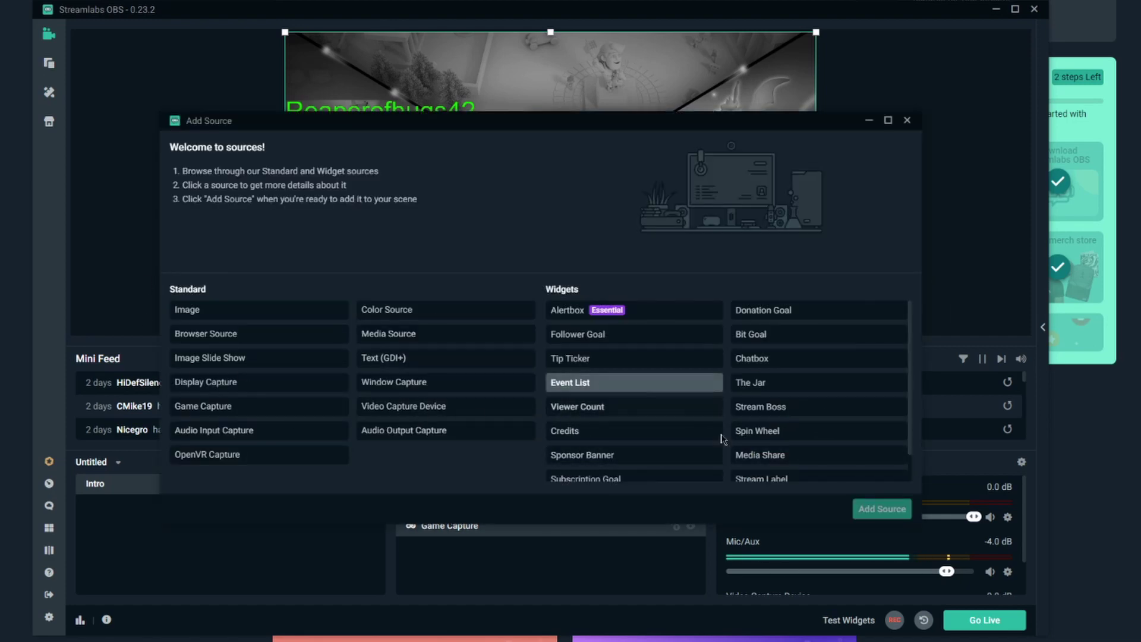
Add an Alertbox widget source with its default name and accept its default settings
{"action": "left_click", "coordinate": [636, 321]}
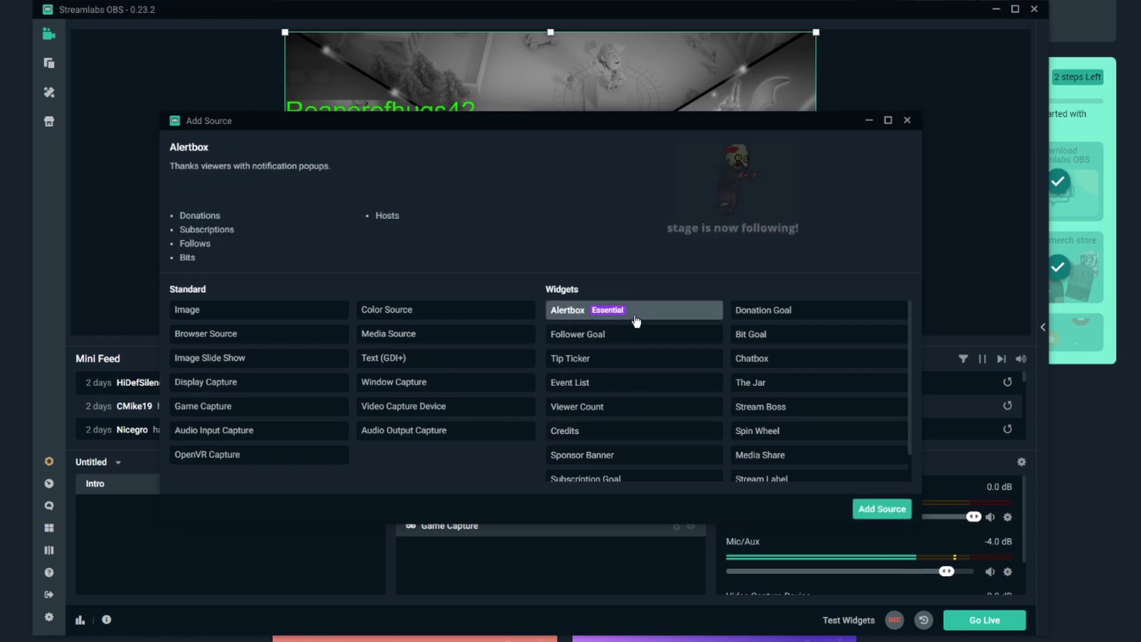
{"action": "left_click", "coordinate": [879, 509]}
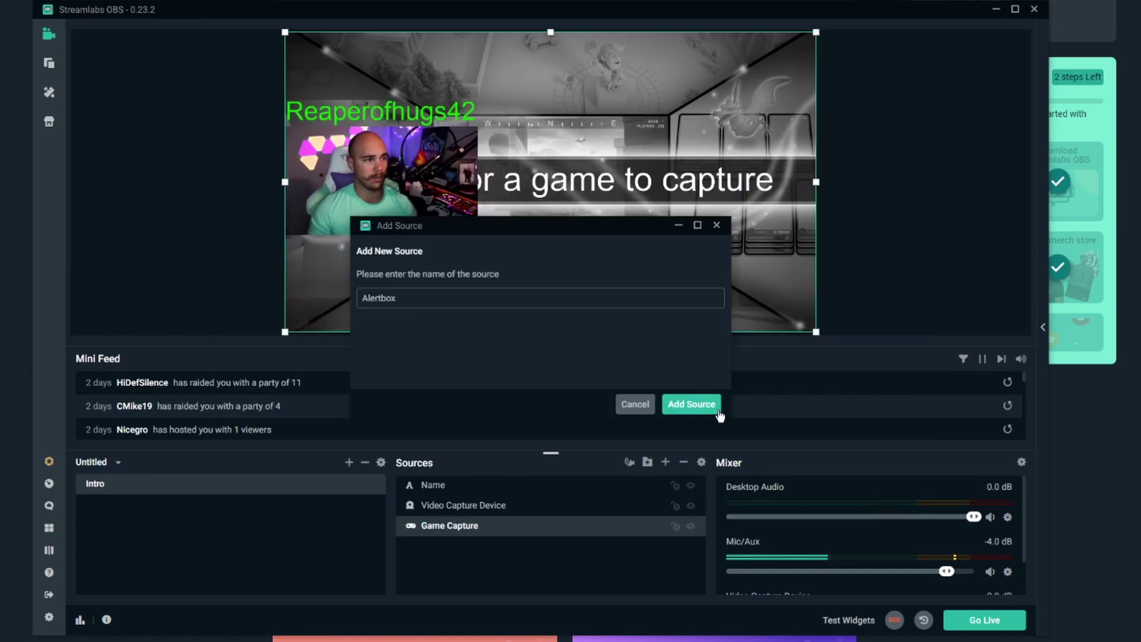
{"action": "left_click", "coordinate": [691, 404]}
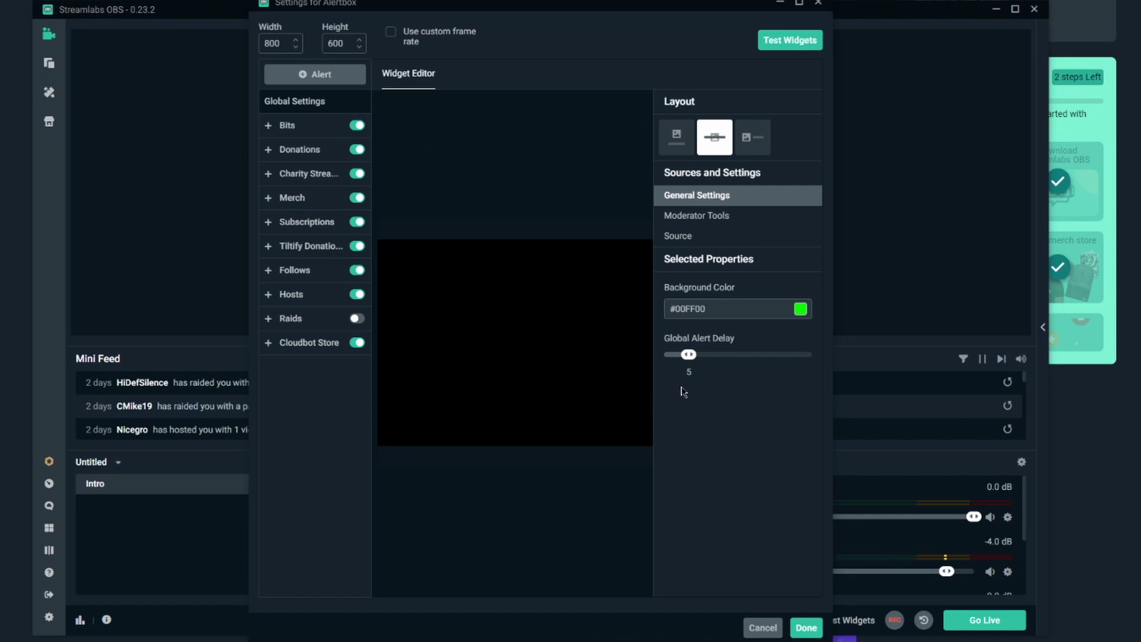
{"action": "left_click", "coordinate": [807, 625]}
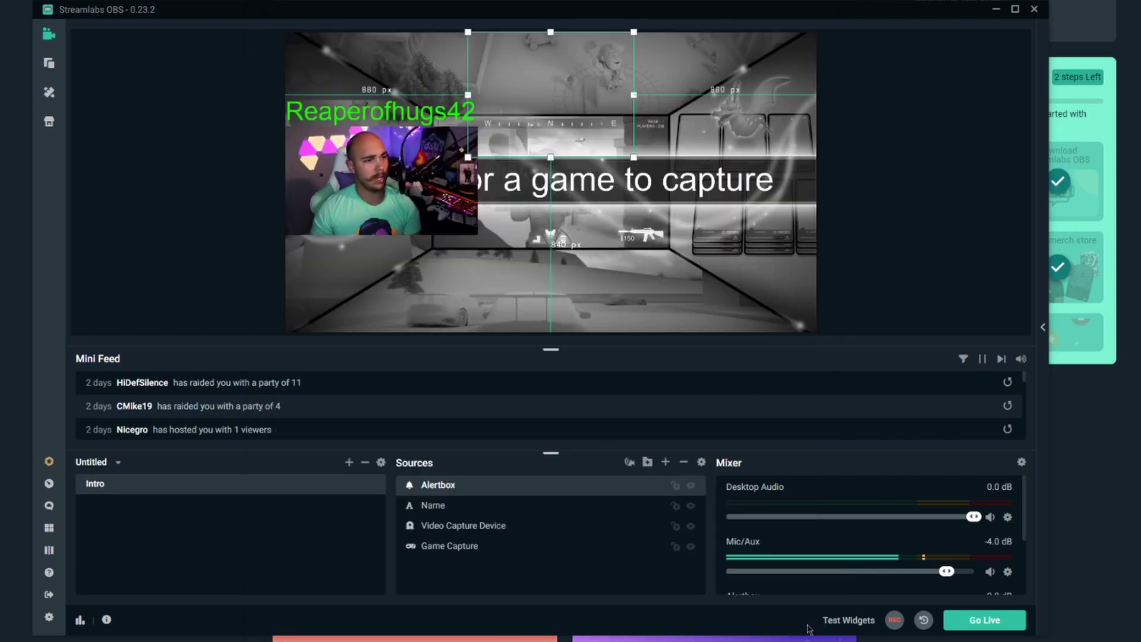
Enlarge the Alertbox against the canvas's right edge, about 332 px below the top, and trigger a test Follow alert
{"action": "left_click_drag", "start_coordinate": [634, 159], "coordinate": [815, 206]}
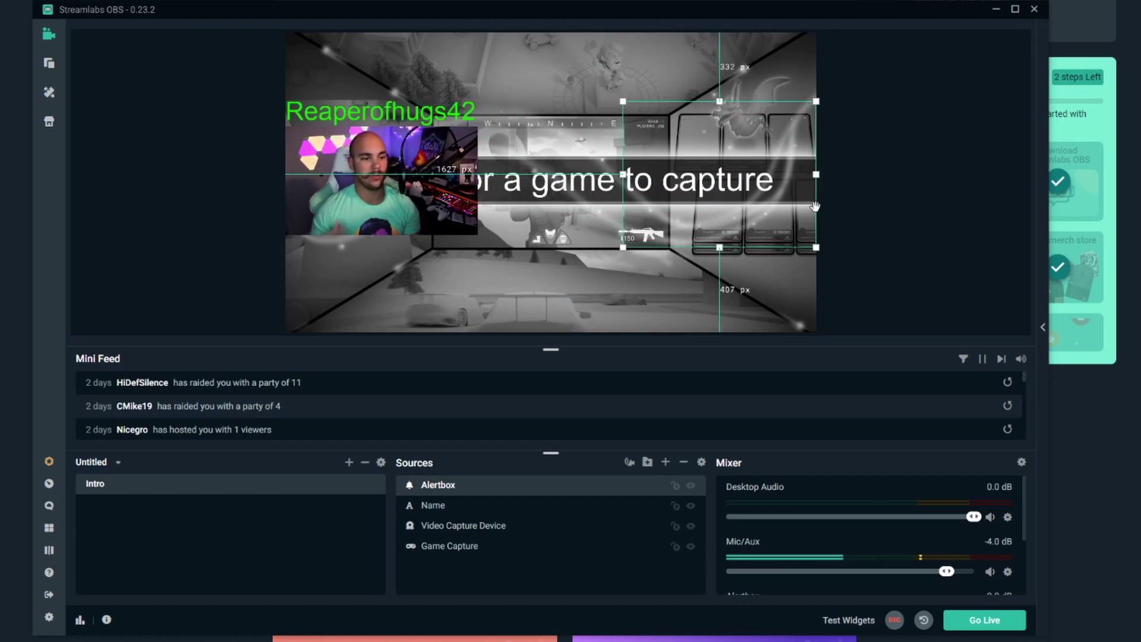
{"action": "left_click", "coordinate": [849, 621]}
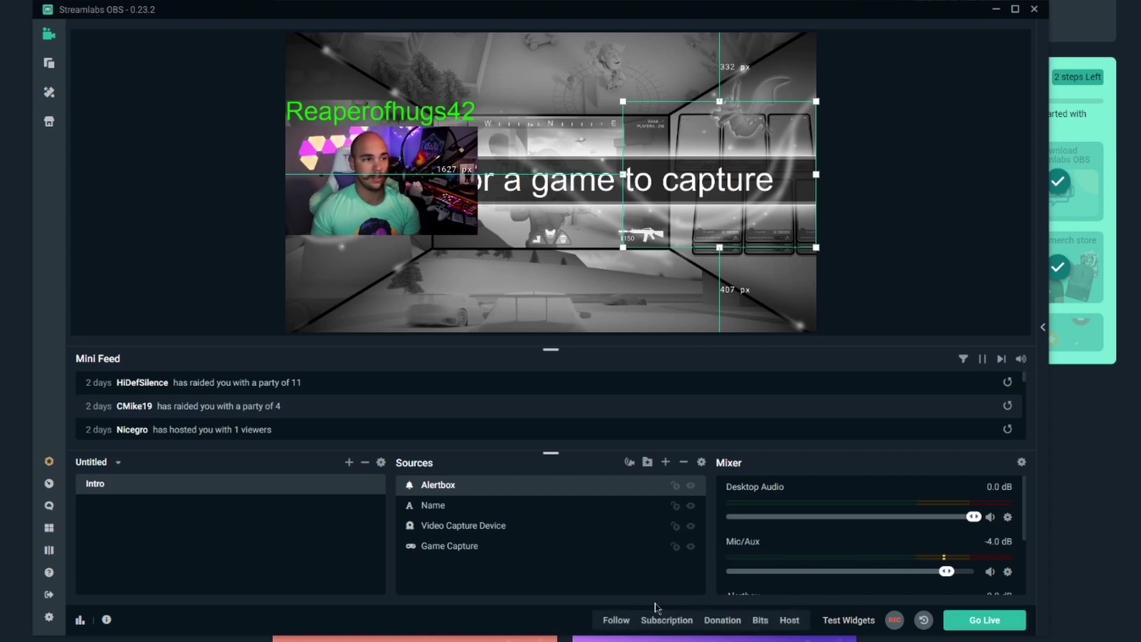
{"action": "left_click", "coordinate": [620, 622]}
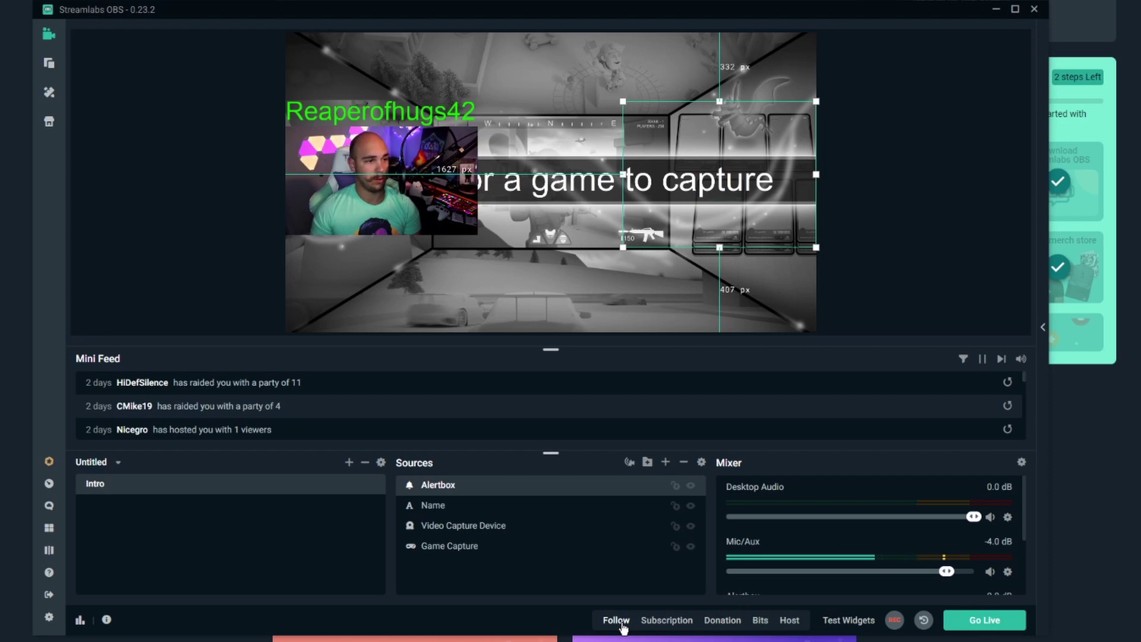
Enlarge the Alertbox across most of the canvas and reposition it, leaving about 180 px on its left and 223 px below
{"action": "left_click_drag", "start_coordinate": [622, 247], "coordinate": [330, 302]}
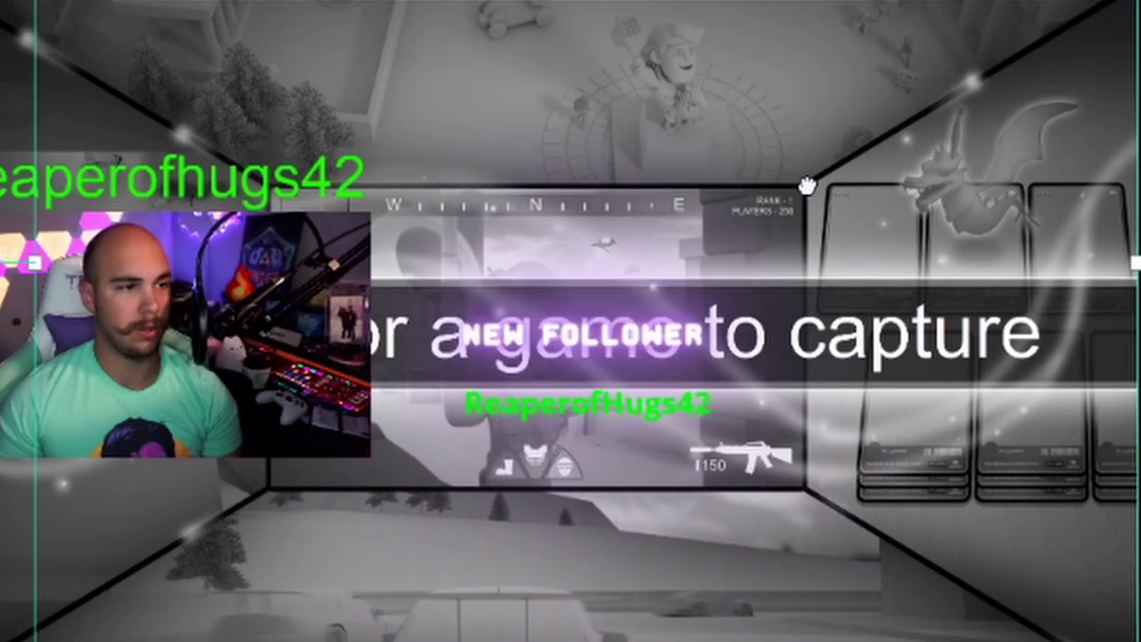
{"action": "left_click_drag", "start_coordinate": [827, 107], "coordinate": [842, 57]}
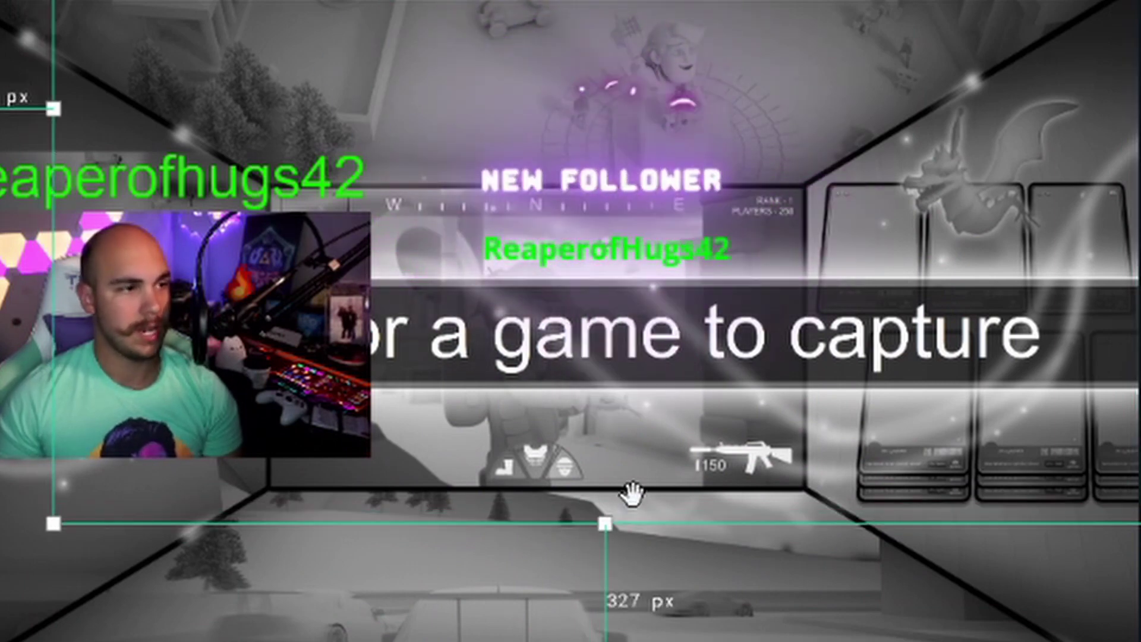
{"action": "left_click_drag", "start_coordinate": [624, 509], "coordinate": [609, 529]}
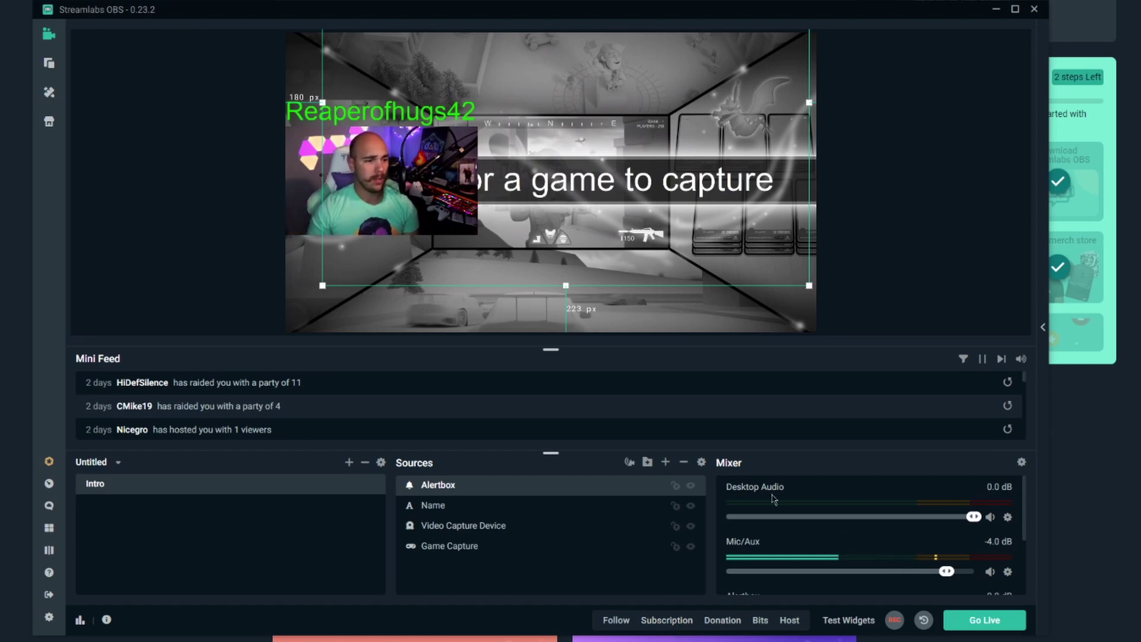
Mute the Video Capture Device audio in the mixer and look over the other audio sources
{"action": "scroll", "coordinate": [788, 497], "scroll_direction": "down", "scroll_amount": 1}
{"action": "scroll", "coordinate": [788, 497], "scroll_direction": "down", "scroll_amount": 1}
{"action": "scroll", "coordinate": [861, 553], "scroll_direction": "down", "scroll_amount": 1}
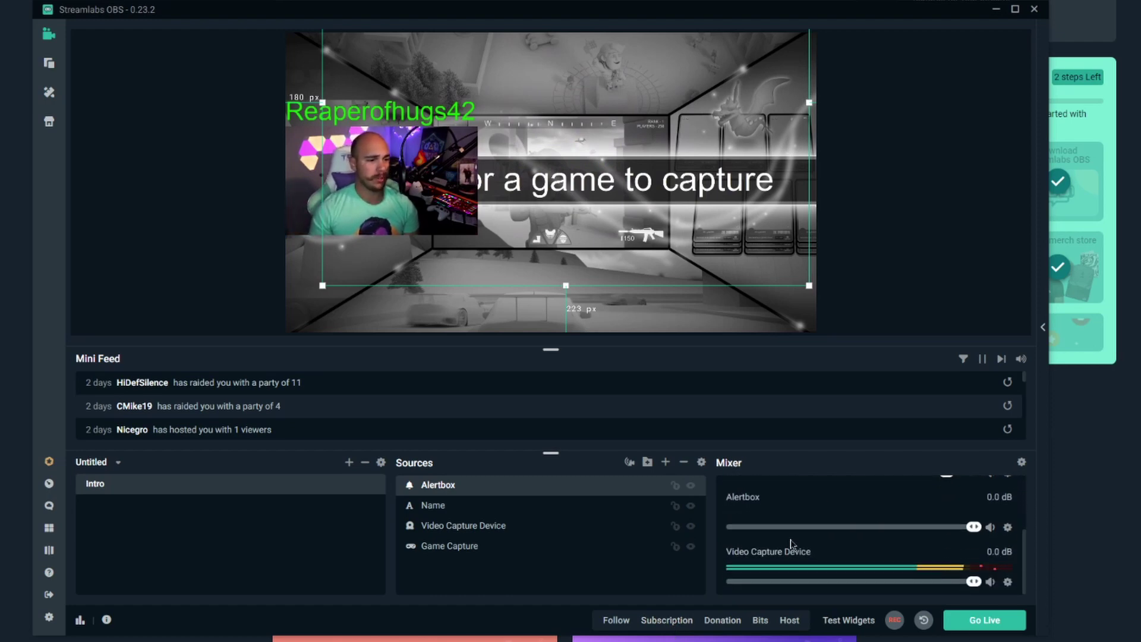
{"action": "left_click", "coordinate": [991, 583]}
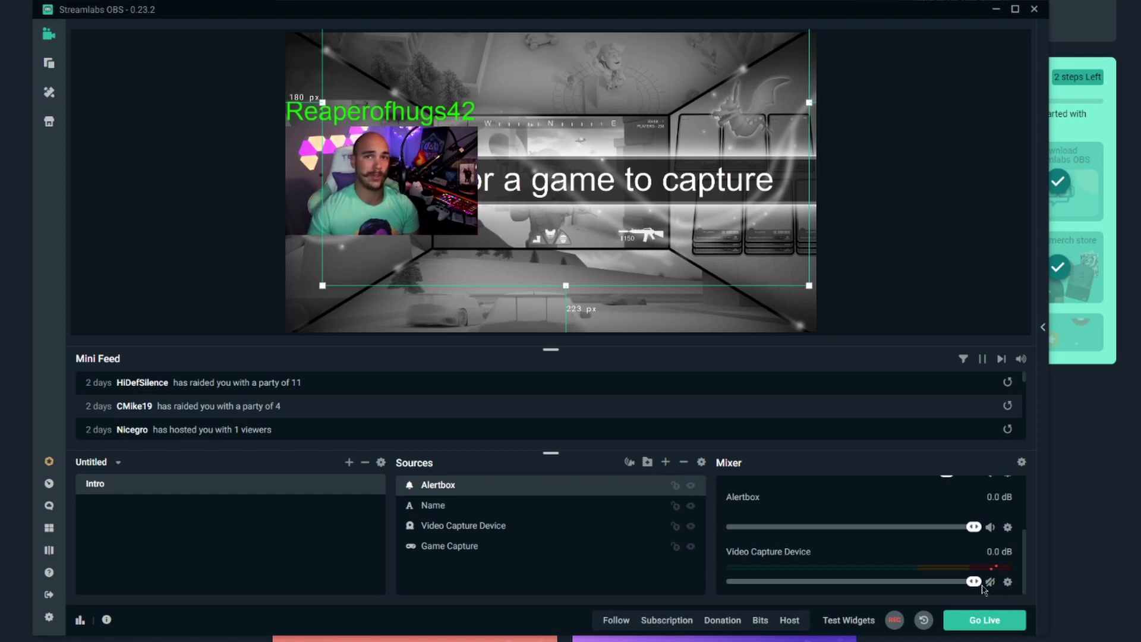
{"action": "scroll", "coordinate": [958, 525], "scroll_direction": "up", "scroll_amount": 2}
{"action": "scroll", "coordinate": [977, 555], "scroll_direction": "down", "scroll_amount": 1}
{"action": "scroll", "coordinate": [976, 556], "scroll_direction": "down", "scroll_amount": 2}
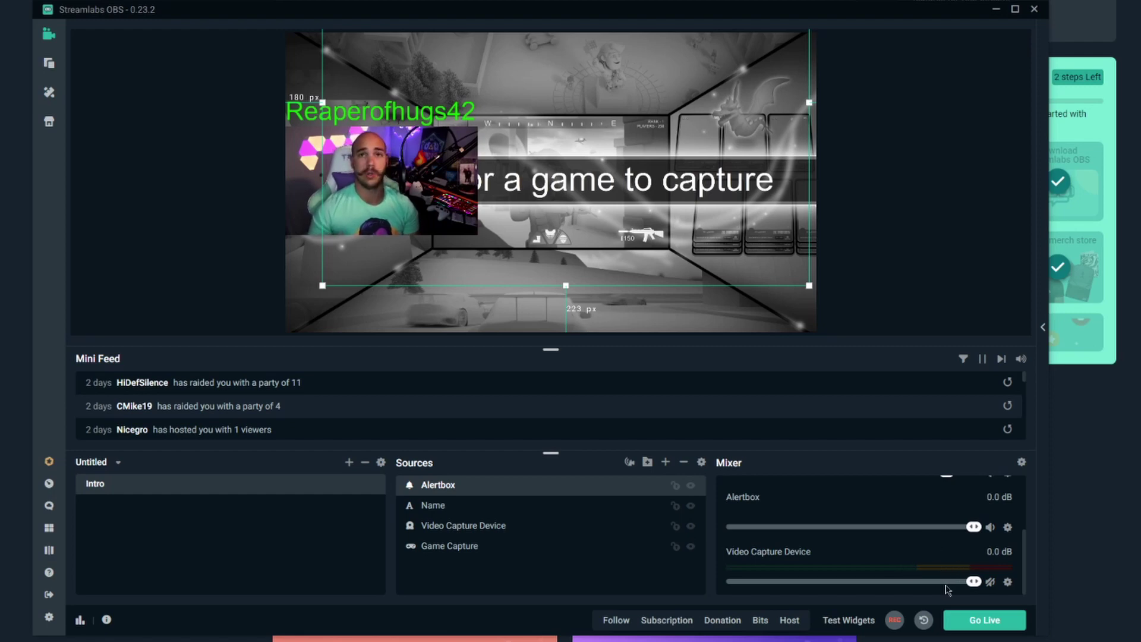
{"action": "scroll", "coordinate": [947, 589], "scroll_direction": "up", "scroll_amount": 3}
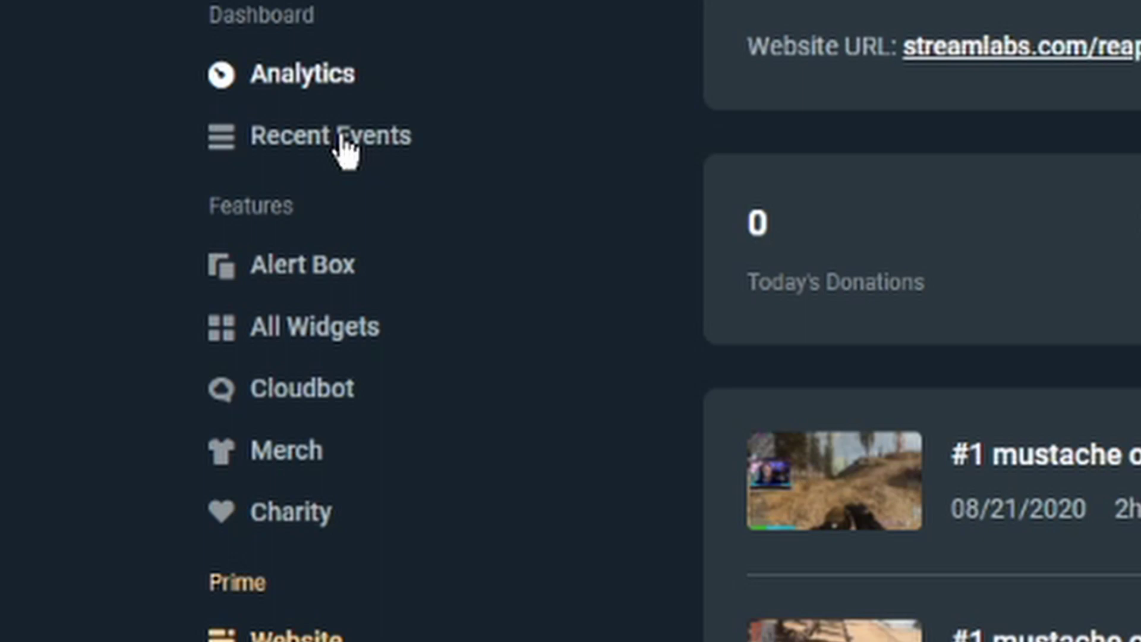
Switch to the Streamlabs web dashboard's Alert Box page and review the Follows alert's image, sound, duration and custom HTML/CSS settings
{"action": "left_click", "coordinate": [323, 270]}
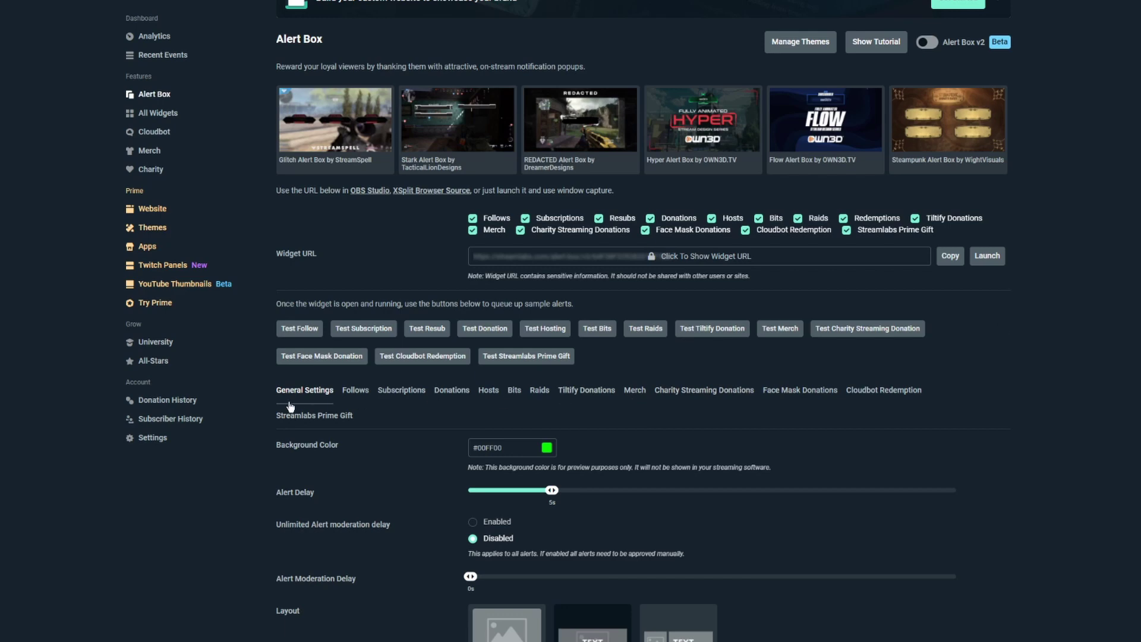
{"action": "scroll", "coordinate": [261, 397], "scroll_direction": "down", "scroll_amount": 3}
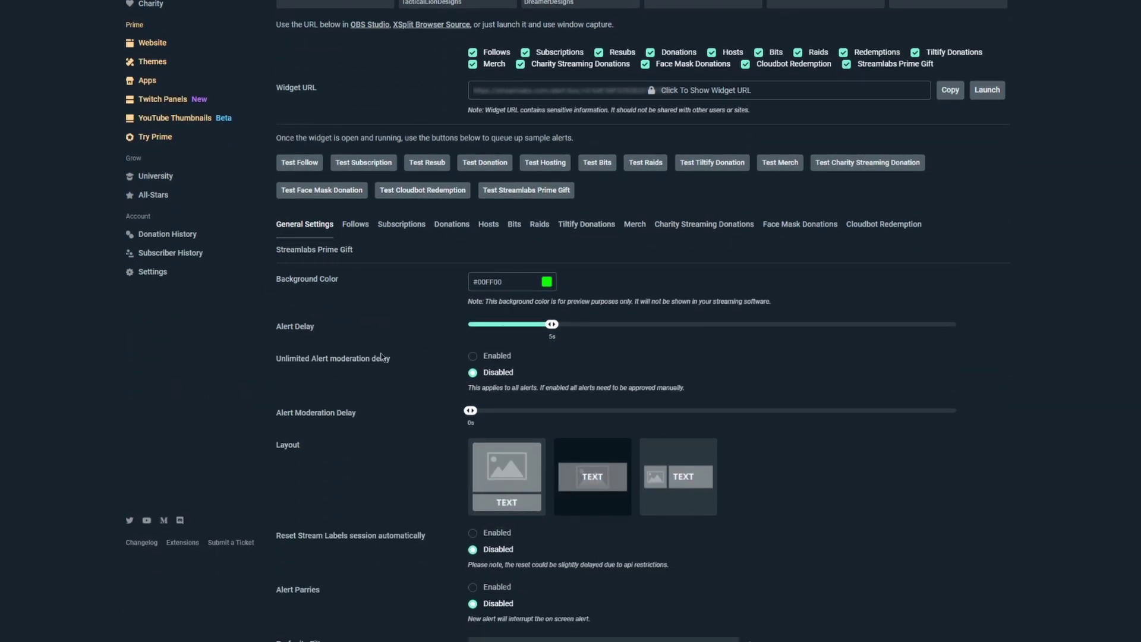
{"action": "scroll", "coordinate": [399, 372], "scroll_direction": "down", "scroll_amount": 2}
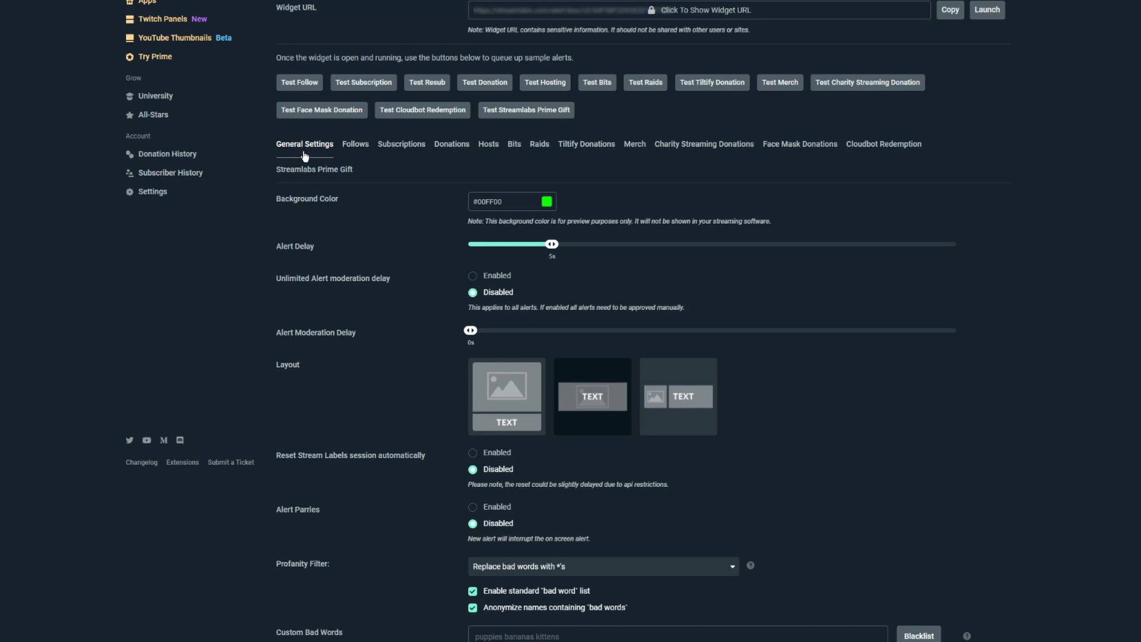
{"action": "left_click", "coordinate": [355, 144]}
{"action": "scroll", "coordinate": [426, 322], "scroll_direction": "down", "scroll_amount": 7}
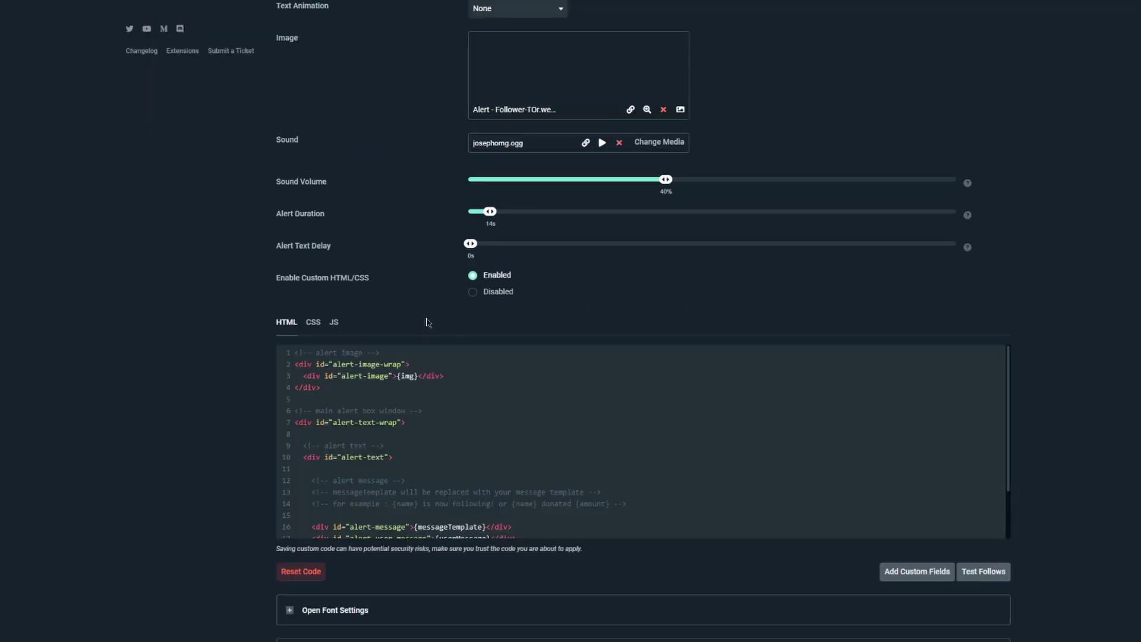
Review the Alert Box page's alert categories and test options, and the Follows alert's layout, animation and message template settings
{"action": "scroll", "coordinate": [426, 322], "scroll_direction": "up", "scroll_amount": 4}
{"action": "scroll", "coordinate": [426, 322], "scroll_direction": "up", "scroll_amount": 6}
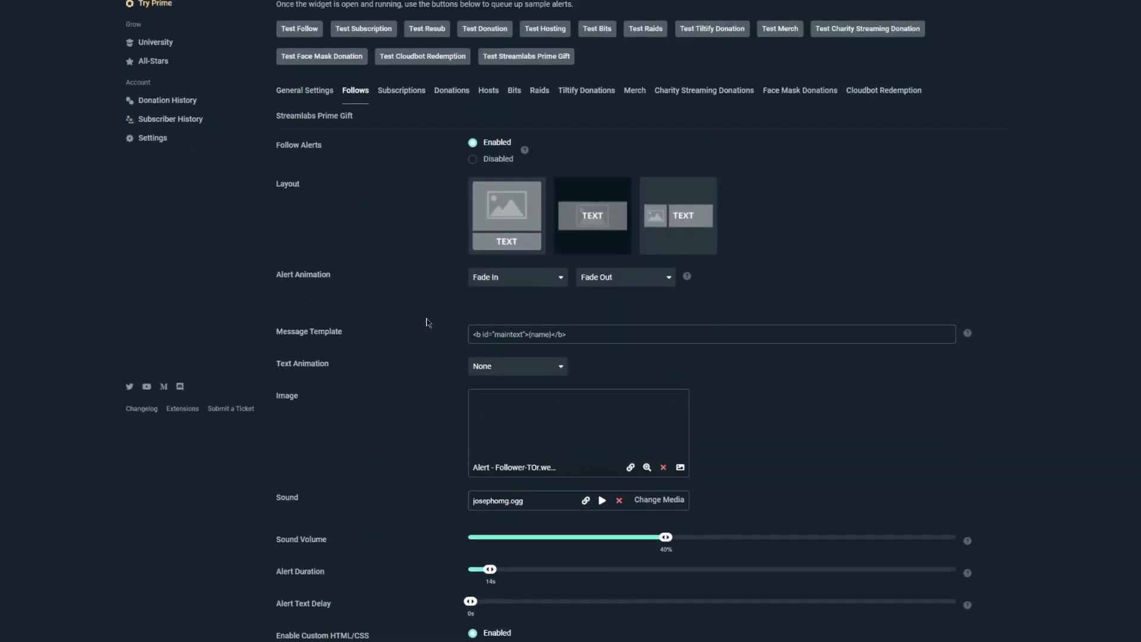
{"action": "scroll", "coordinate": [419, 322], "scroll_direction": "down", "scroll_amount": 1}
{"action": "scroll", "coordinate": [419, 323], "scroll_direction": "down", "scroll_amount": 2}
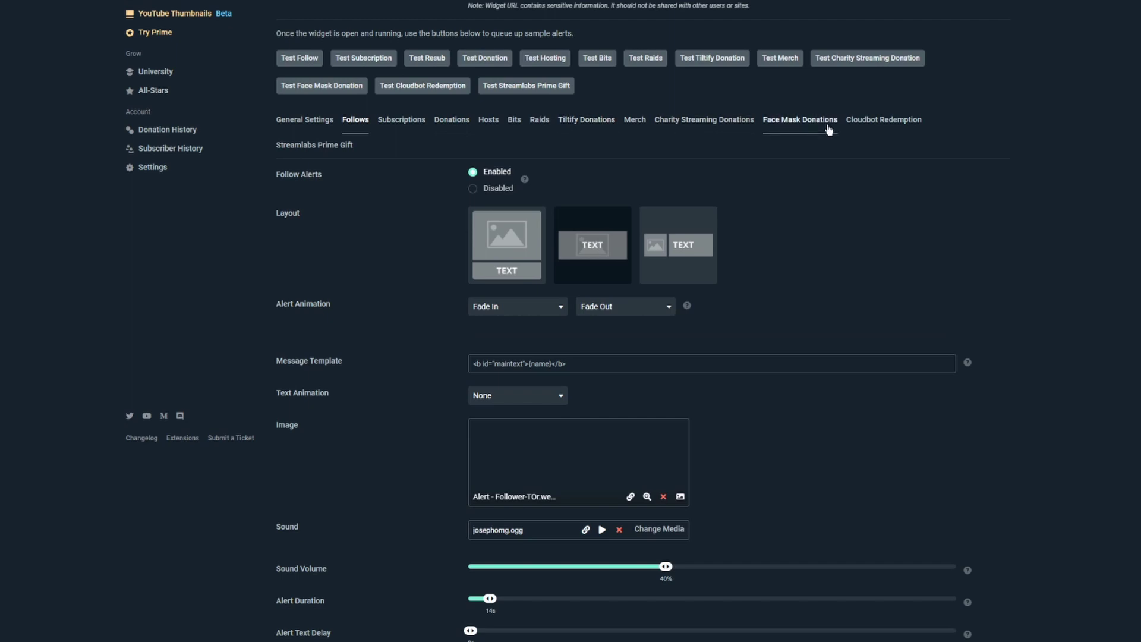
{"action": "scroll", "coordinate": [401, 222], "scroll_direction": "down", "scroll_amount": 1}
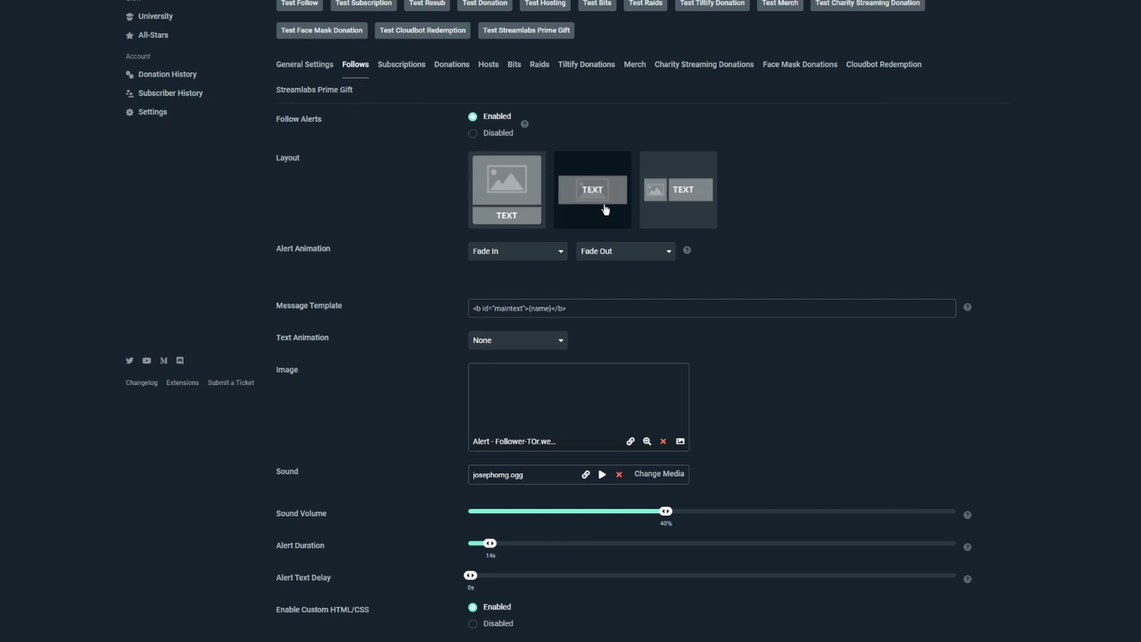
{"action": "scroll", "coordinate": [414, 295], "scroll_direction": "down", "scroll_amount": 1}
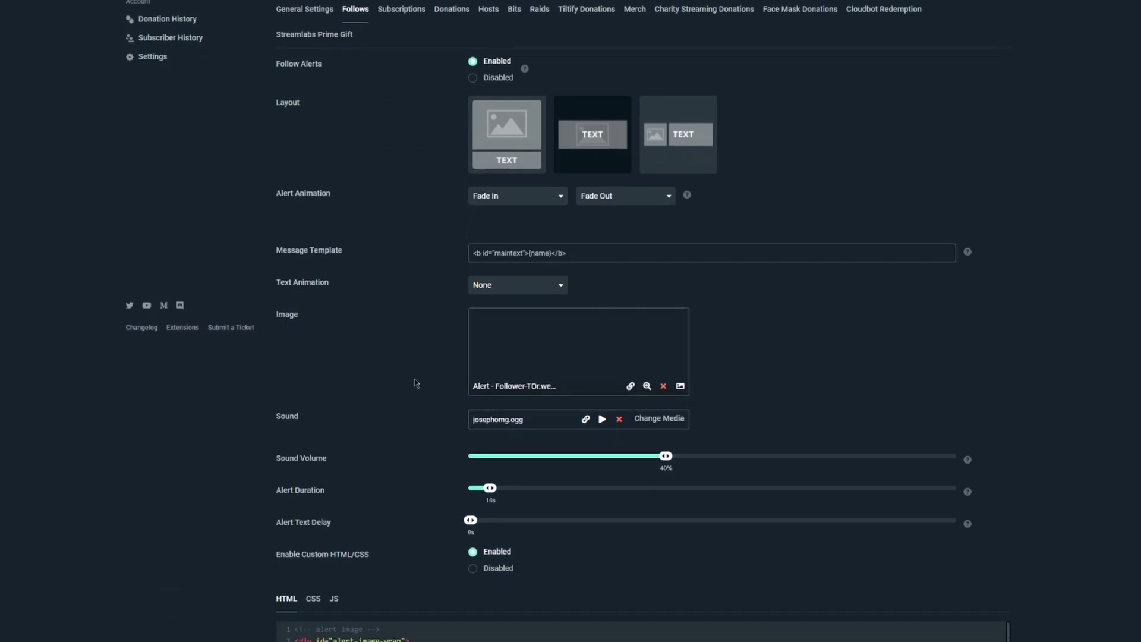
{"action": "scroll", "coordinate": [415, 383], "scroll_direction": "up", "scroll_amount": 2}
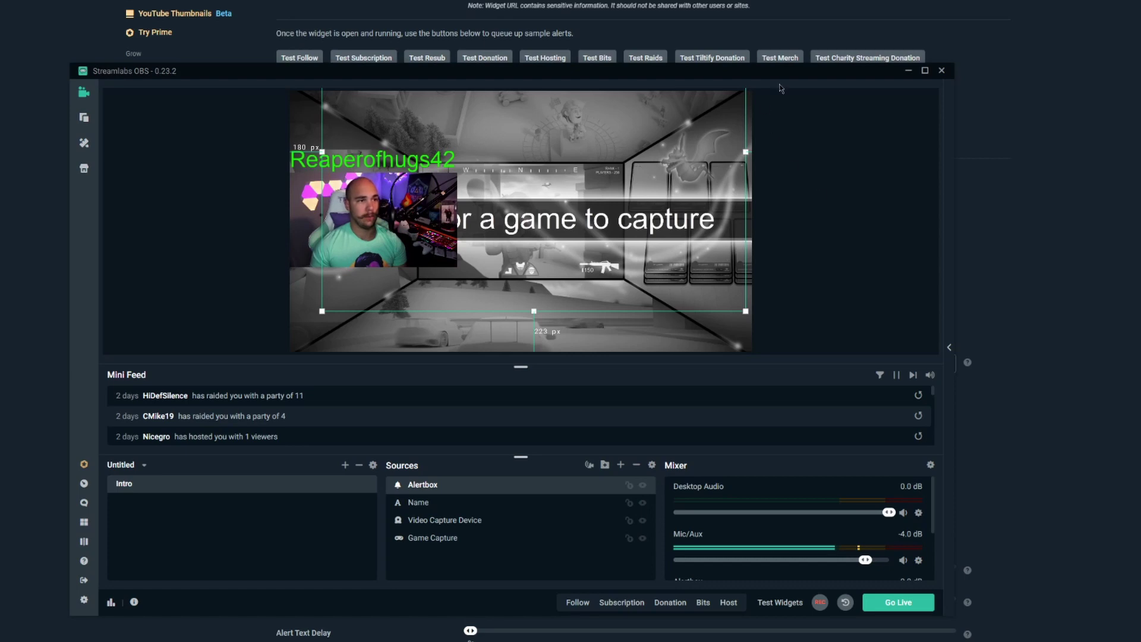
{"action": "scroll", "coordinate": [656, 217], "scroll_direction": "up", "scroll_amount": 3}
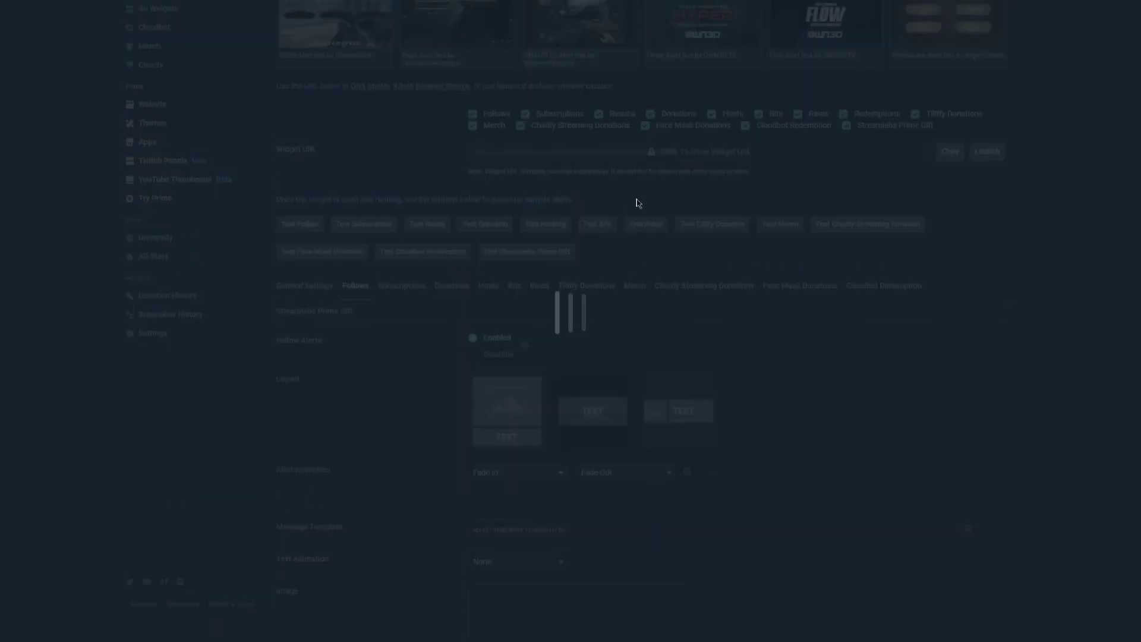
{"action": "key", "text": "alt+Tab"}
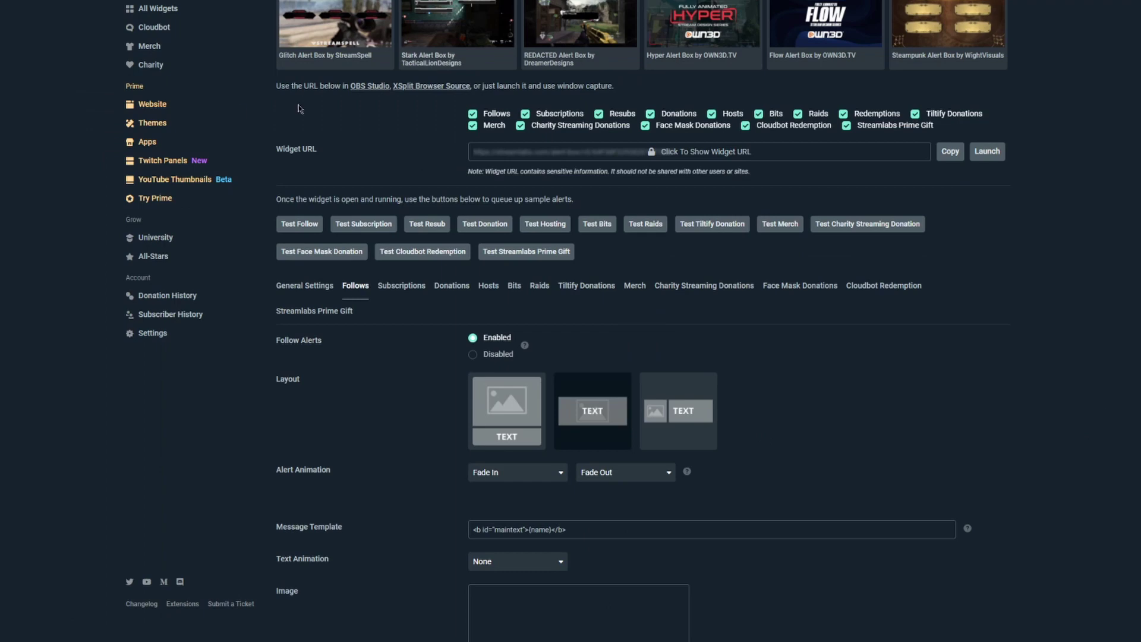
Browse all widgets on the web dashboard, open the Event List widget's settings and dismiss its introduction
{"action": "scroll", "coordinate": [238, 108], "scroll_direction": "up", "scroll_amount": 2}
{"action": "left_click", "coordinate": [150, 114]}
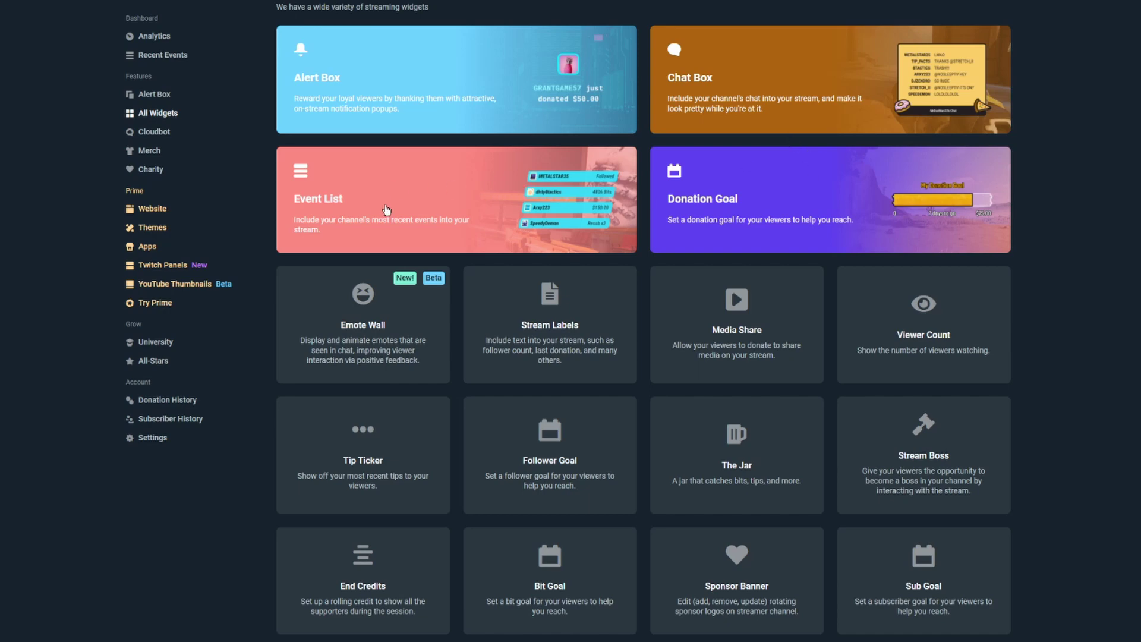
{"action": "left_click", "coordinate": [497, 218]}
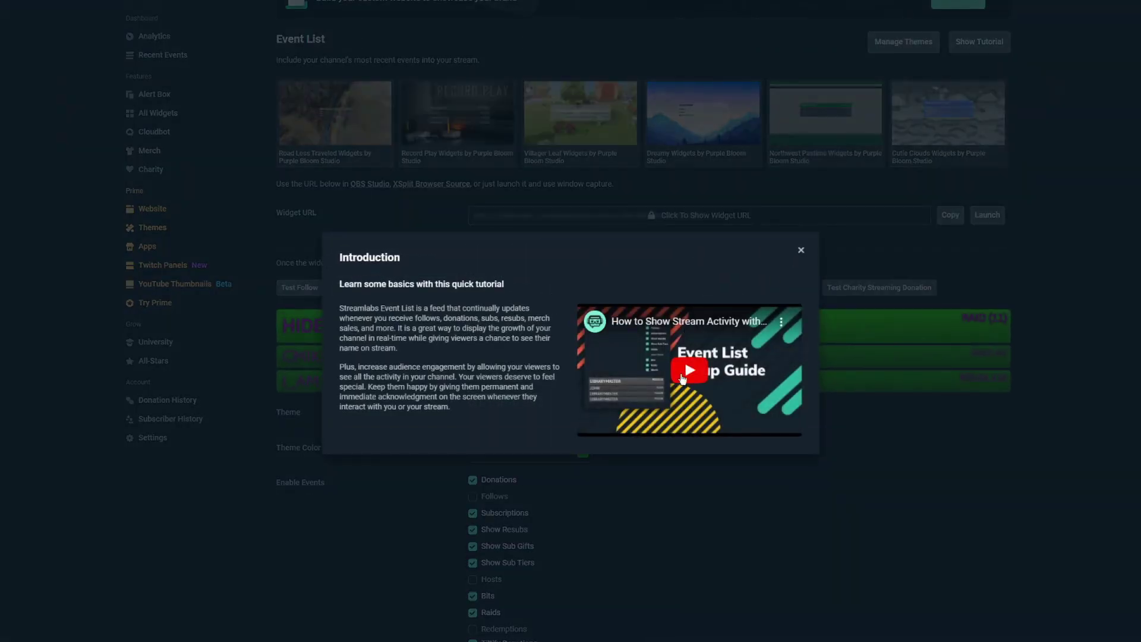
{"action": "left_click", "coordinate": [801, 250]}
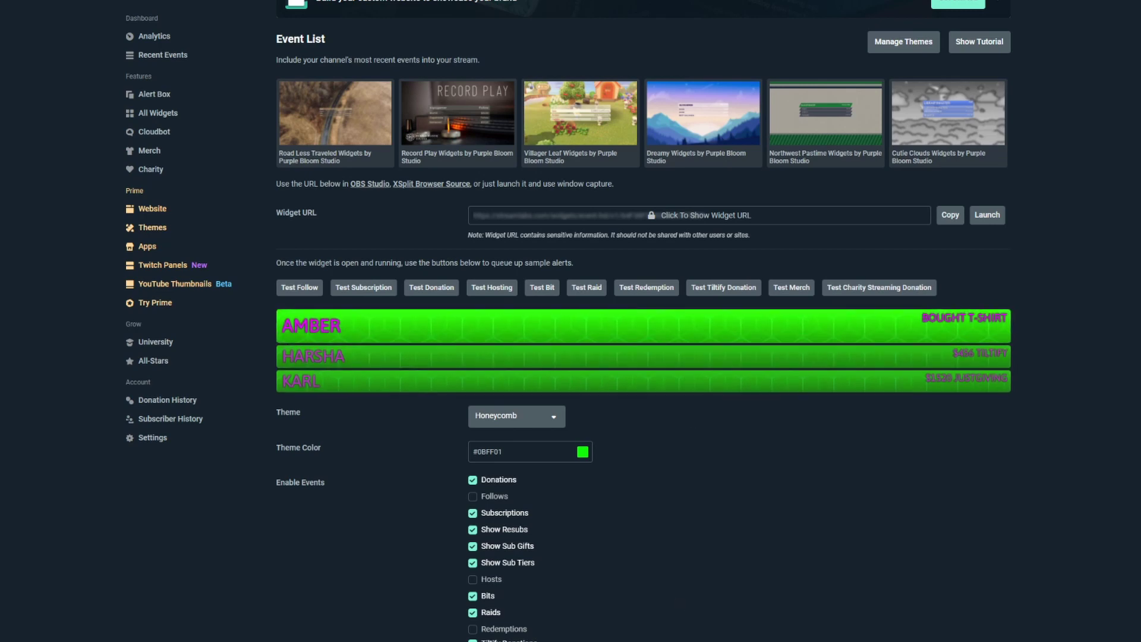
Switch to Streamlabs OBS and look through the widgets offered as new sources, without adding one
{"action": "key", "text": "alt+Tab"}
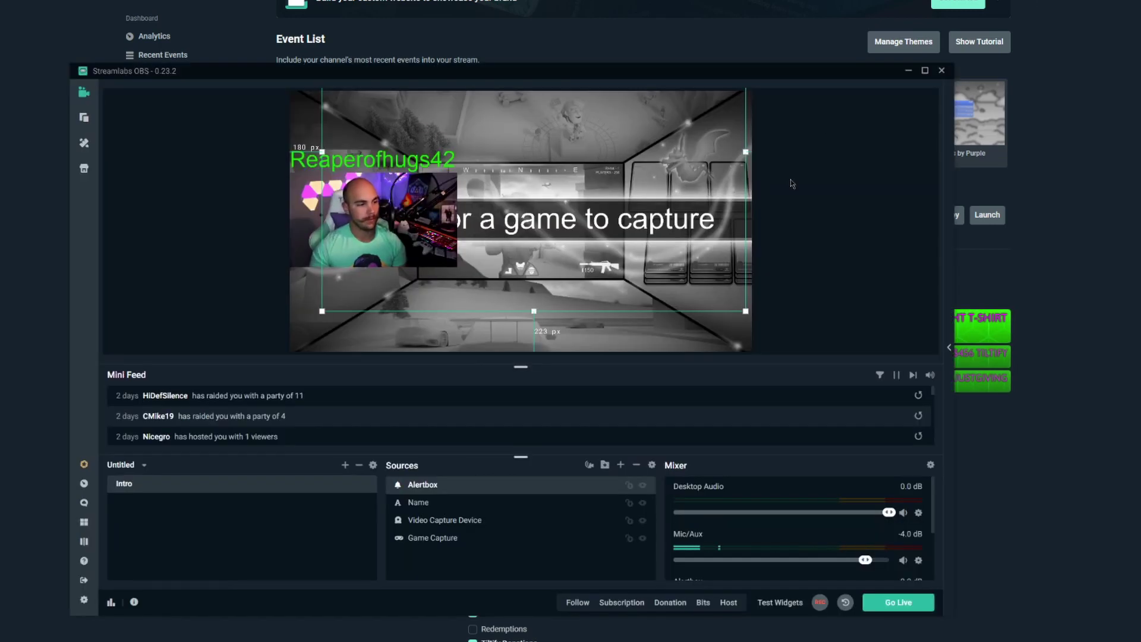
{"action": "left_click", "coordinate": [620, 465]}
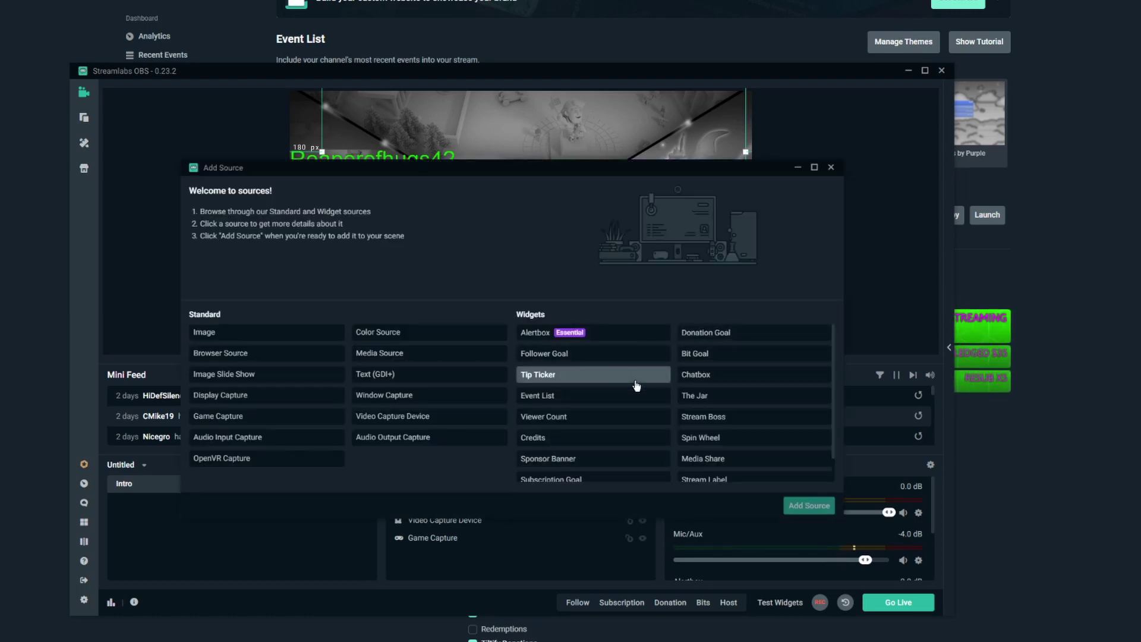
{"action": "scroll", "coordinate": [622, 402], "scroll_direction": "down", "scroll_amount": 1}
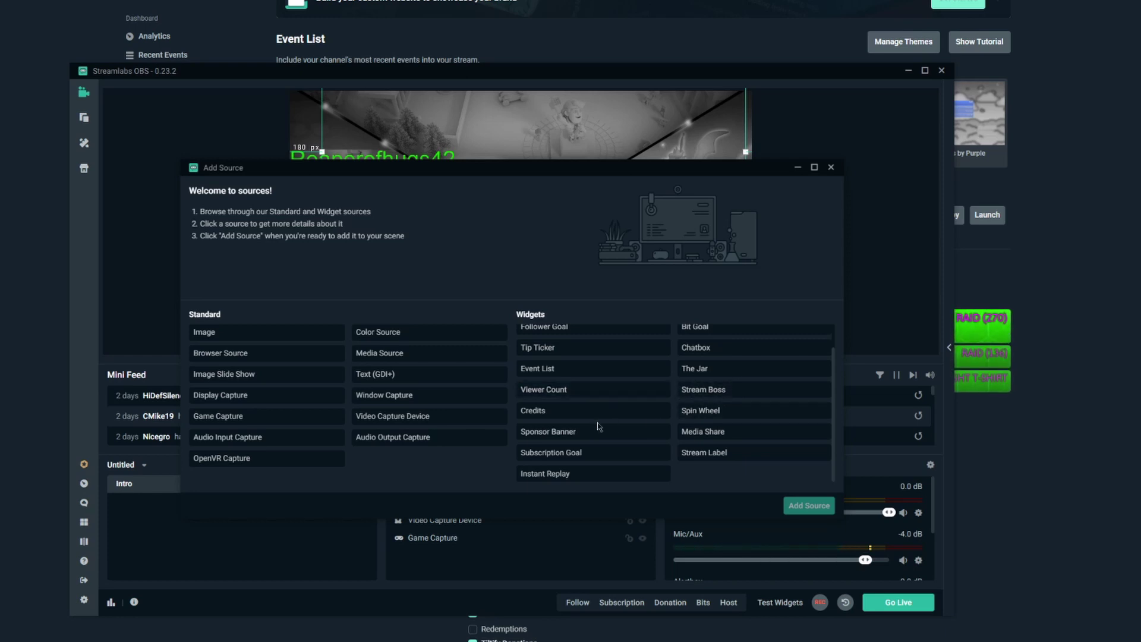
{"action": "scroll", "coordinate": [597, 426], "scroll_direction": "up", "scroll_amount": 2}
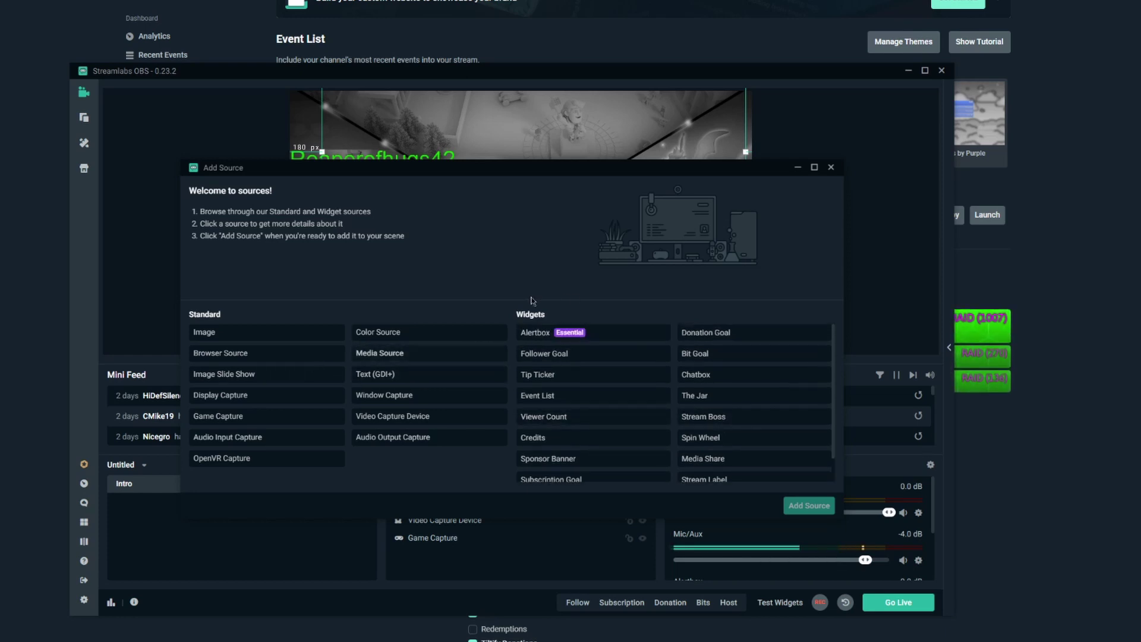
{"action": "left_click", "coordinate": [830, 169]}
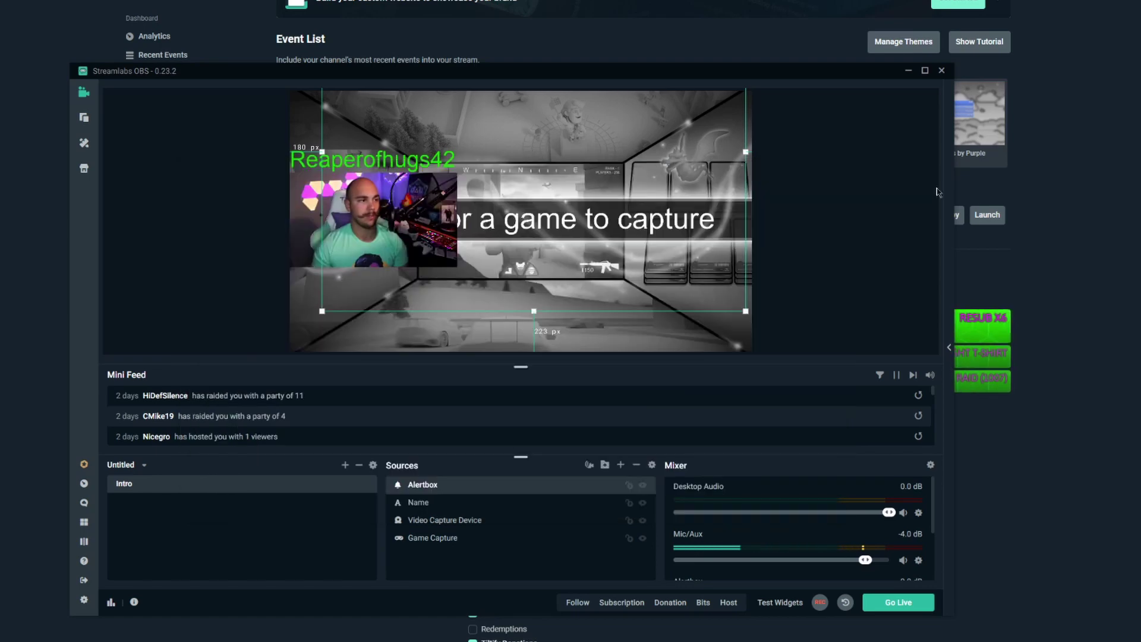
Switch back to the web dashboard and look over the full widget list and the charity campaigns
{"action": "left_click", "coordinate": [1137, 274]}
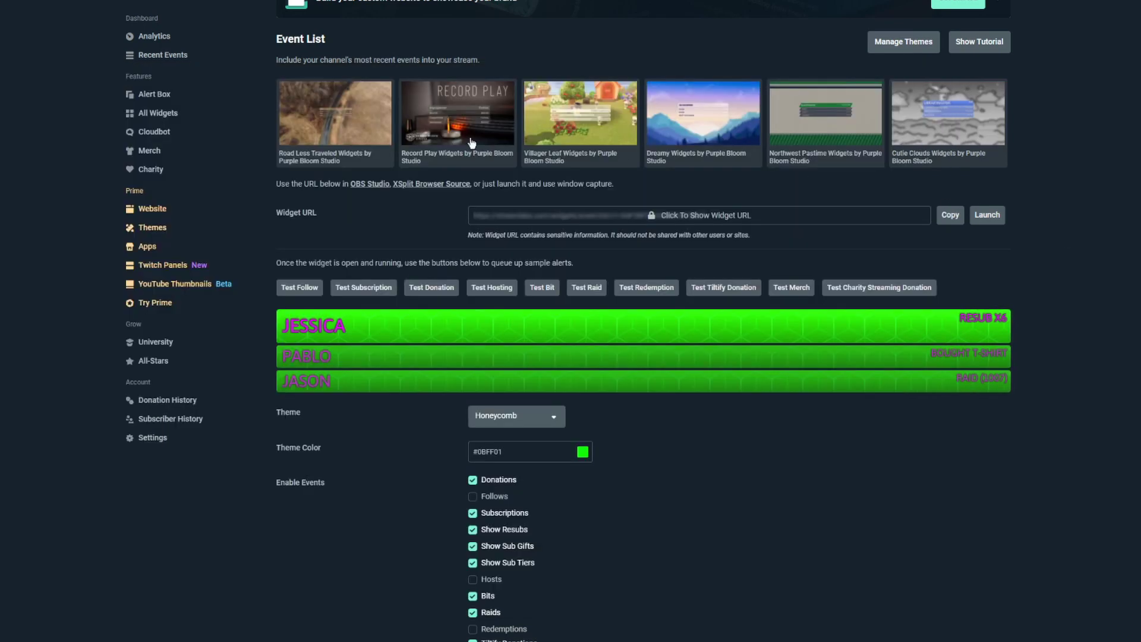
{"action": "left_click", "coordinate": [172, 118]}
{"action": "scroll", "coordinate": [517, 267], "scroll_direction": "down", "scroll_amount": 1}
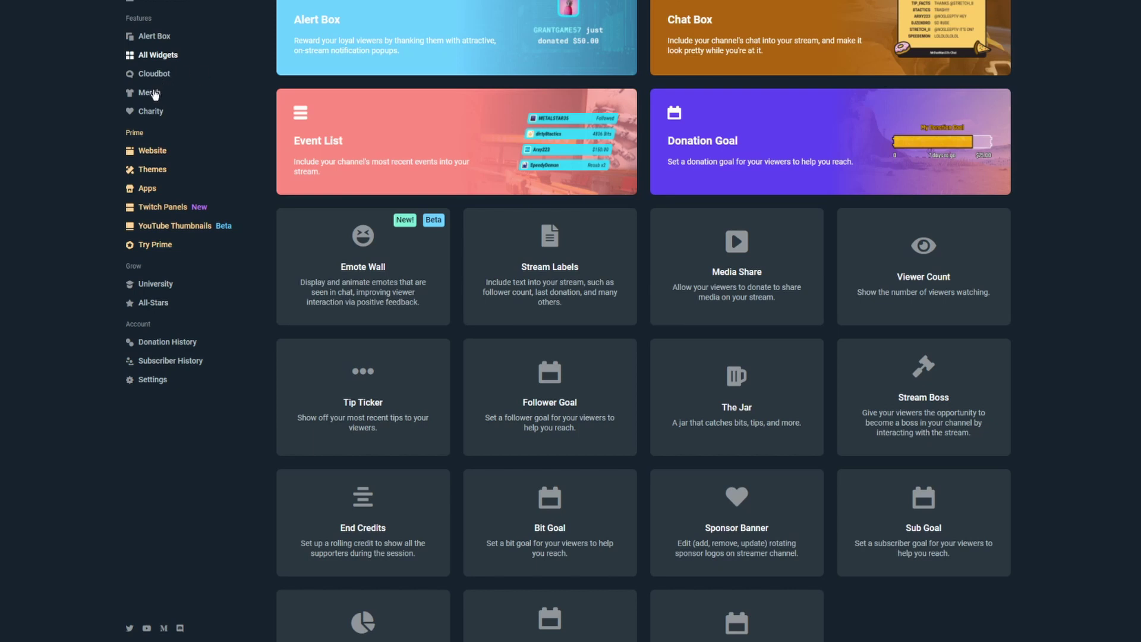
{"action": "left_click", "coordinate": [151, 112]}
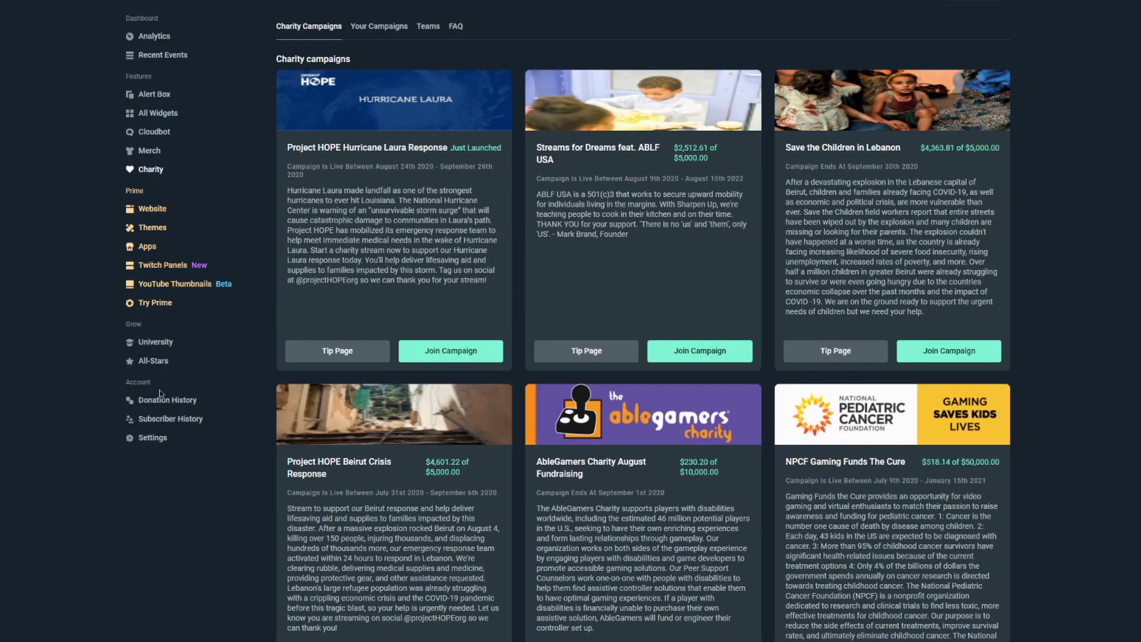
Look over the dashboard's account settings for merging platforms, then its shared access and integrations sections
{"action": "left_click", "coordinate": [153, 438]}
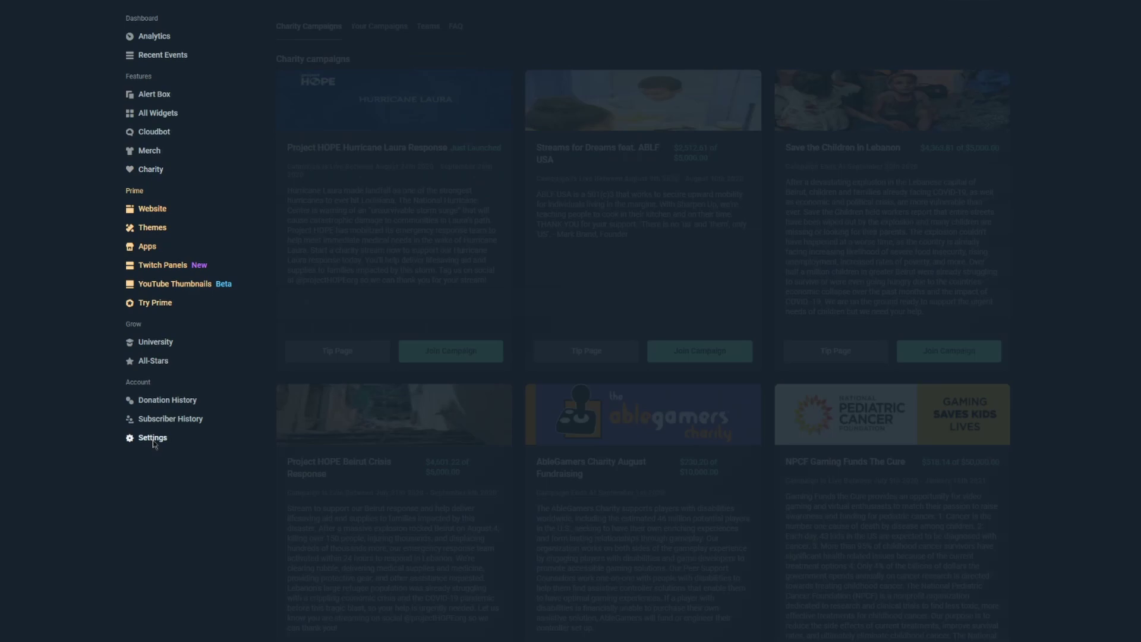
{"action": "left_click", "coordinate": [383, 37]}
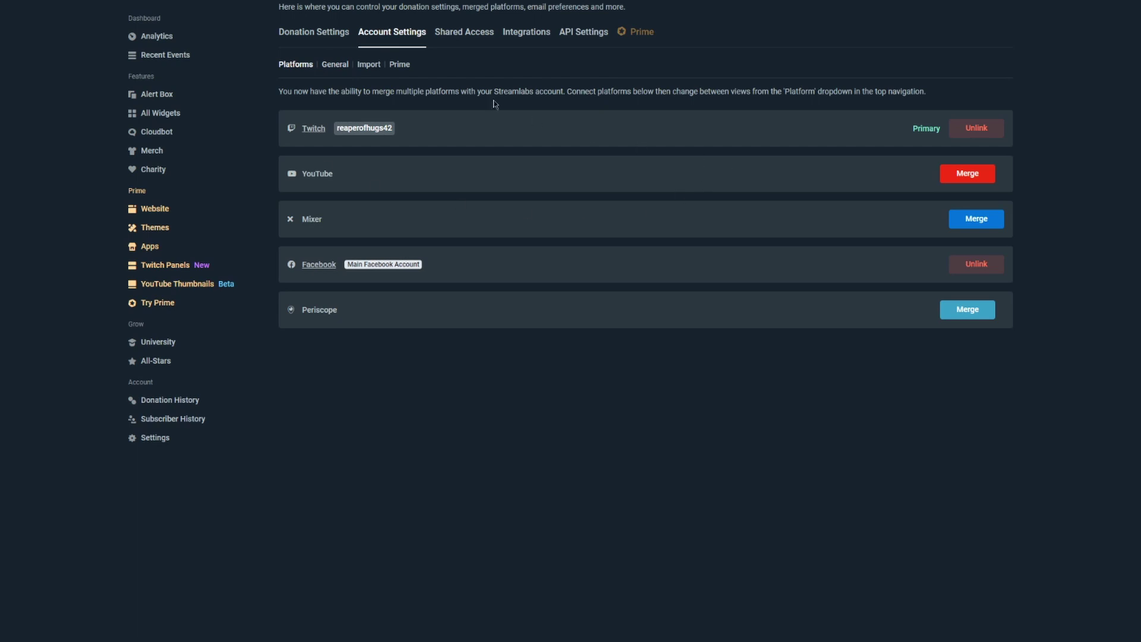
{"action": "left_click", "coordinate": [456, 36]}
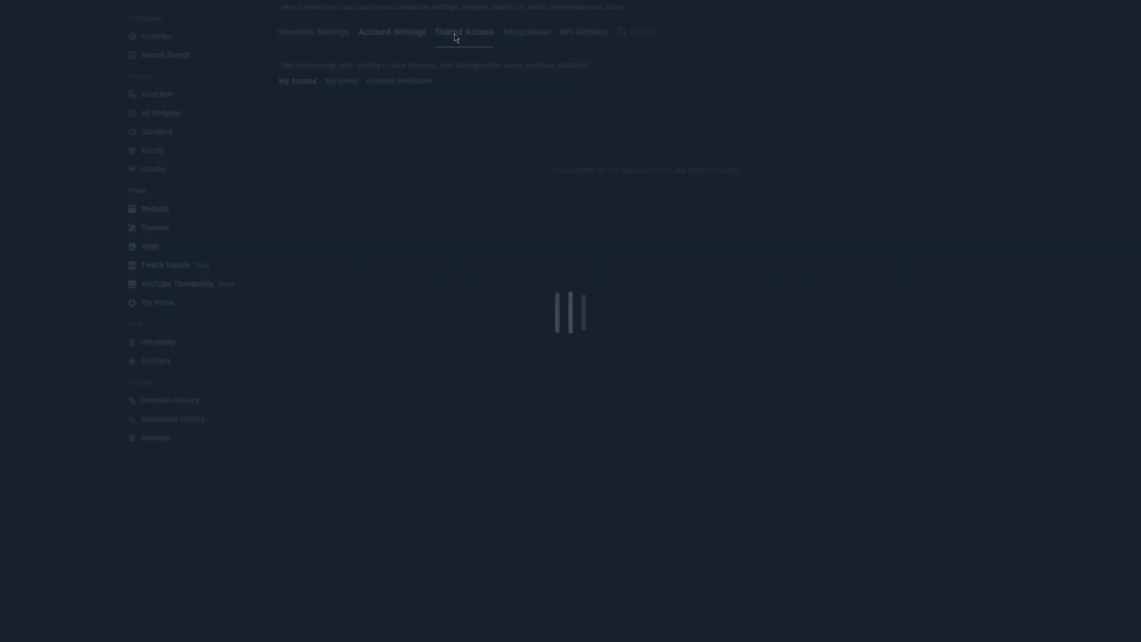
{"action": "left_click", "coordinate": [534, 41]}
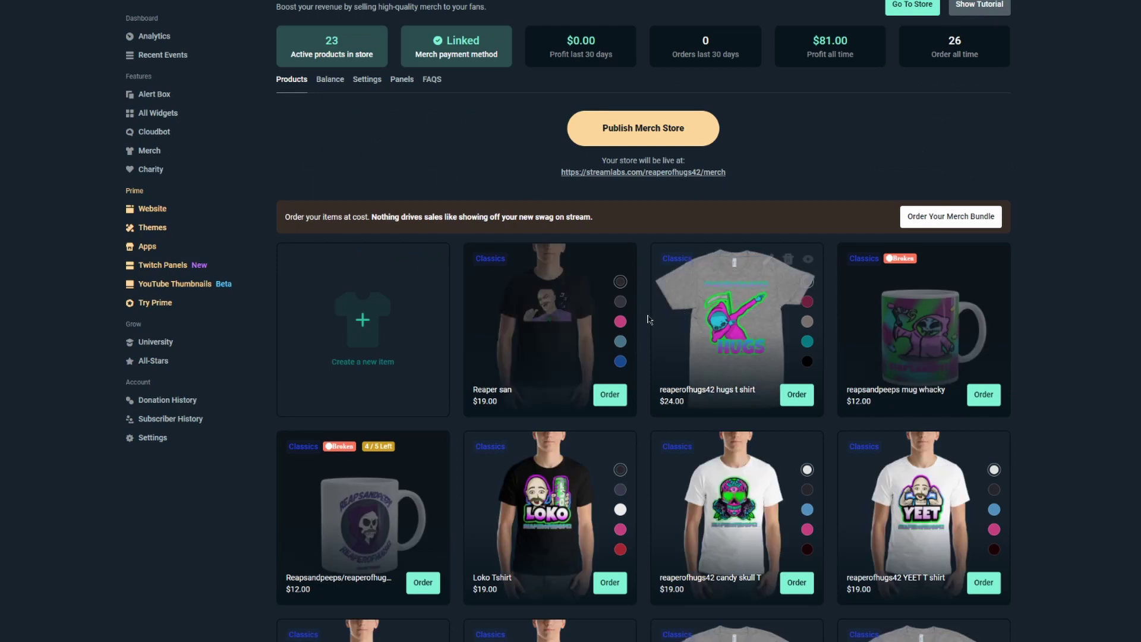
Look through the products in the merch store and return to the option for creating a new item
{"action": "scroll", "coordinate": [972, 238], "scroll_direction": "down", "scroll_amount": 3}
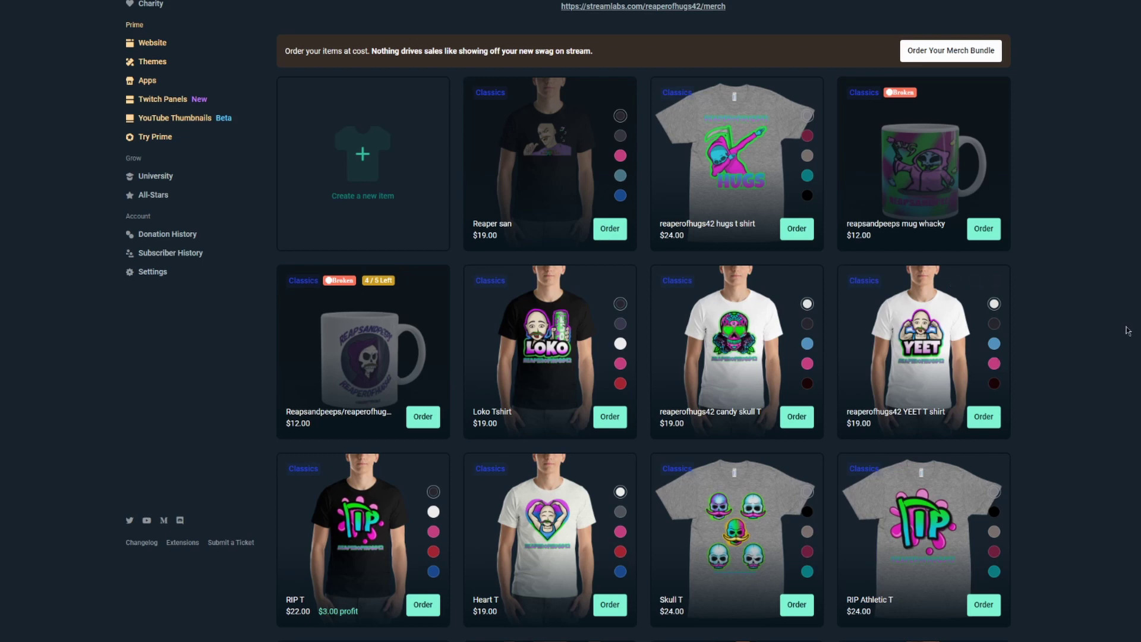
{"action": "scroll", "coordinate": [1128, 331], "scroll_direction": "down", "scroll_amount": 1}
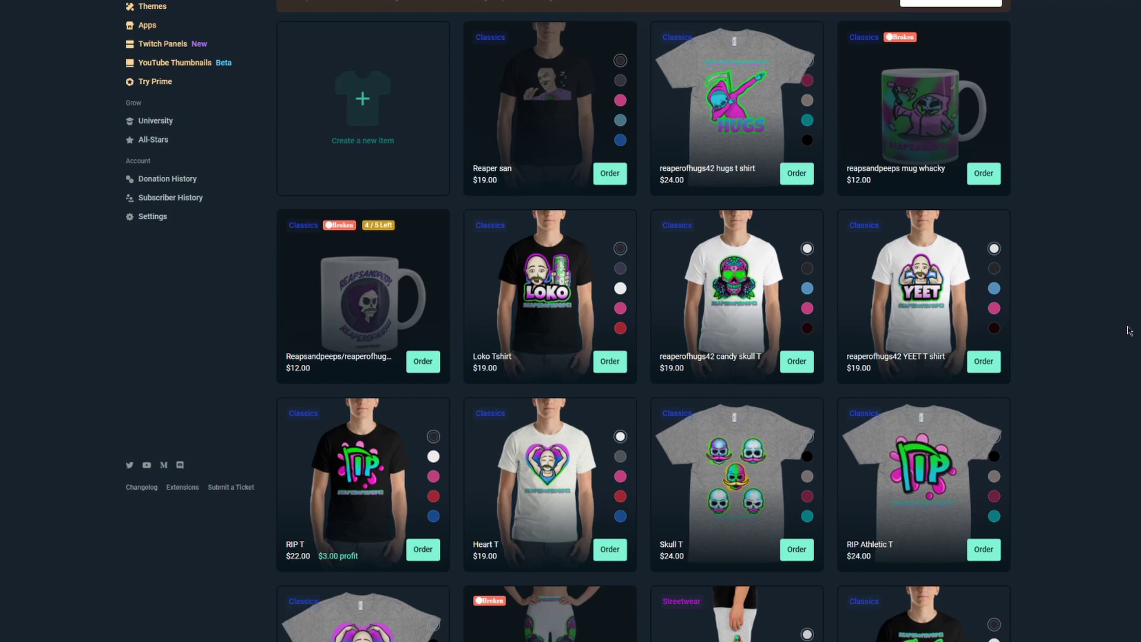
{"action": "scroll", "coordinate": [772, 119], "scroll_direction": "down", "scroll_amount": 1}
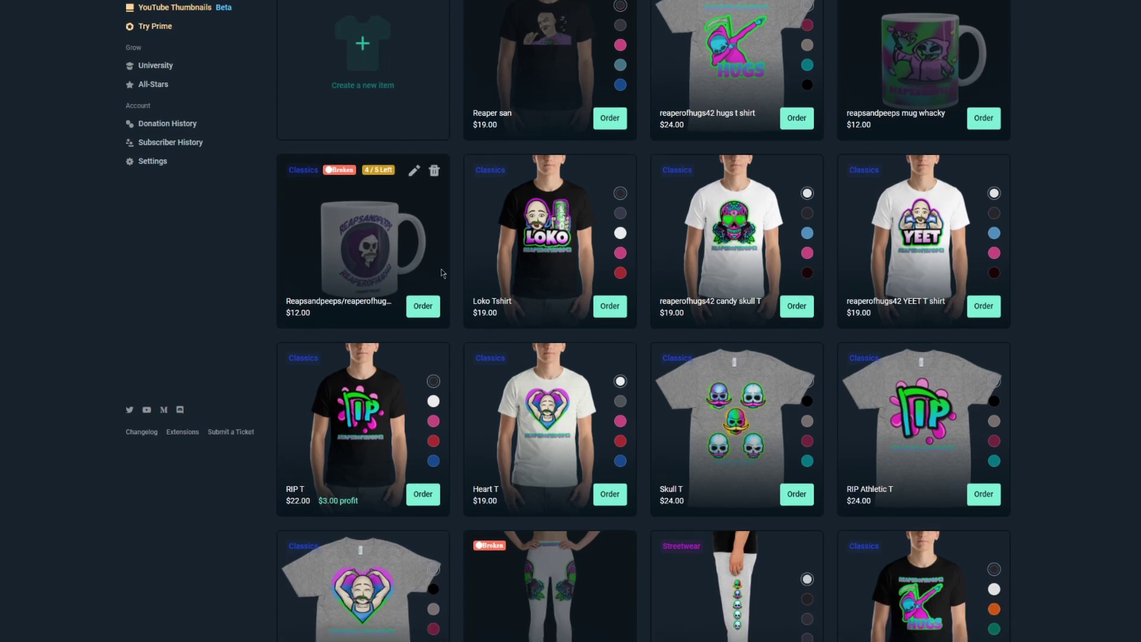
{"action": "scroll", "coordinate": [1069, 262], "scroll_direction": "down", "scroll_amount": 1}
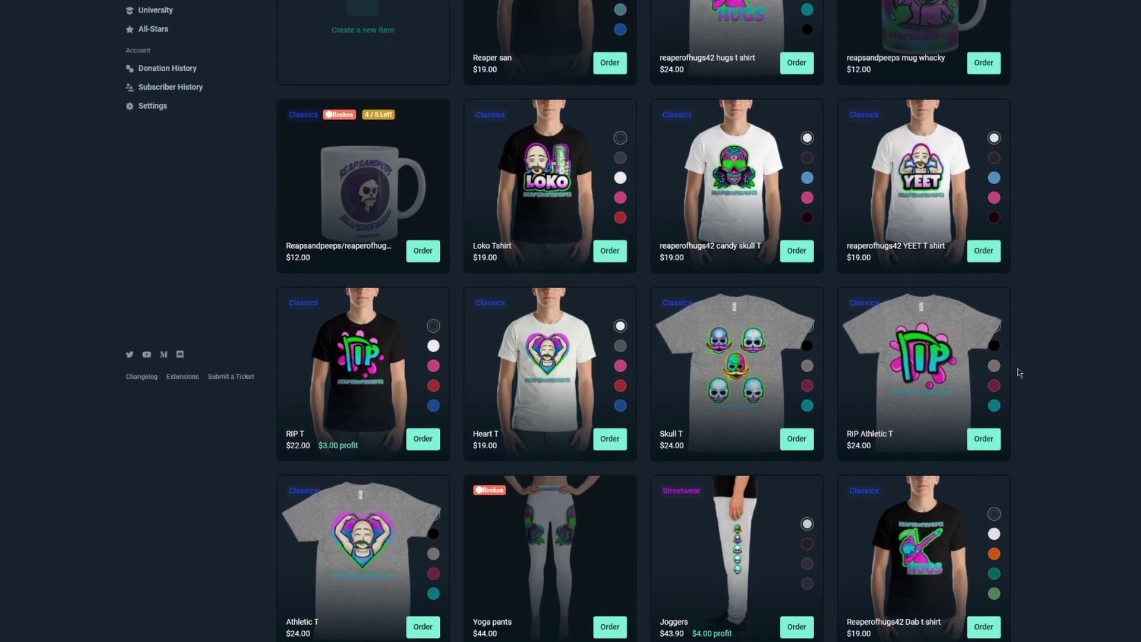
{"action": "scroll", "coordinate": [892, 439], "scroll_direction": "down", "scroll_amount": 1}
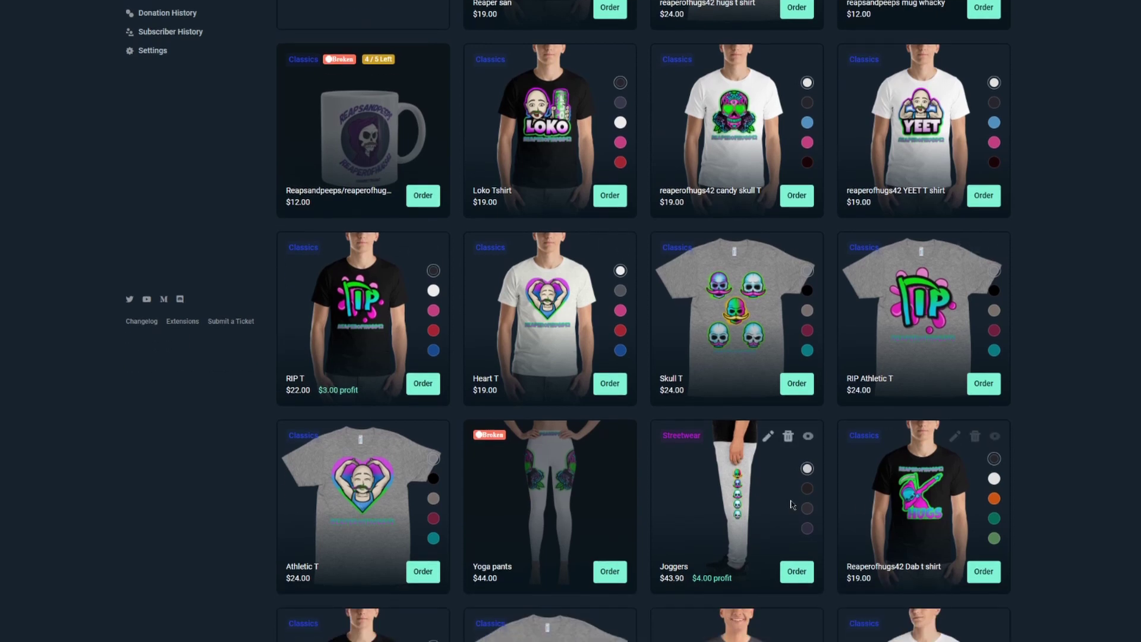
{"action": "scroll", "coordinate": [1045, 468], "scroll_direction": "down", "scroll_amount": 1}
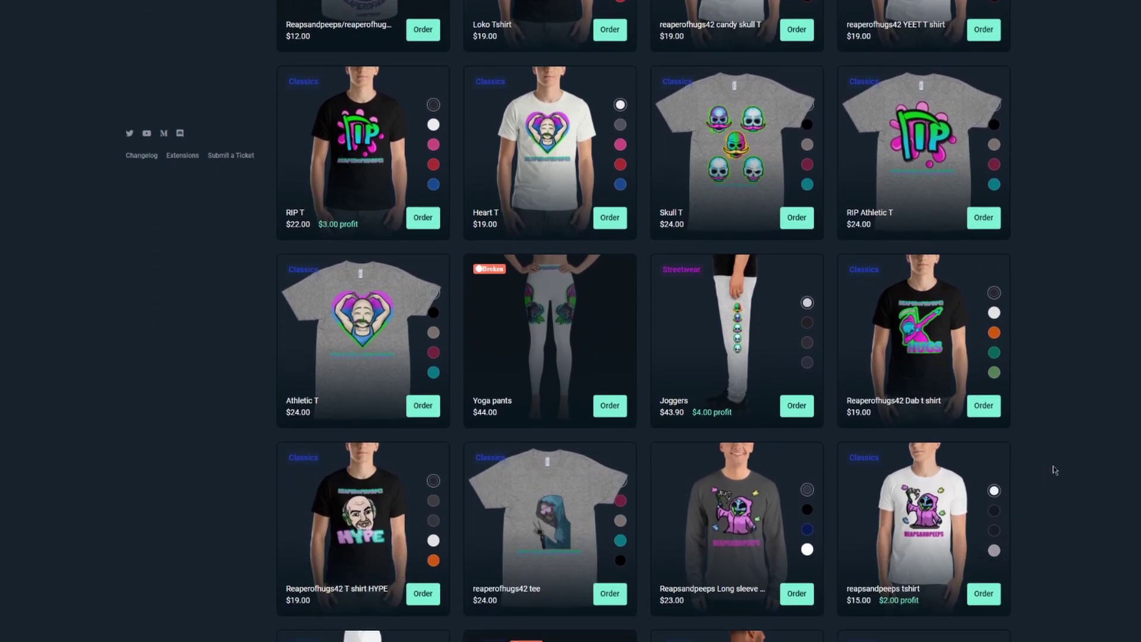
{"action": "scroll", "coordinate": [1054, 469], "scroll_direction": "up", "scroll_amount": 5}
{"action": "scroll", "coordinate": [1059, 468], "scroll_direction": "up", "scroll_amount": 4}
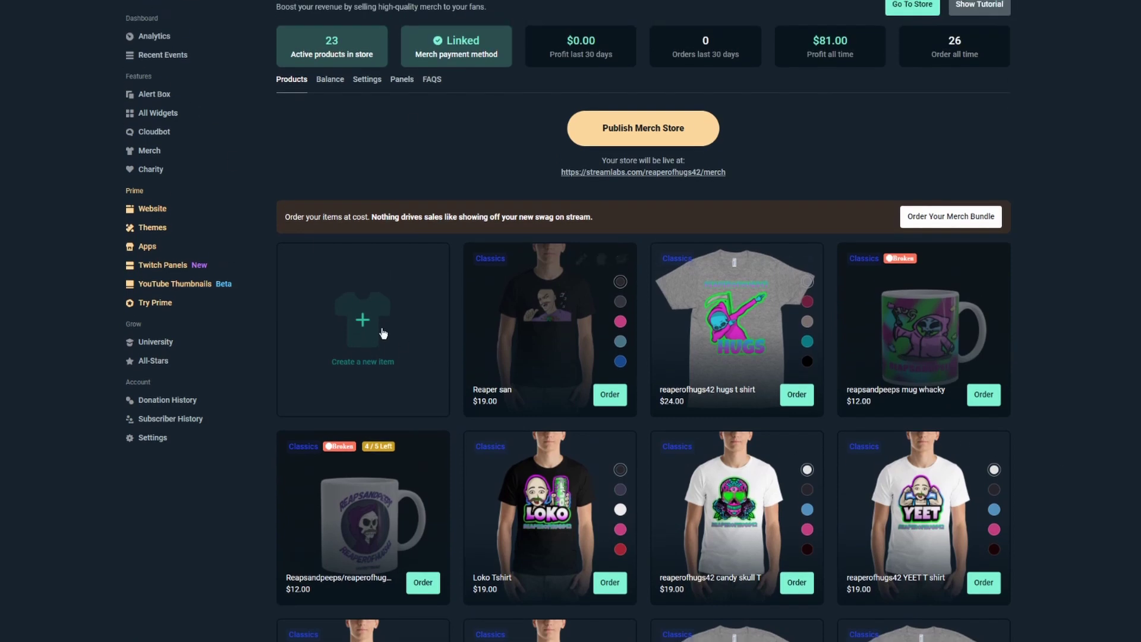
Open the creator website editor, look over the welcome text and video sections, and return to the dashboard
{"action": "mouse_move", "coordinate": [925, 326]}
{"action": "left_click", "coordinate": [158, 211]}
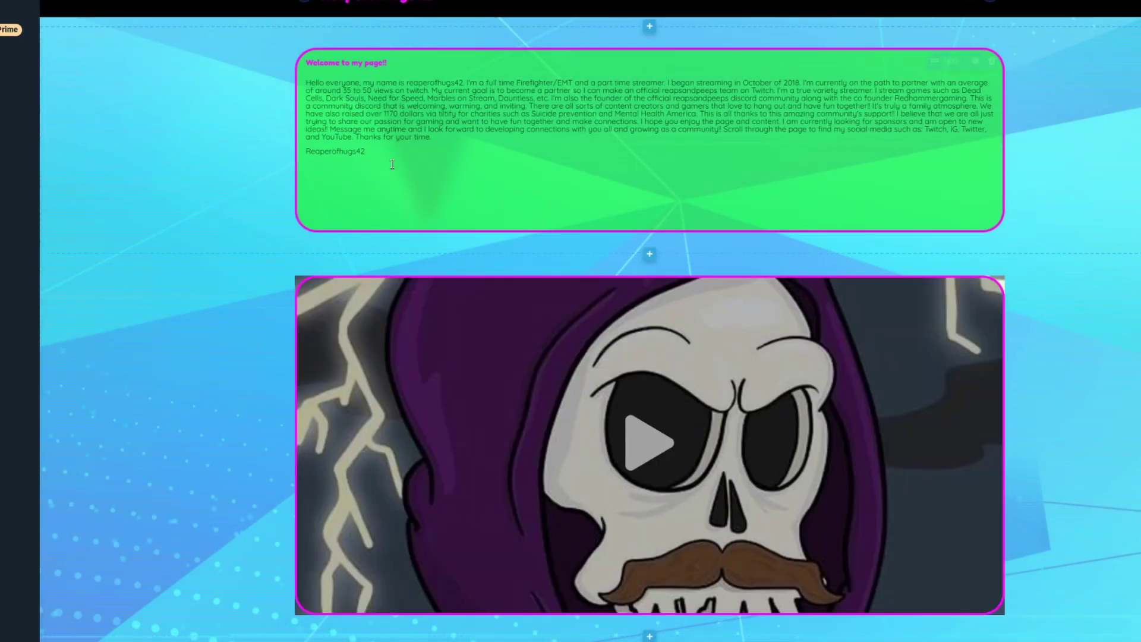
{"action": "scroll", "coordinate": [420, 235], "scroll_direction": "down", "scroll_amount": 2}
{"action": "scroll", "coordinate": [420, 235], "scroll_direction": "up", "scroll_amount": 2}
{"action": "key", "text": "alt+Left"}
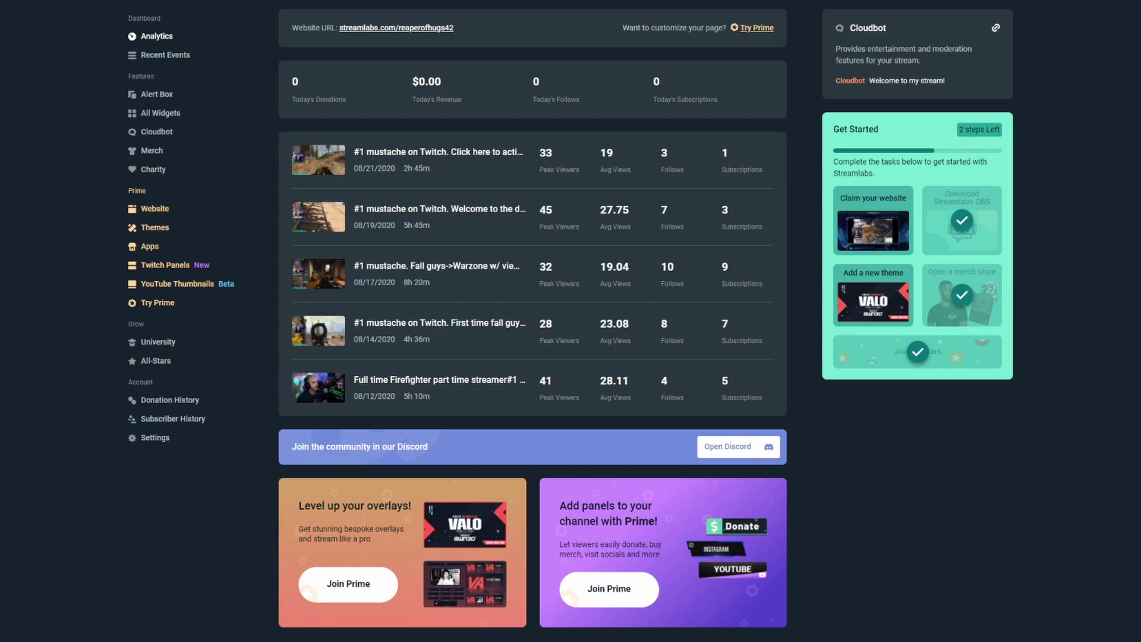
Switch to Streamlabs OBS and create a new scene named "Intro 2"
{"action": "key", "text": "alt+Tab"}
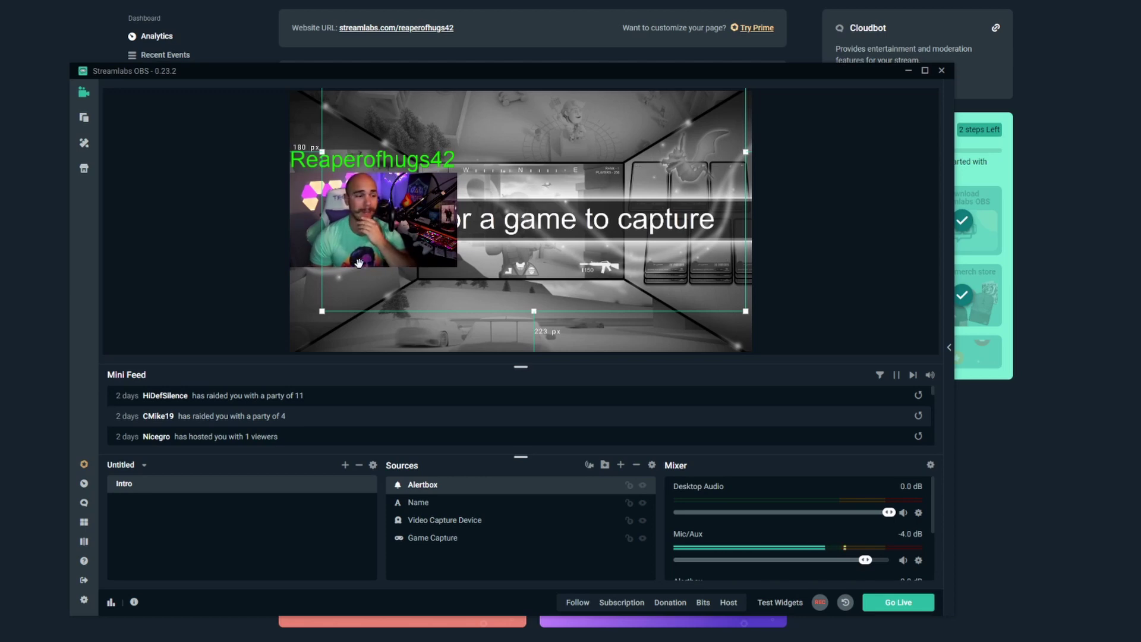
{"action": "left_click", "coordinate": [345, 467]}
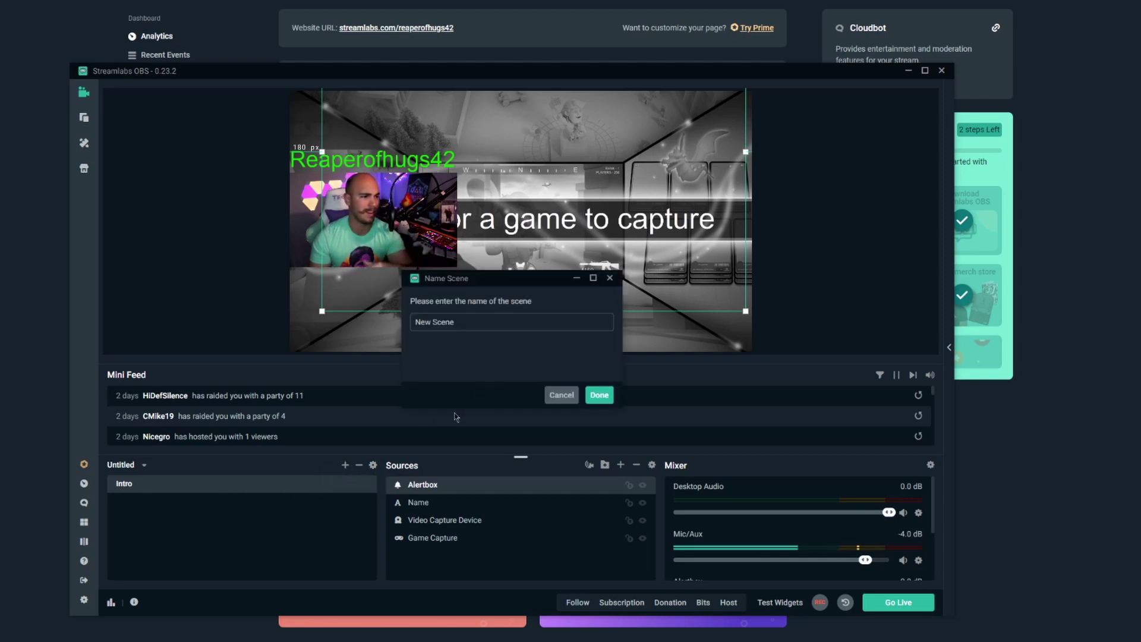
{"action": "left_click_drag", "start_coordinate": [471, 321], "coordinate": [340, 315]}
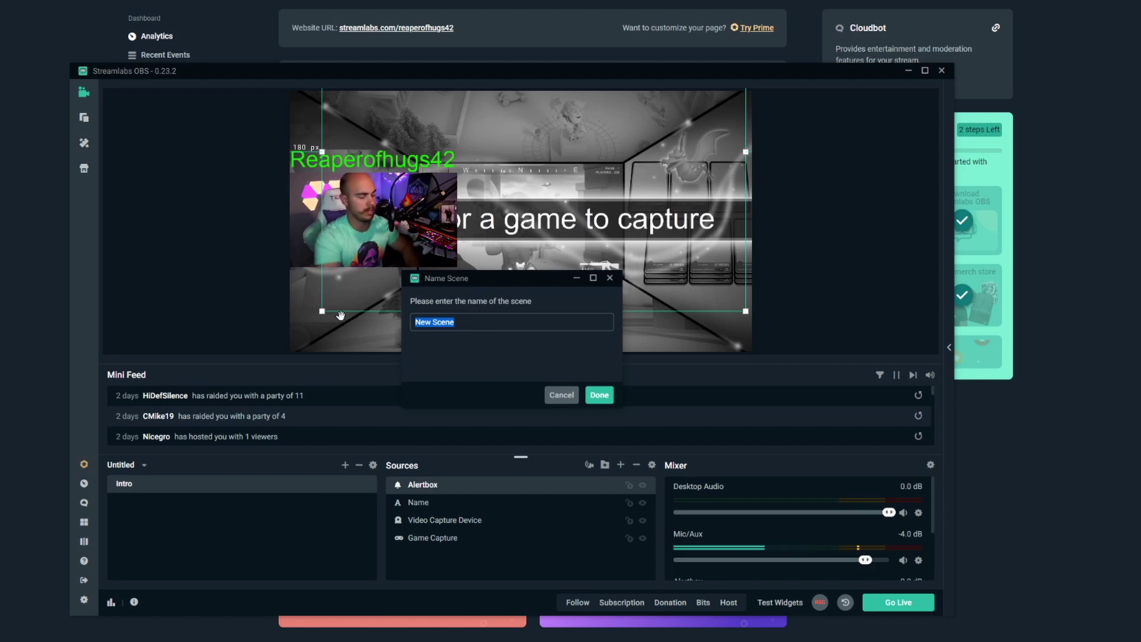
{"action": "type", "text": "Intro 2"}
{"action": "left_click", "coordinate": [599, 395]}
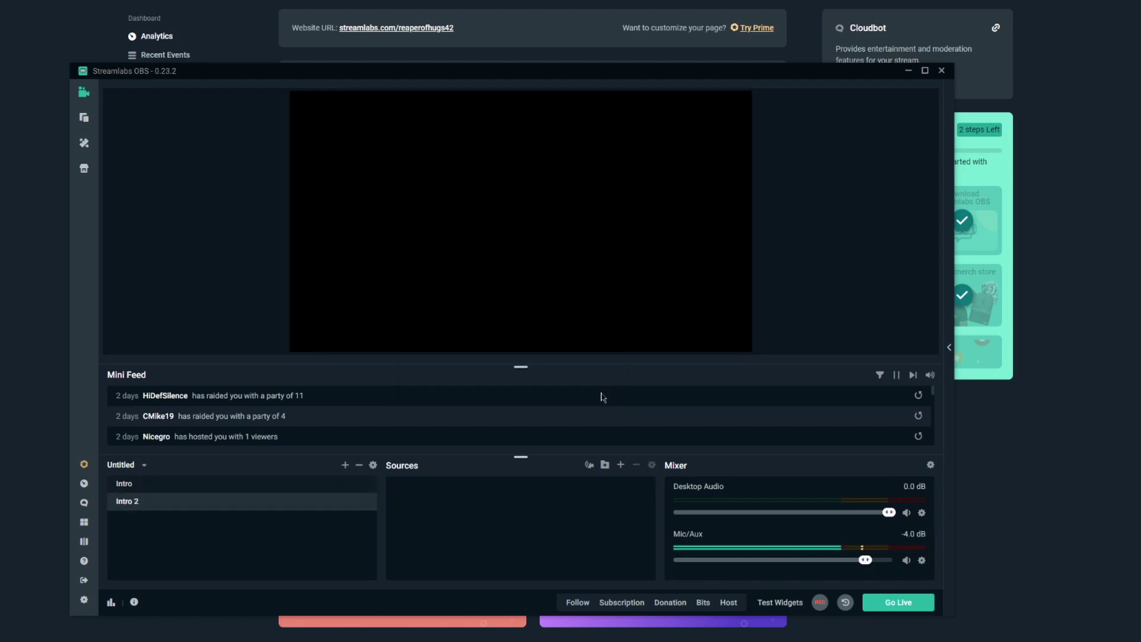
Switch back and forth between the Intro scene and the empty Intro 2 scene to compare their contents
{"action": "left_click", "coordinate": [229, 486]}
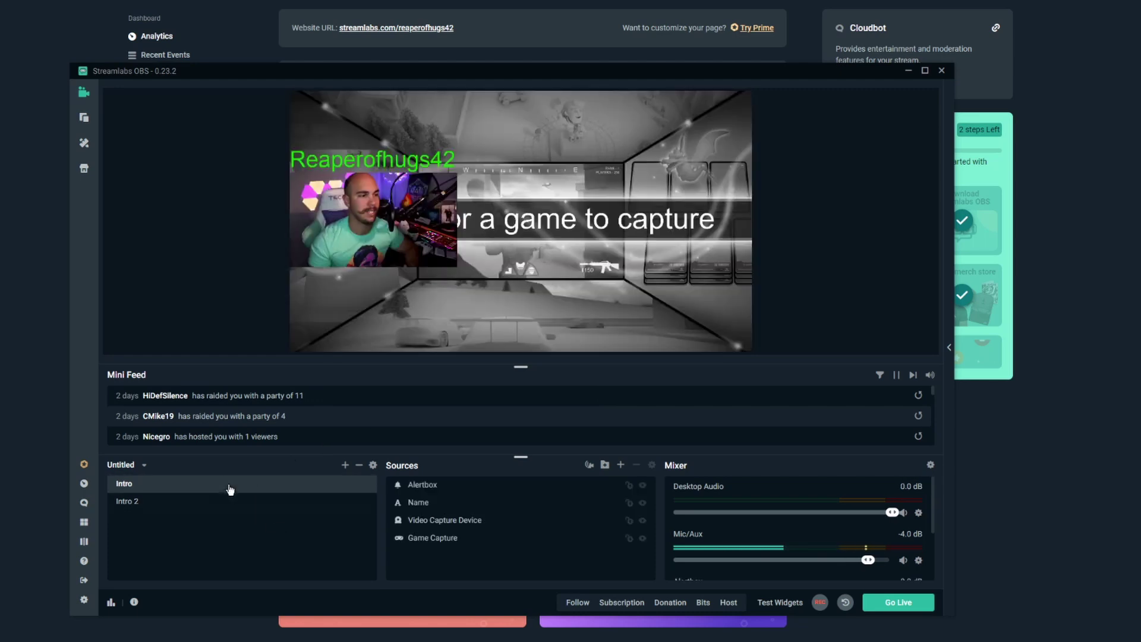
{"action": "left_click", "coordinate": [231, 501]}
{"action": "left_click", "coordinate": [236, 485]}
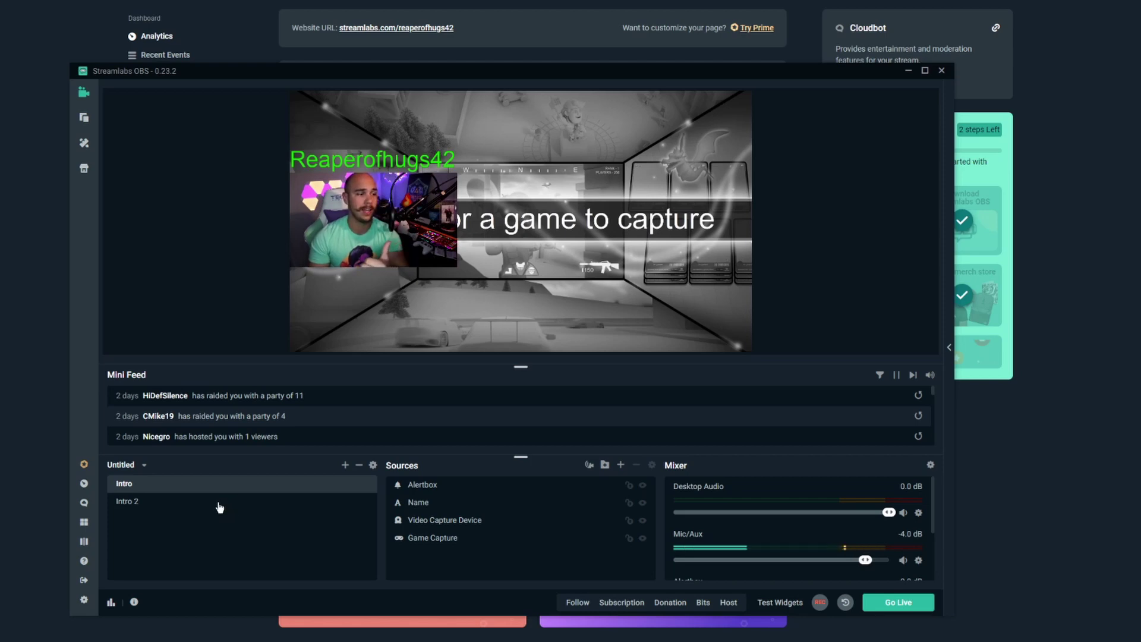
Add the existing Video Capture Device source to the Intro 2 scene and scale it to fill the whole canvas
{"action": "left_click", "coordinate": [220, 502]}
{"action": "left_click", "coordinate": [621, 466]}
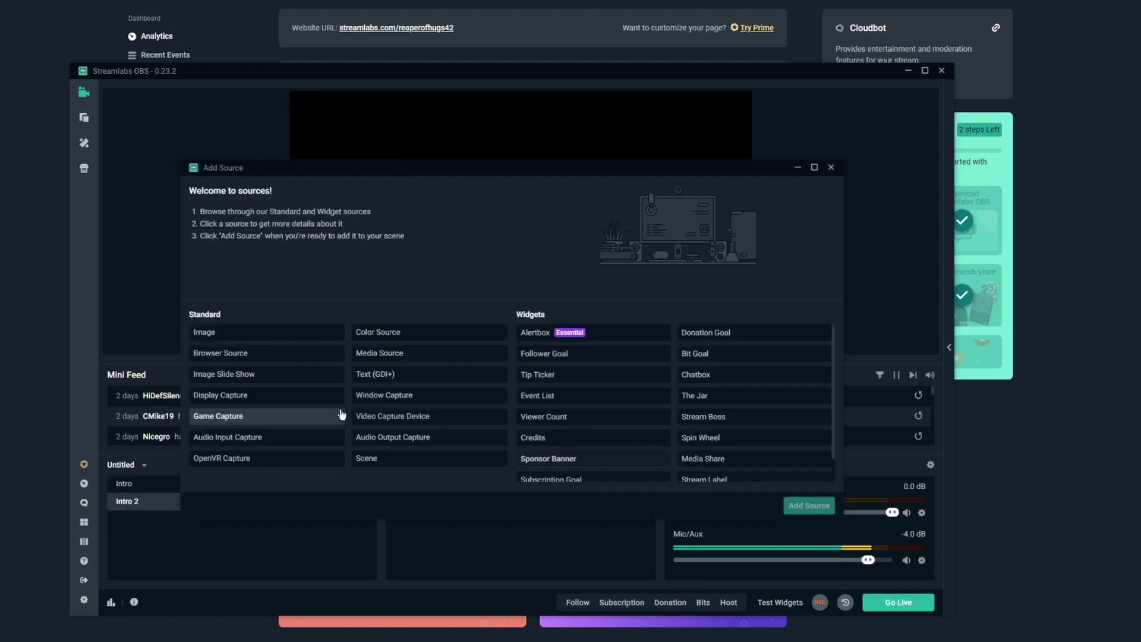
{"action": "double_click", "coordinate": [430, 419]}
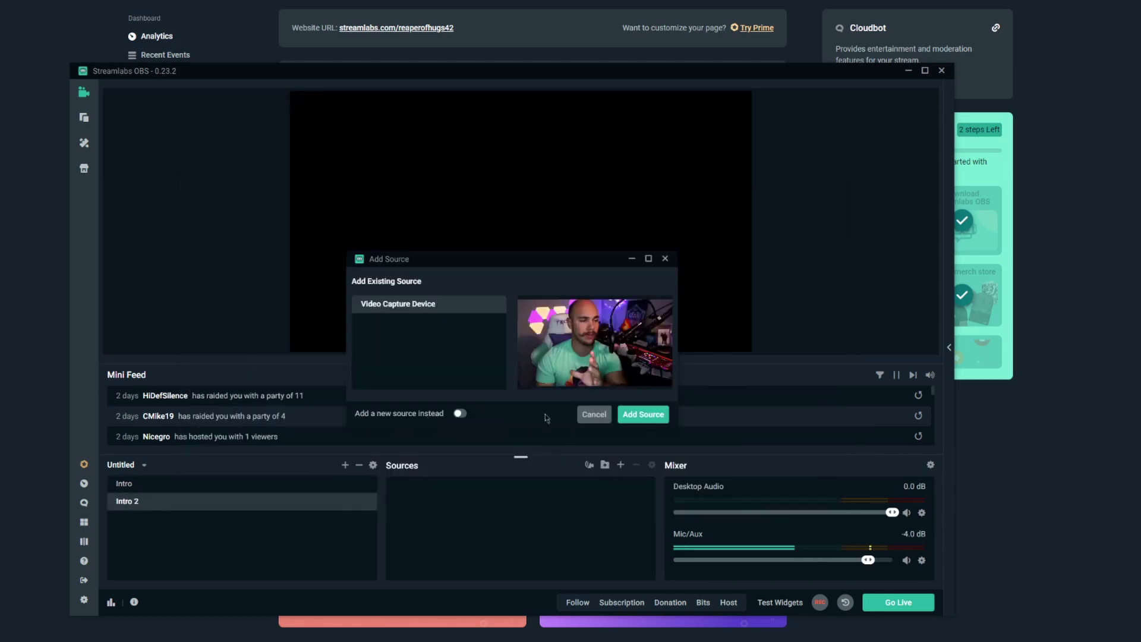
{"action": "left_click", "coordinate": [652, 415]}
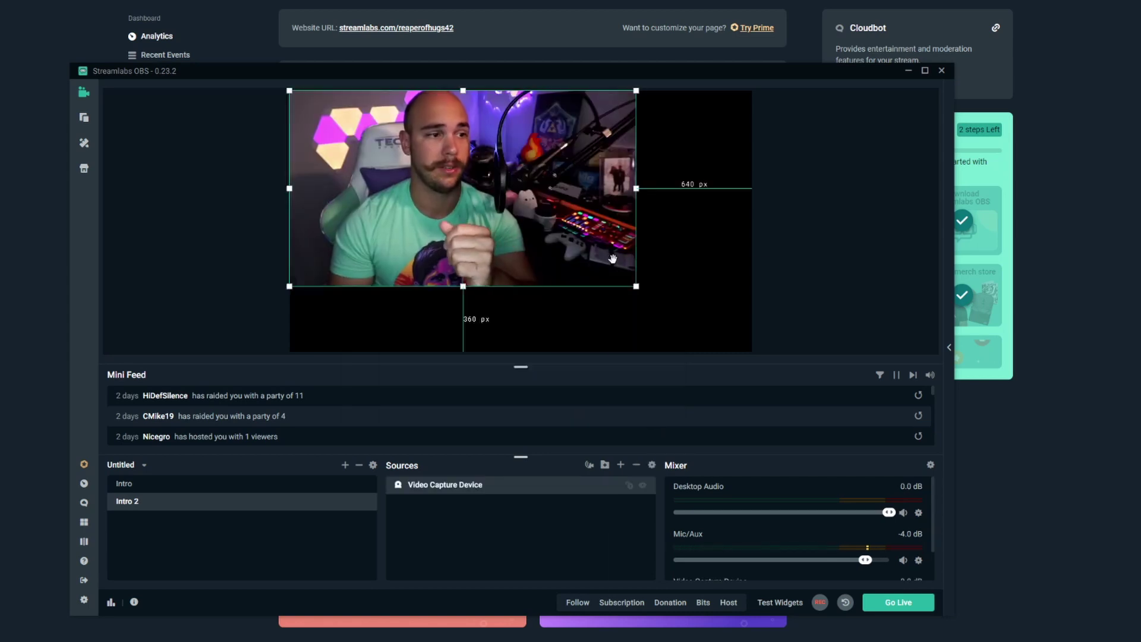
{"action": "right_click", "coordinate": [614, 259]}
{"action": "mouse_move", "coordinate": [689, 341]}
{"action": "left_click", "coordinate": [805, 387]}
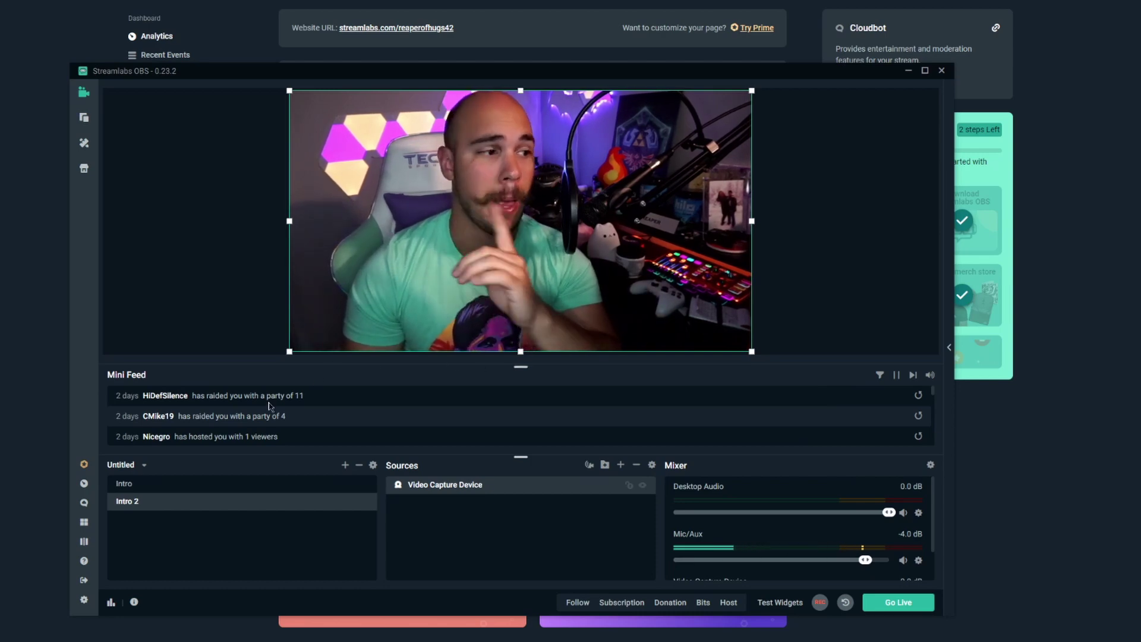
Alternate between the Intro and Intro 2 scenes to compare the small webcam layout with the full-screen one
{"action": "left_click", "coordinate": [186, 491]}
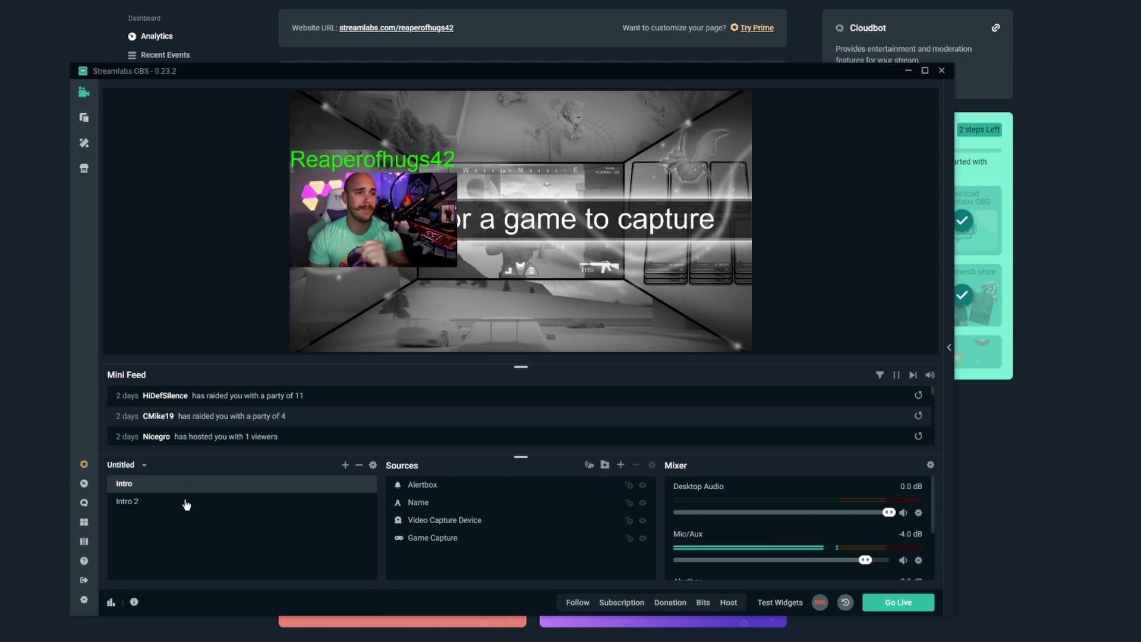
{"action": "left_click", "coordinate": [174, 504]}
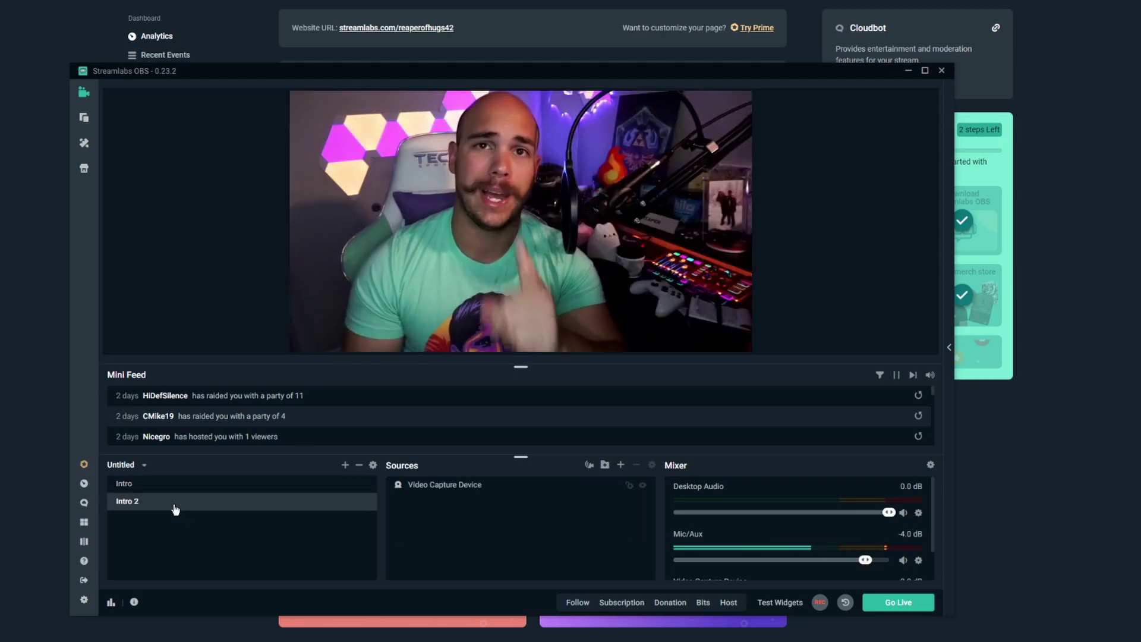
{"action": "left_click", "coordinate": [178, 484]}
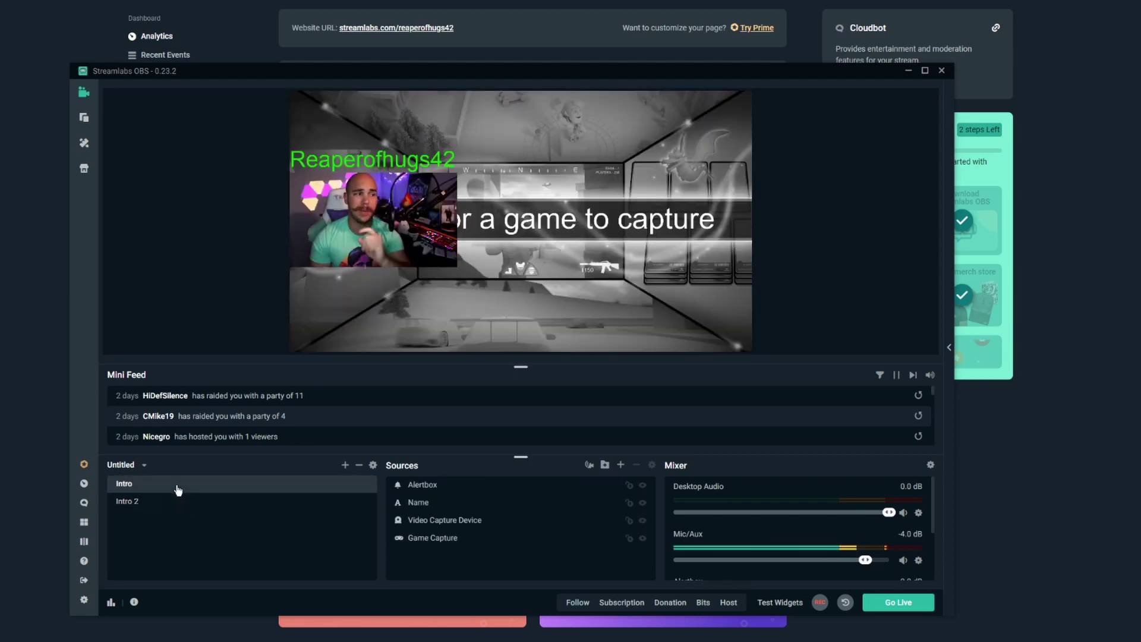
{"action": "left_click", "coordinate": [177, 502]}
Enlarge the Video Capture Device in Intro 2 slightly past the canvas's lower-left corner
{"action": "left_click", "coordinate": [303, 322]}
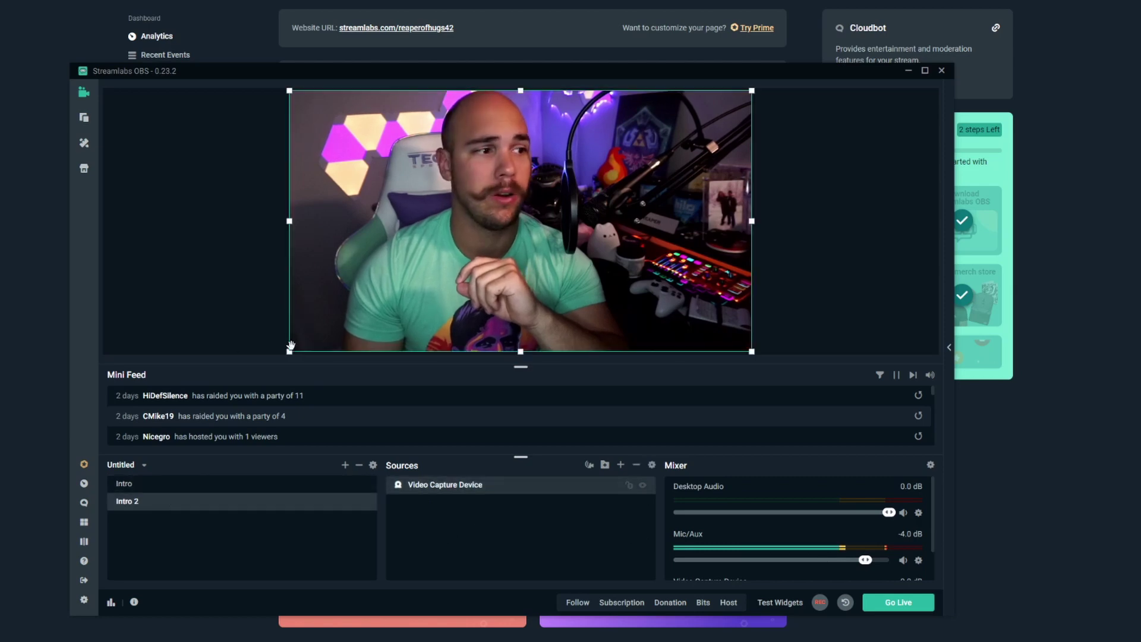
{"action": "mouse_move", "coordinate": [289, 352]}
{"action": "left_mouse_down"}
{"action": "mouse_move", "coordinate": [255, 364]}
{"action": "mouse_move", "coordinate": [298, 348]}
{"action": "mouse_move", "coordinate": [282, 353]}
{"action": "left_mouse_up"}
{"action": "left_click_drag", "start_coordinate": [337, 310], "coordinate": [340, 307]}
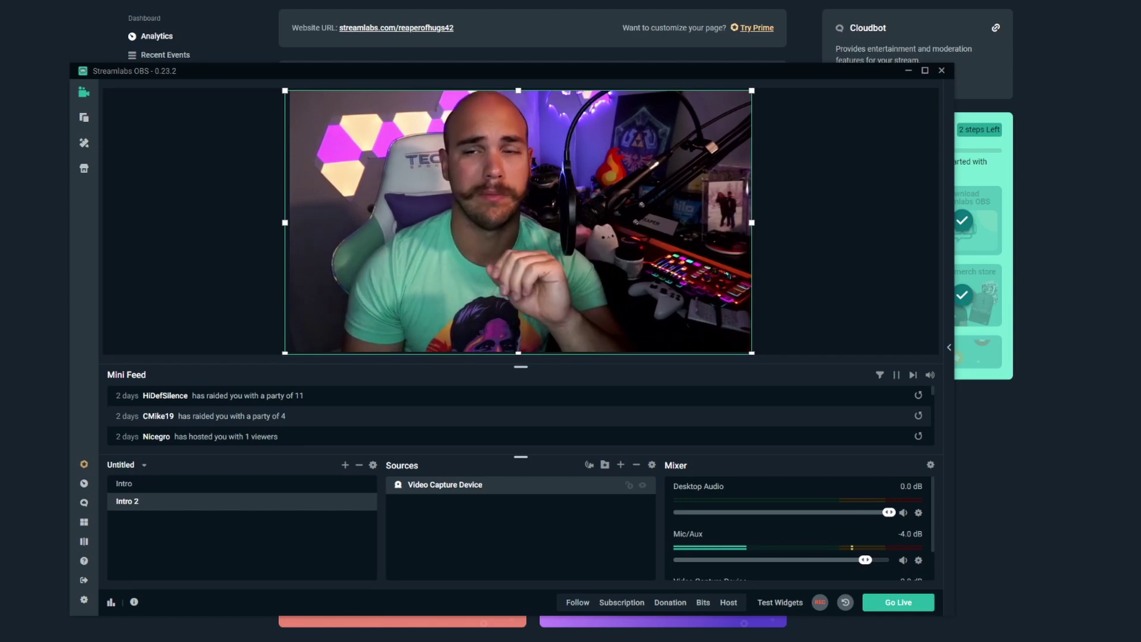
Return to the Intro scene, review the linked stream destinations in the settings, and close the settings
{"action": "left_click", "coordinate": [235, 484]}
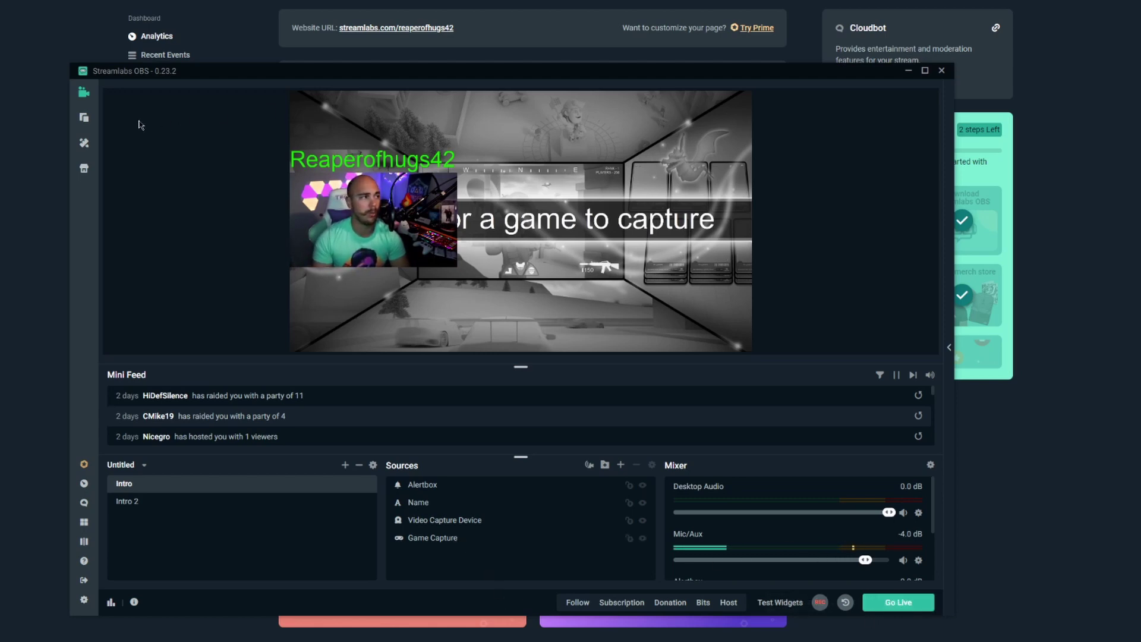
{"action": "left_click", "coordinate": [85, 598]}
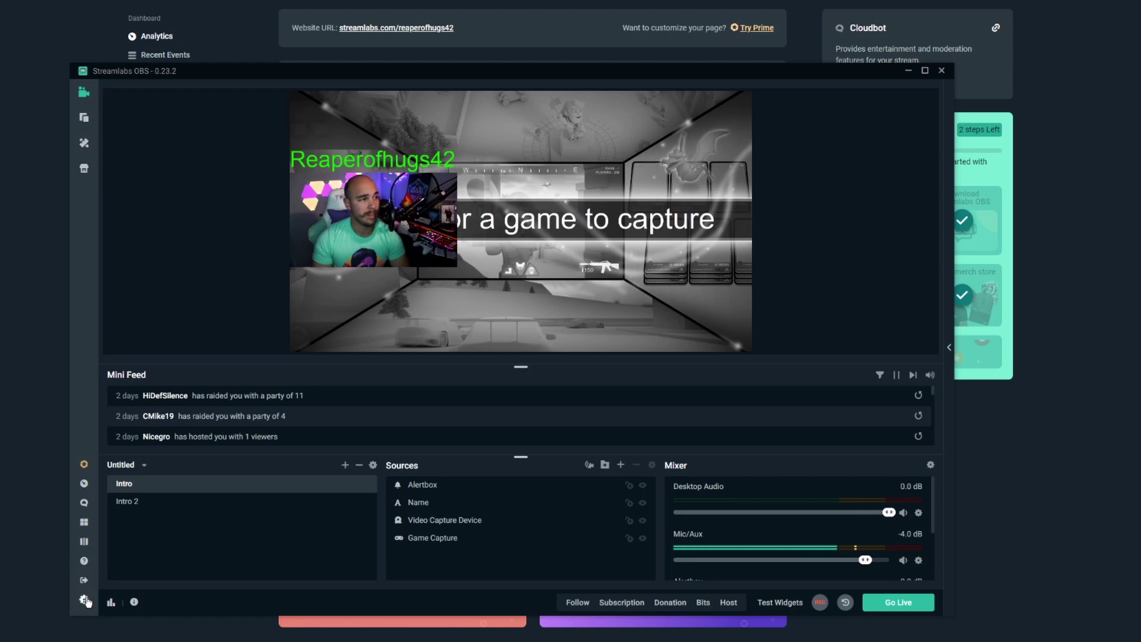
{"action": "left_click", "coordinate": [319, 193]}
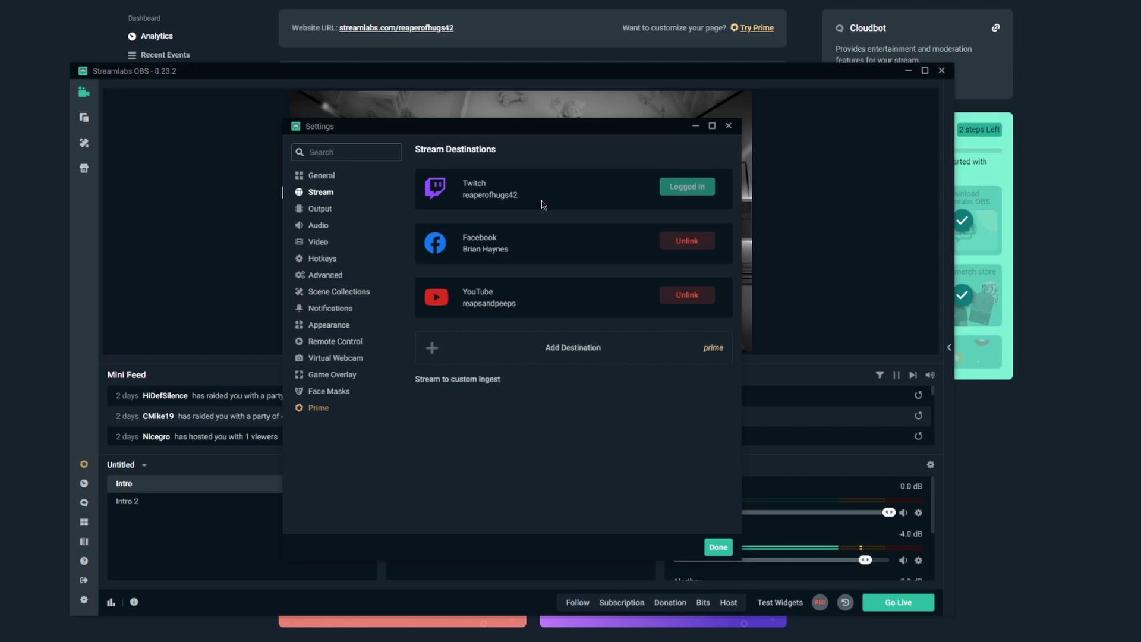
{"action": "left_click", "coordinate": [729, 127]}
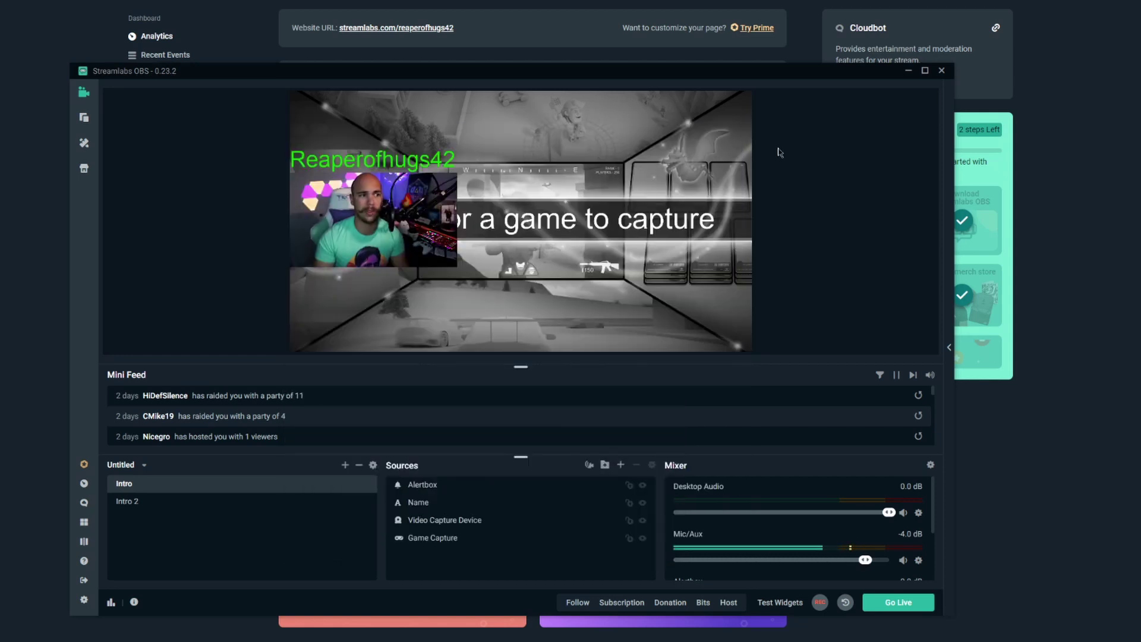